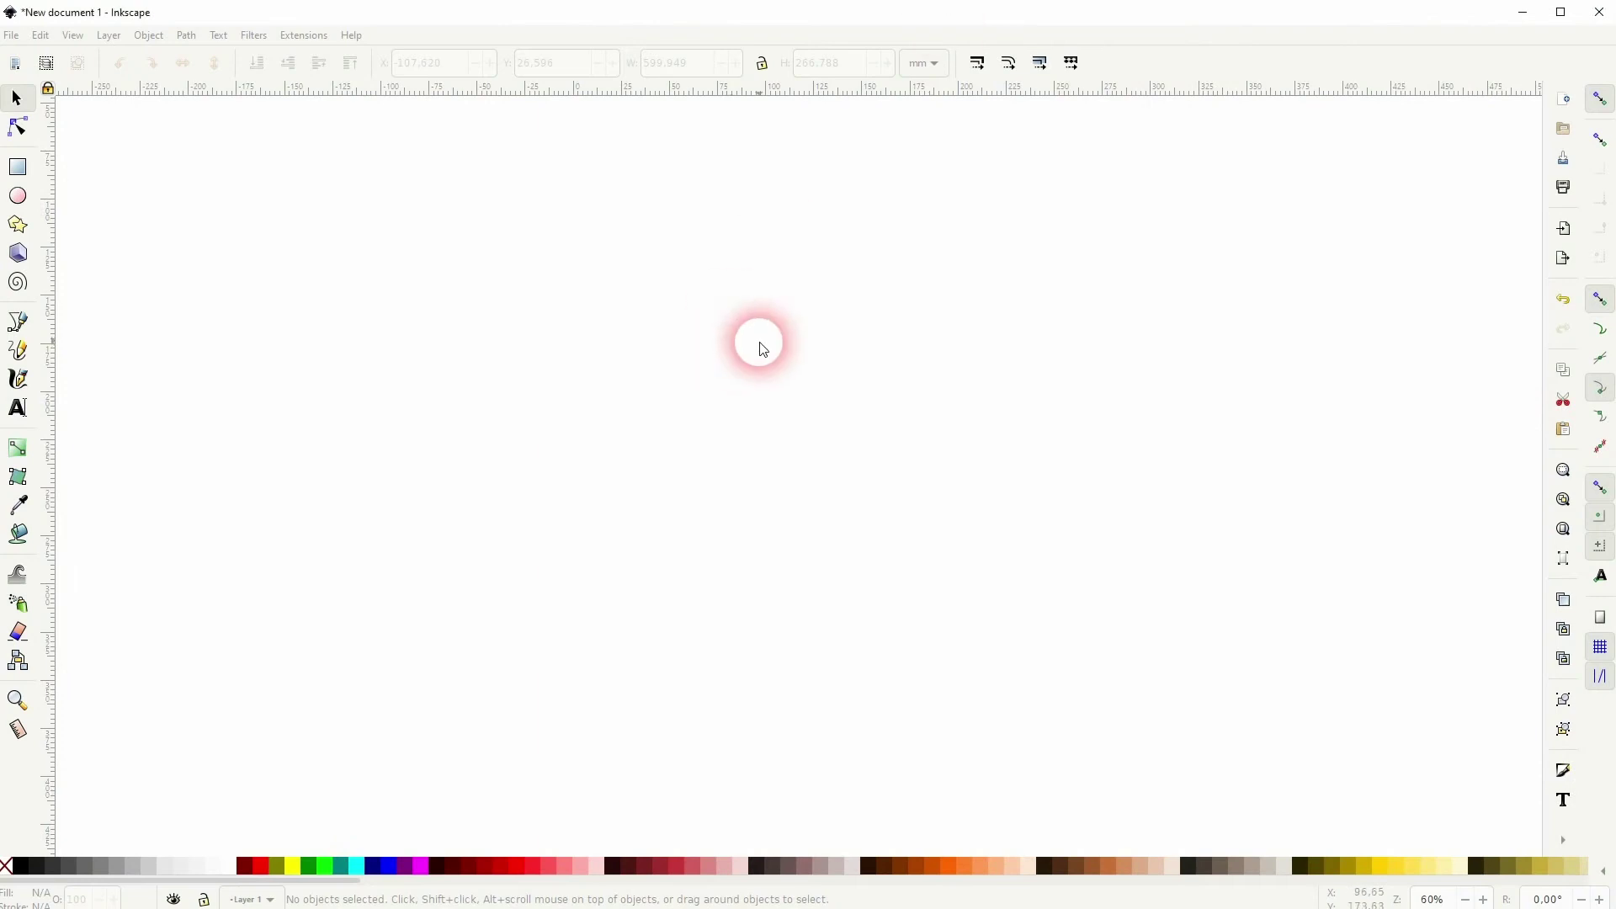
Draw a straight horizontal line with the Bezier tool.
{"action": "left_click", "coordinate": [30, 326]}
{"action": "left_click", "coordinate": [412, 451]}
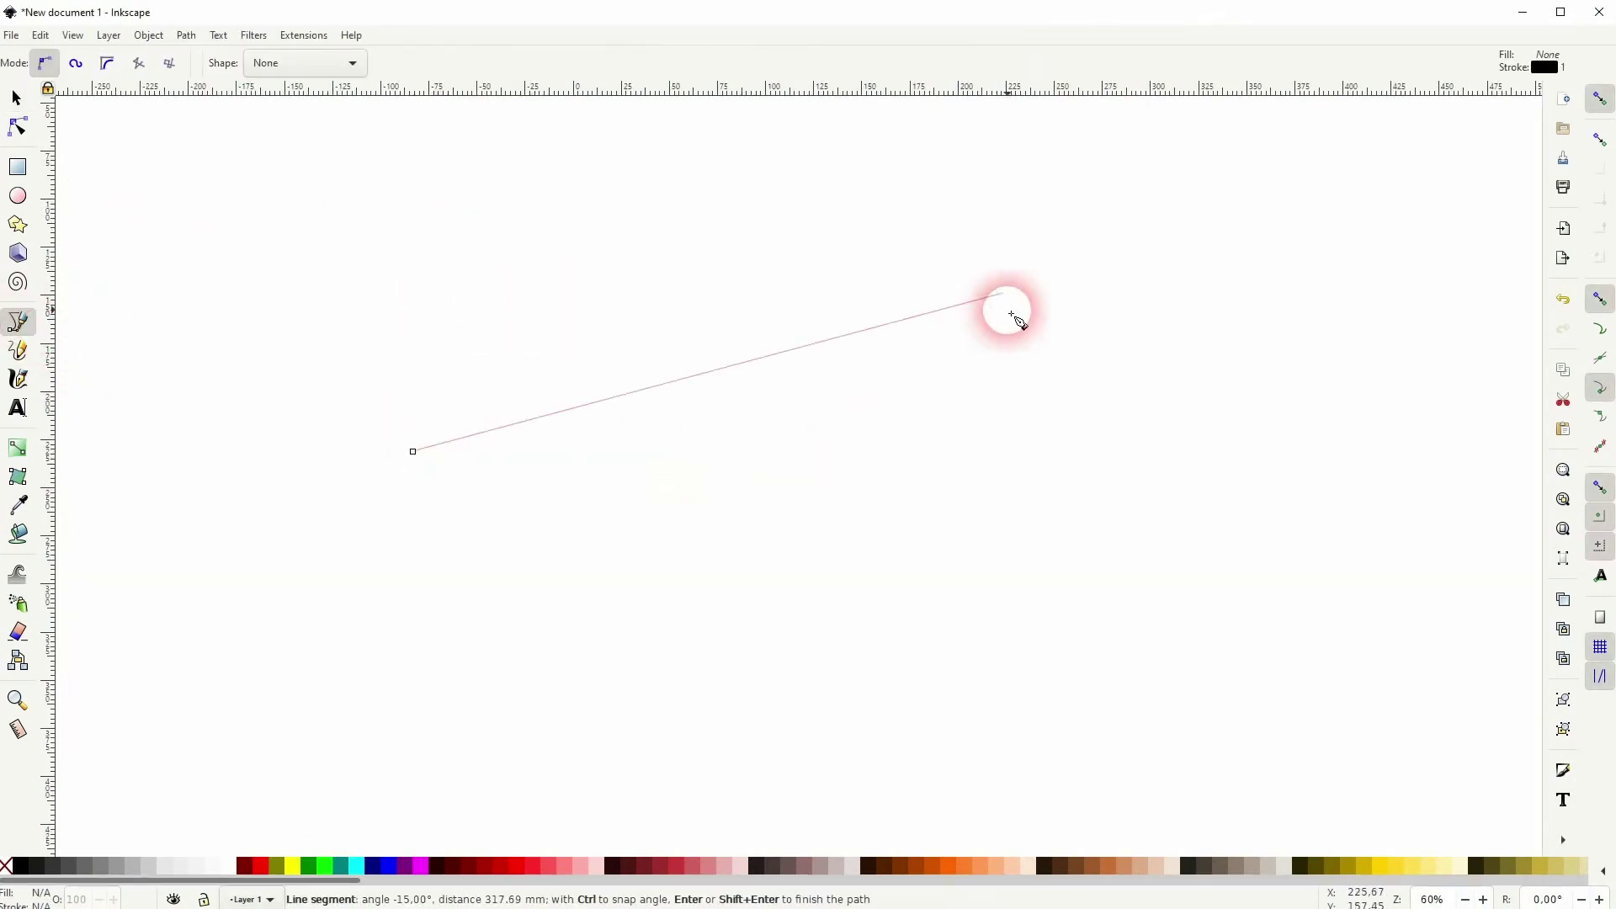
{"action": "left_click", "coordinate": [1043, 463]}
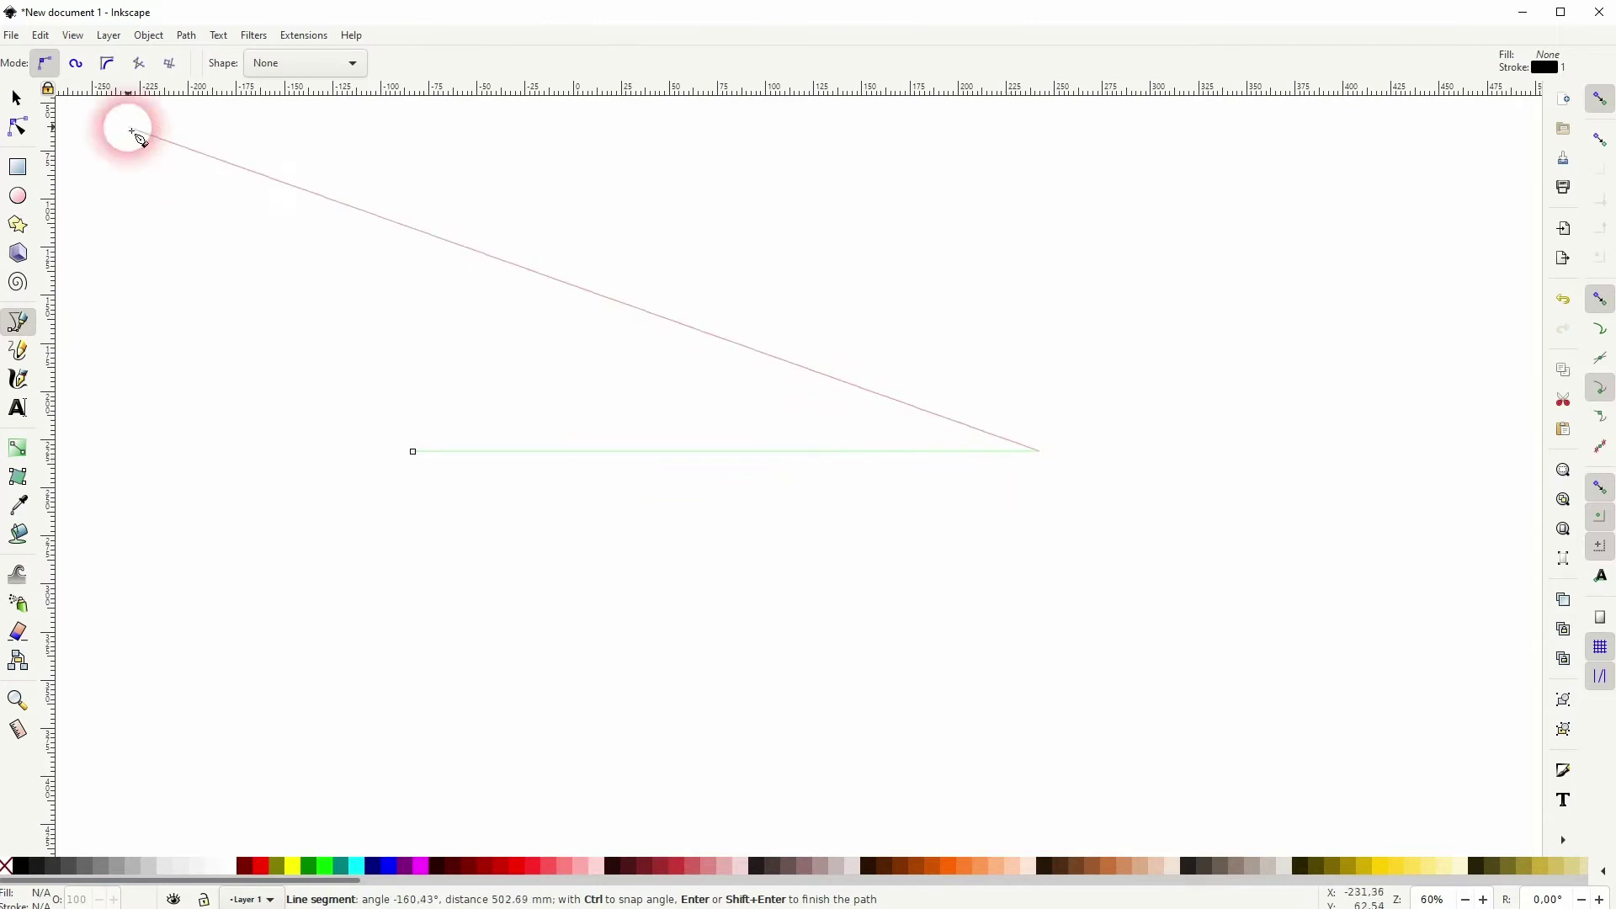
{"action": "left_click", "coordinate": [17, 99]}
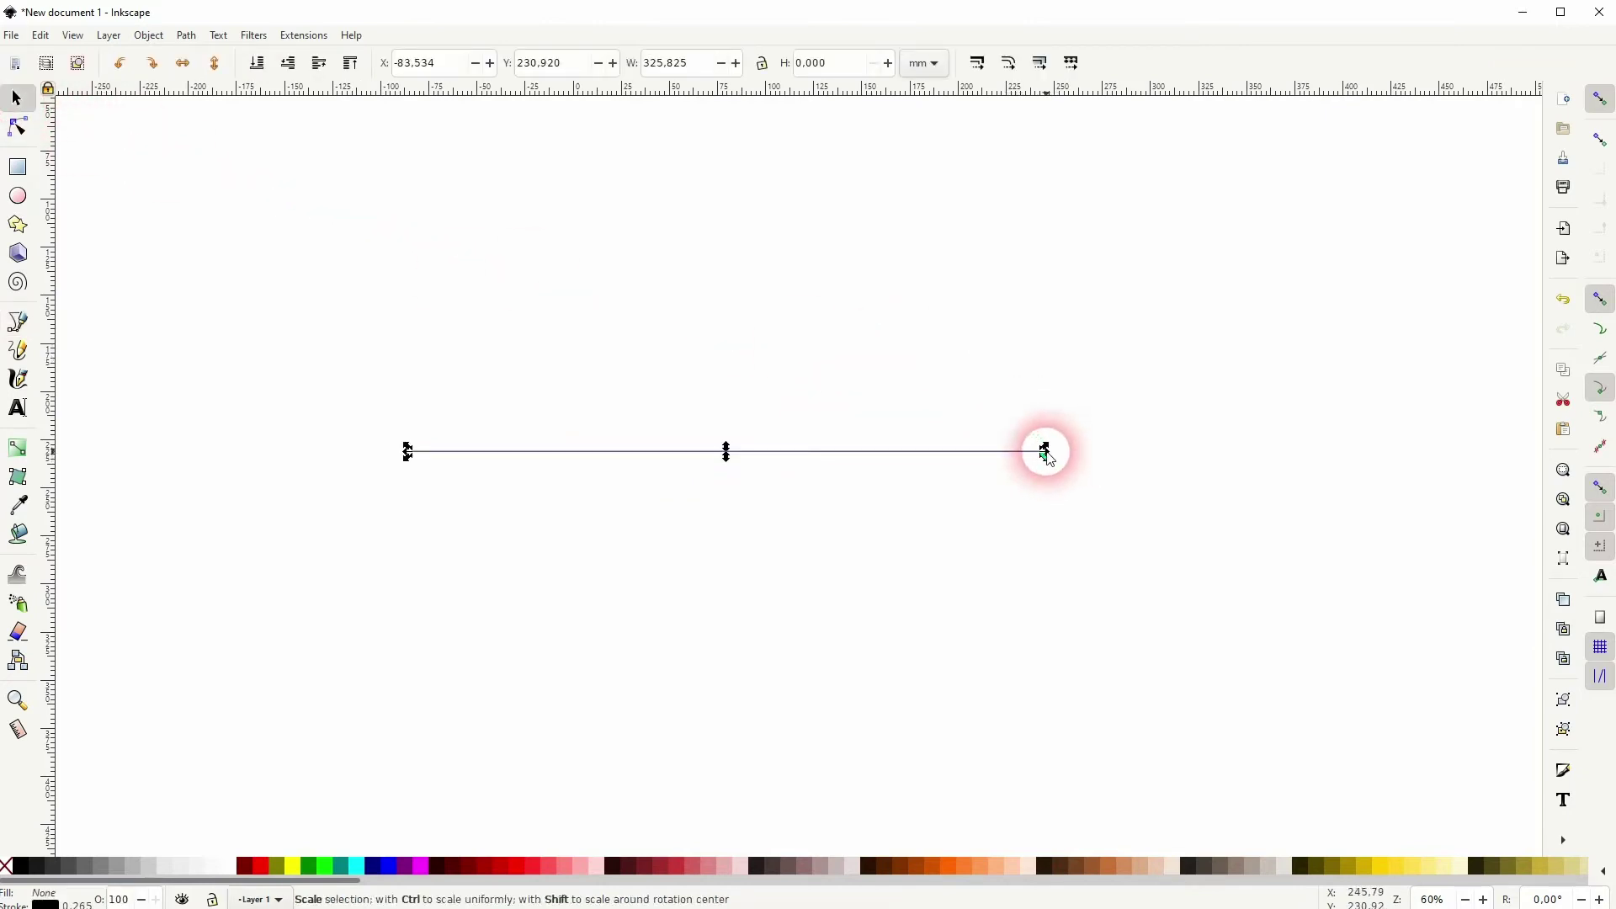
Shorten the line from its right end to 188.053 mm wide.
{"action": "scroll", "coordinate": [1045, 457], "scroll_direction": "up", "scroll_amount": 3}
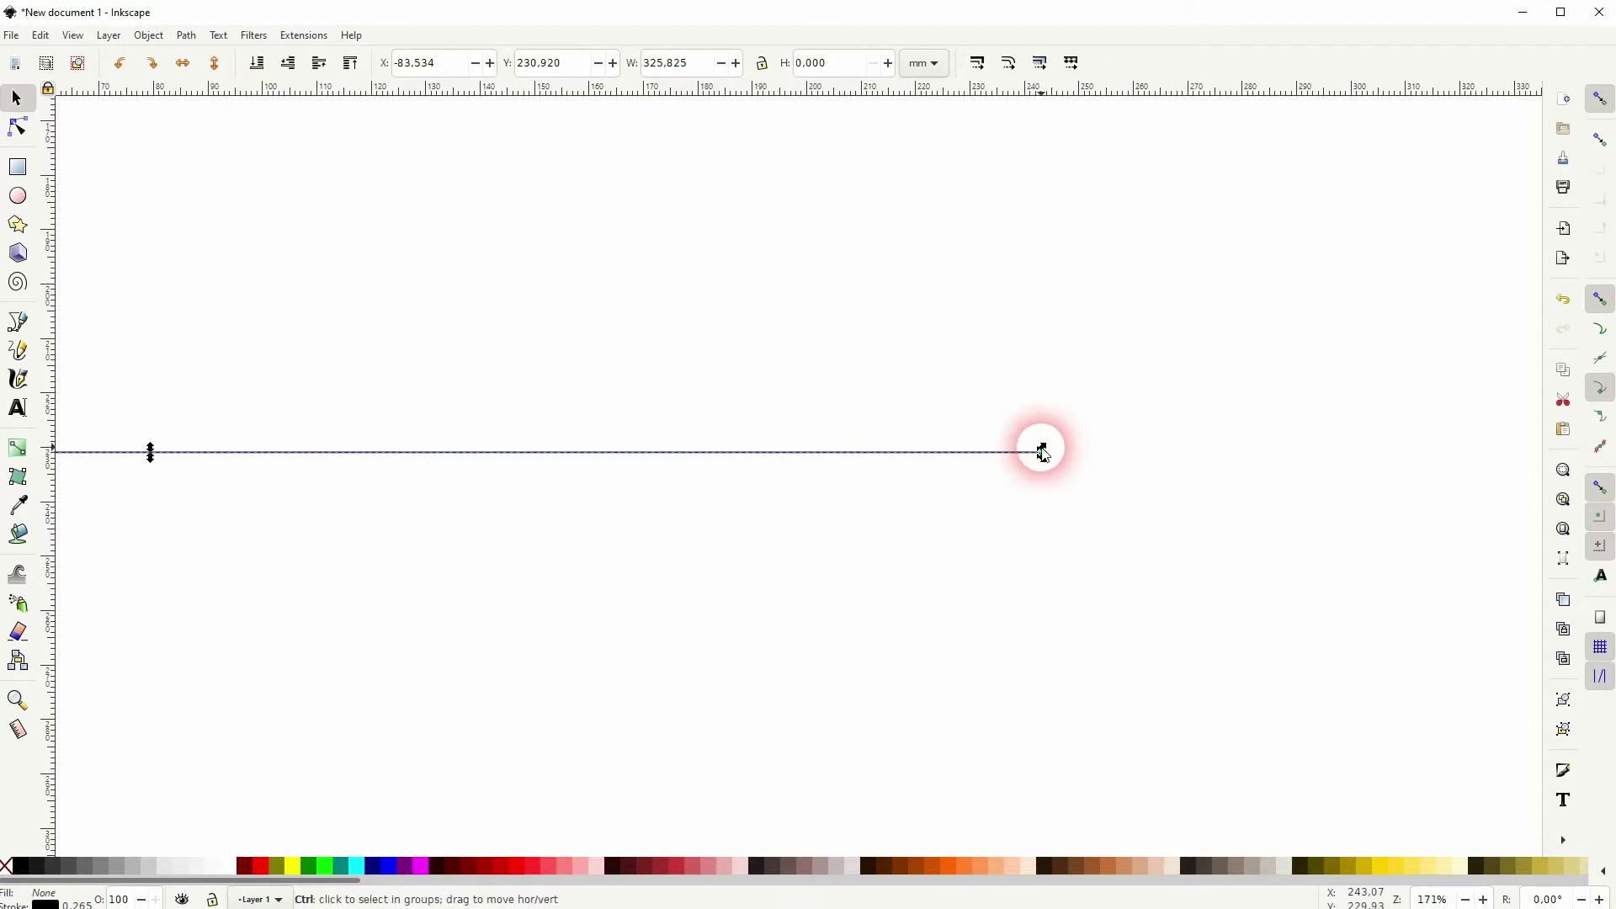
{"action": "left_click_drag", "start_coordinate": [1043, 453], "coordinate": [660, 455]}
{"action": "key", "text": "space"}
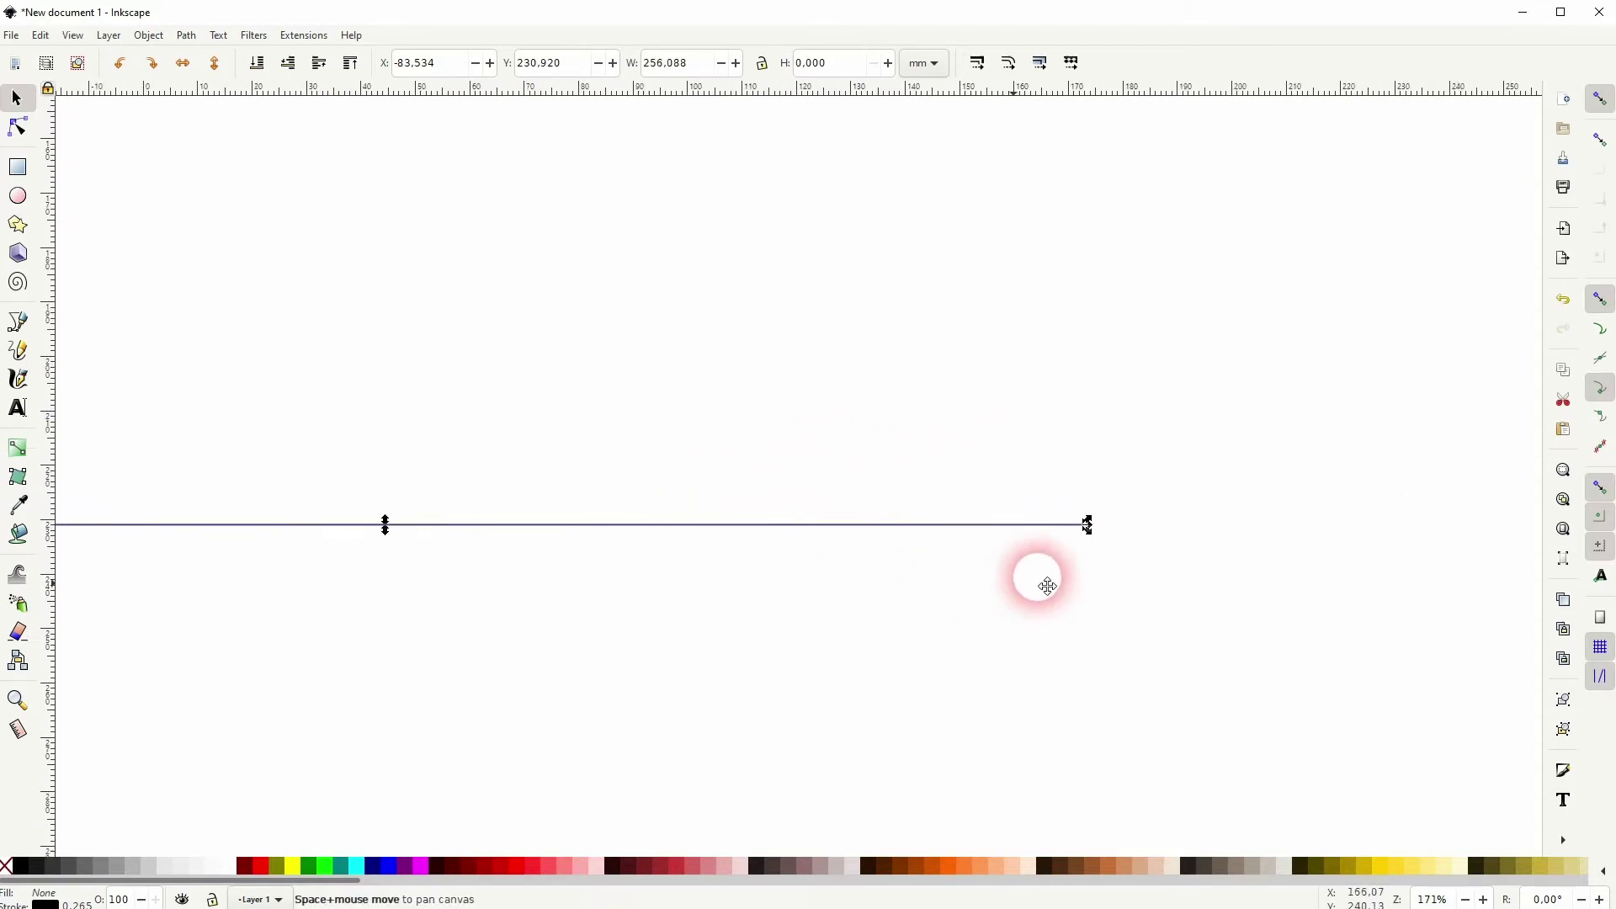
{"action": "scroll", "coordinate": [1227, 538], "scroll_direction": "down", "scroll_amount": 2}
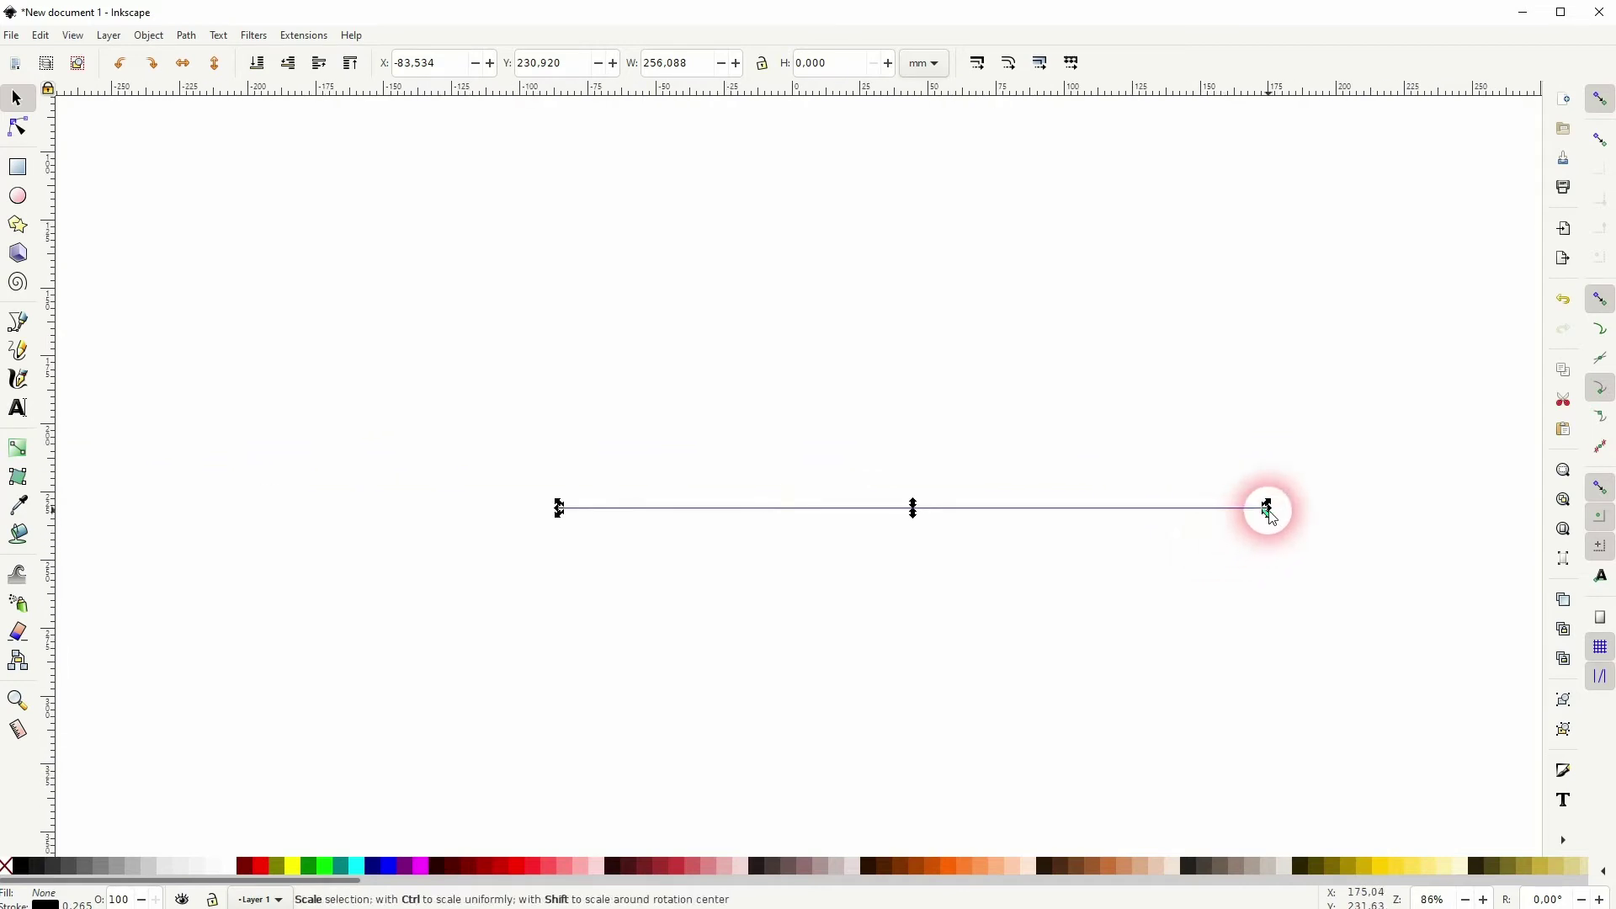
{"action": "left_click_drag", "start_coordinate": [1271, 512], "coordinate": [1083, 513]}
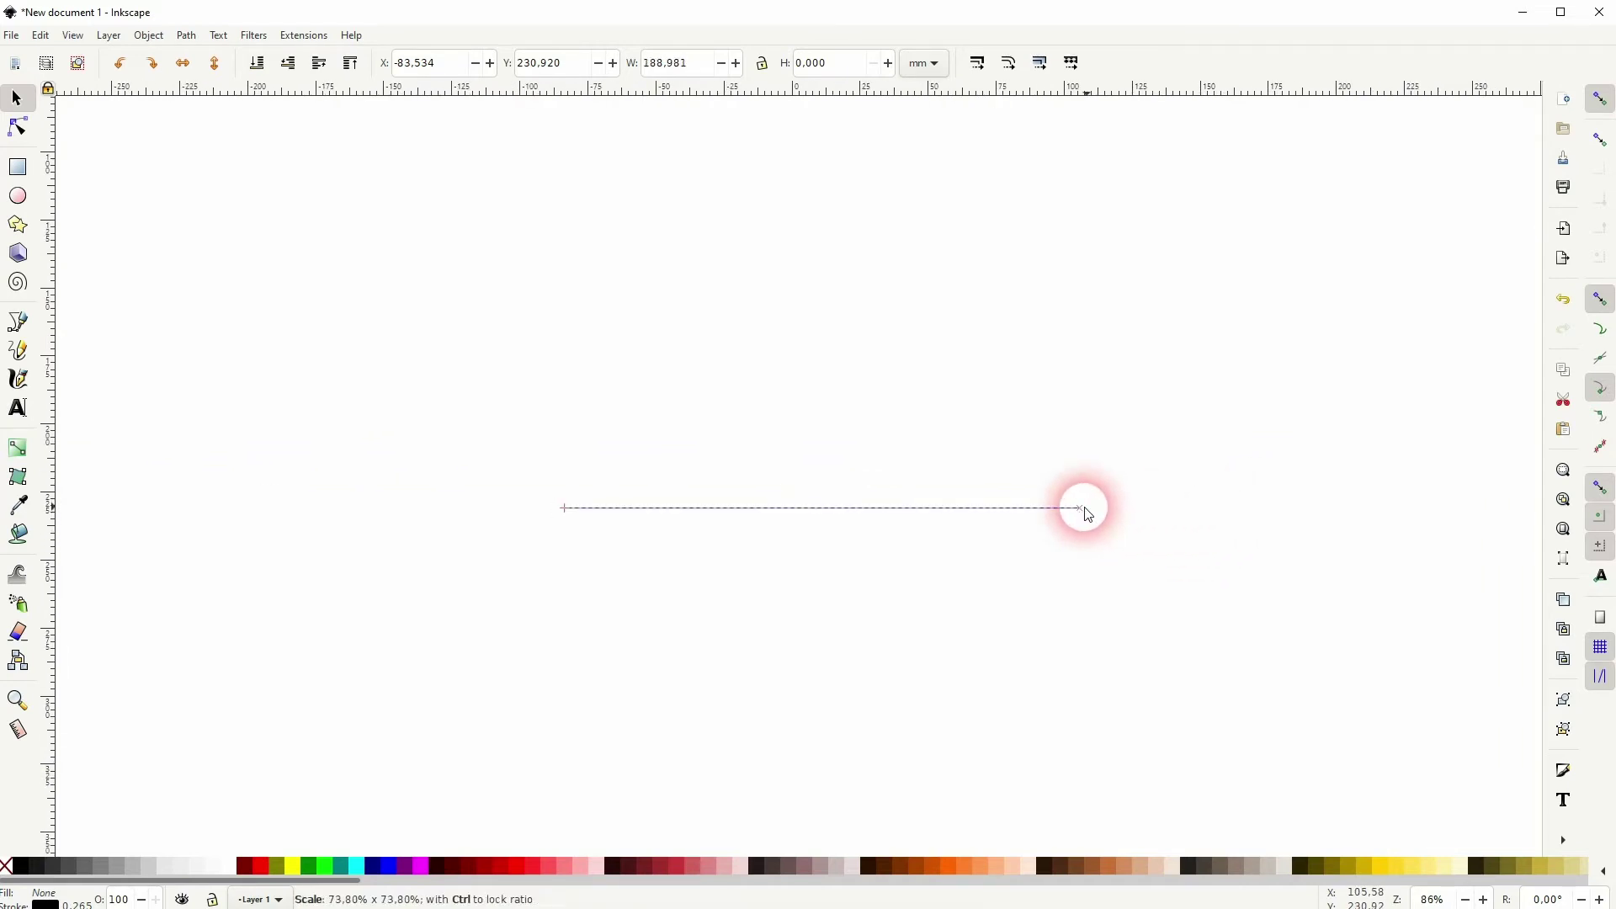
{"action": "key", "text": "space"}
{"action": "left_click_drag", "start_coordinate": [1191, 519], "coordinate": [987, 527]}
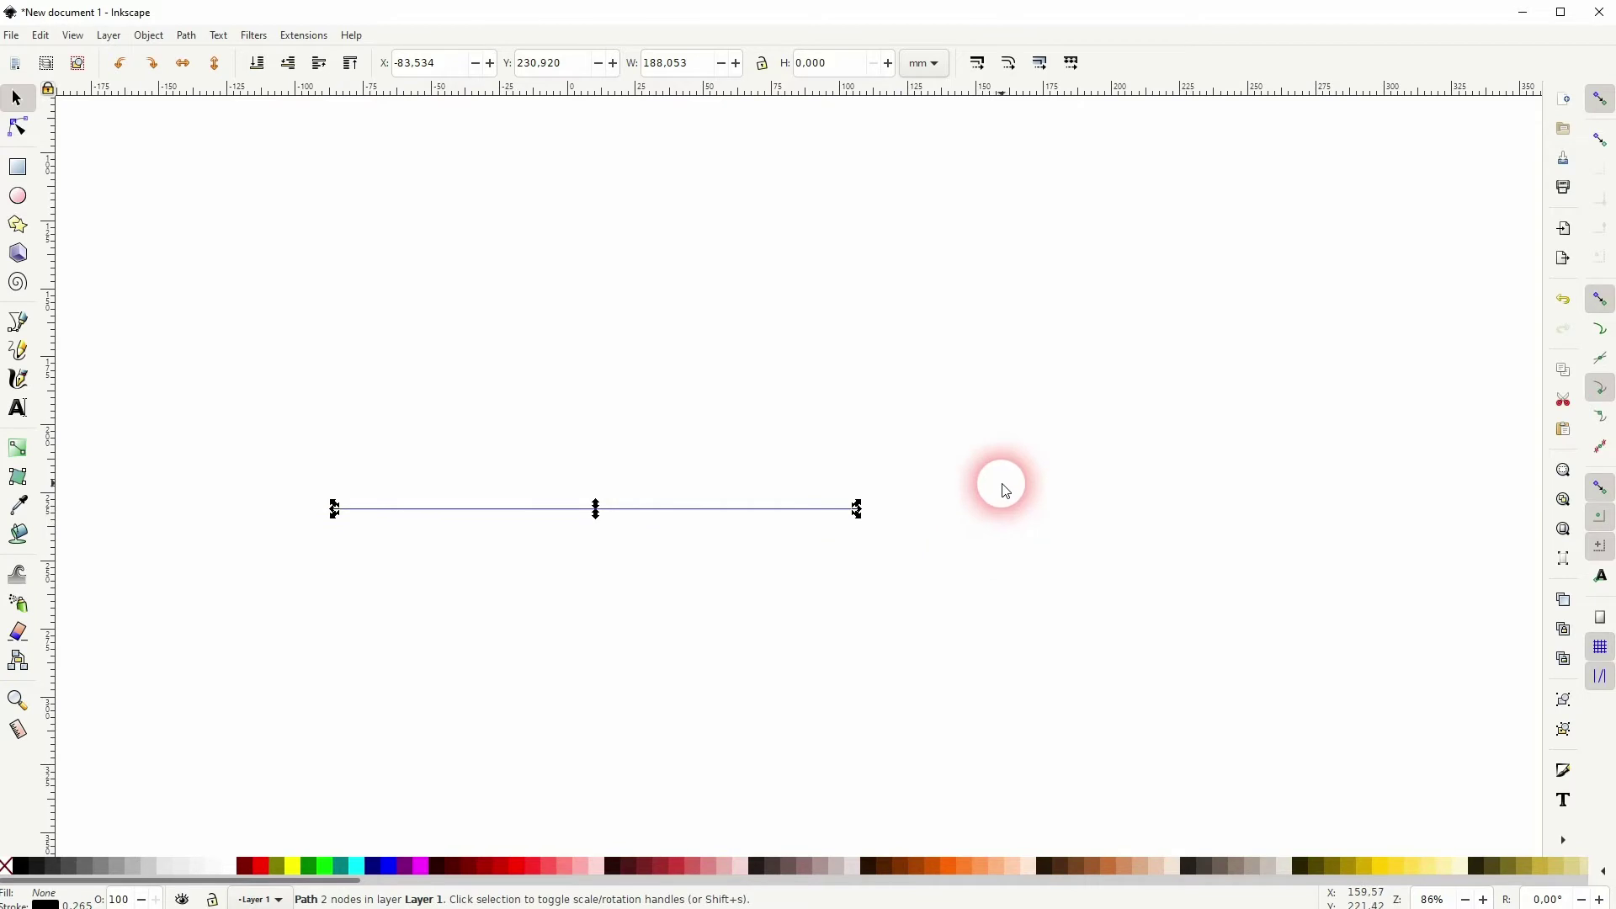
Give the line an arrowhead end marker and a 2 mm stroke width.
{"action": "left_click", "coordinate": [158, 38]}
{"action": "left_click", "coordinate": [184, 77]}
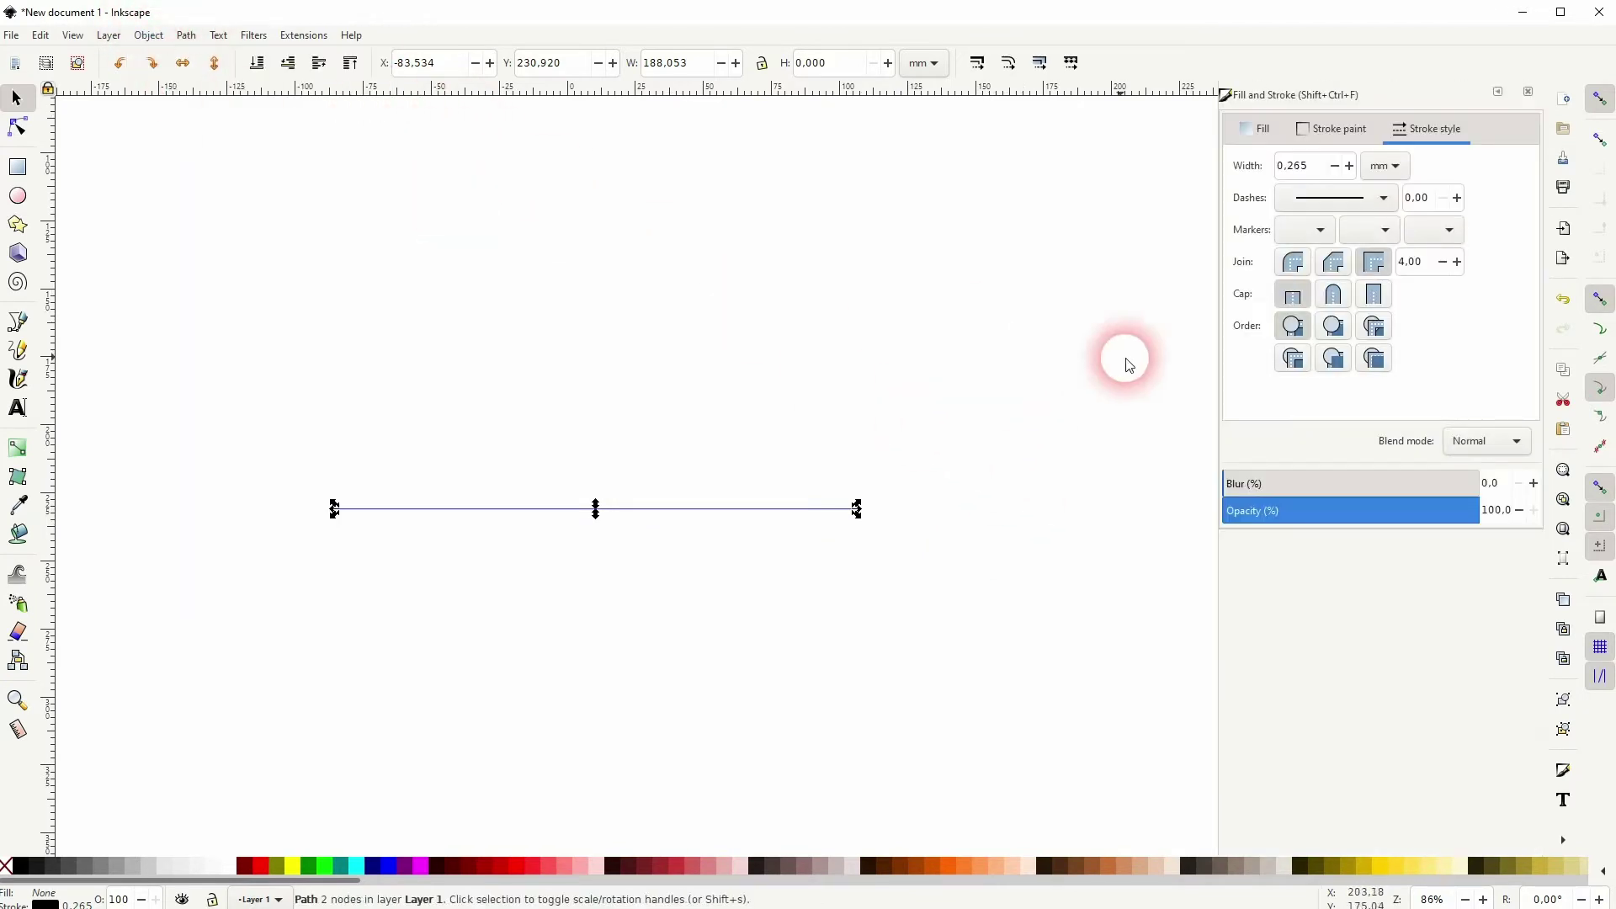
{"action": "left_click", "coordinate": [1425, 221]}
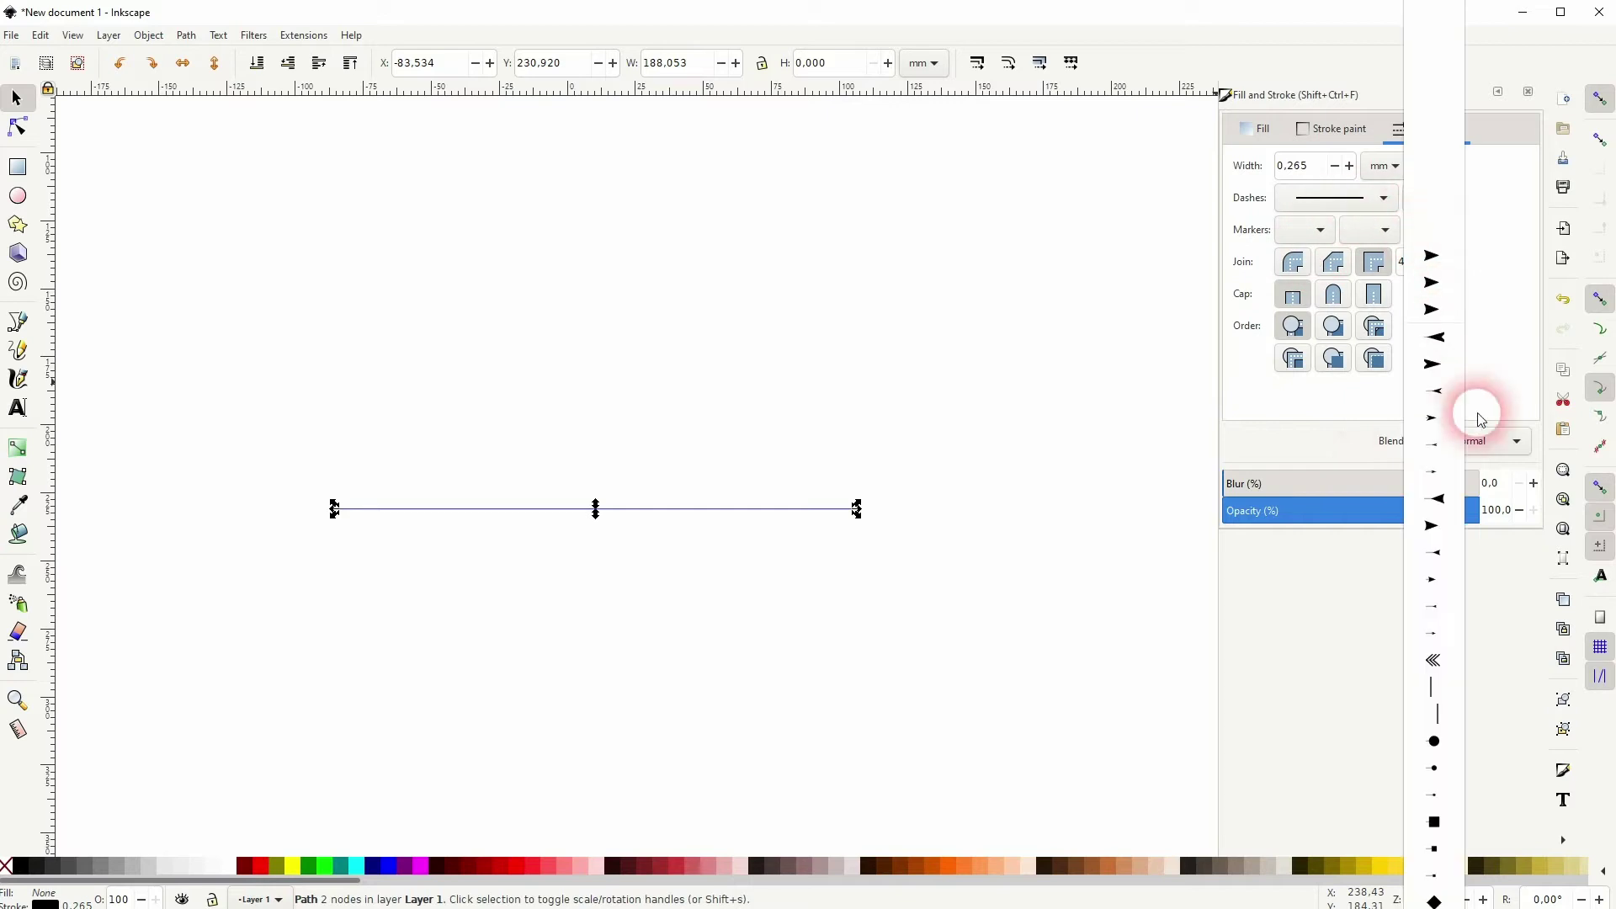
{"action": "left_click", "coordinate": [1439, 525]}
{"action": "left_click_drag", "start_coordinate": [1313, 166], "coordinate": [1217, 172]}
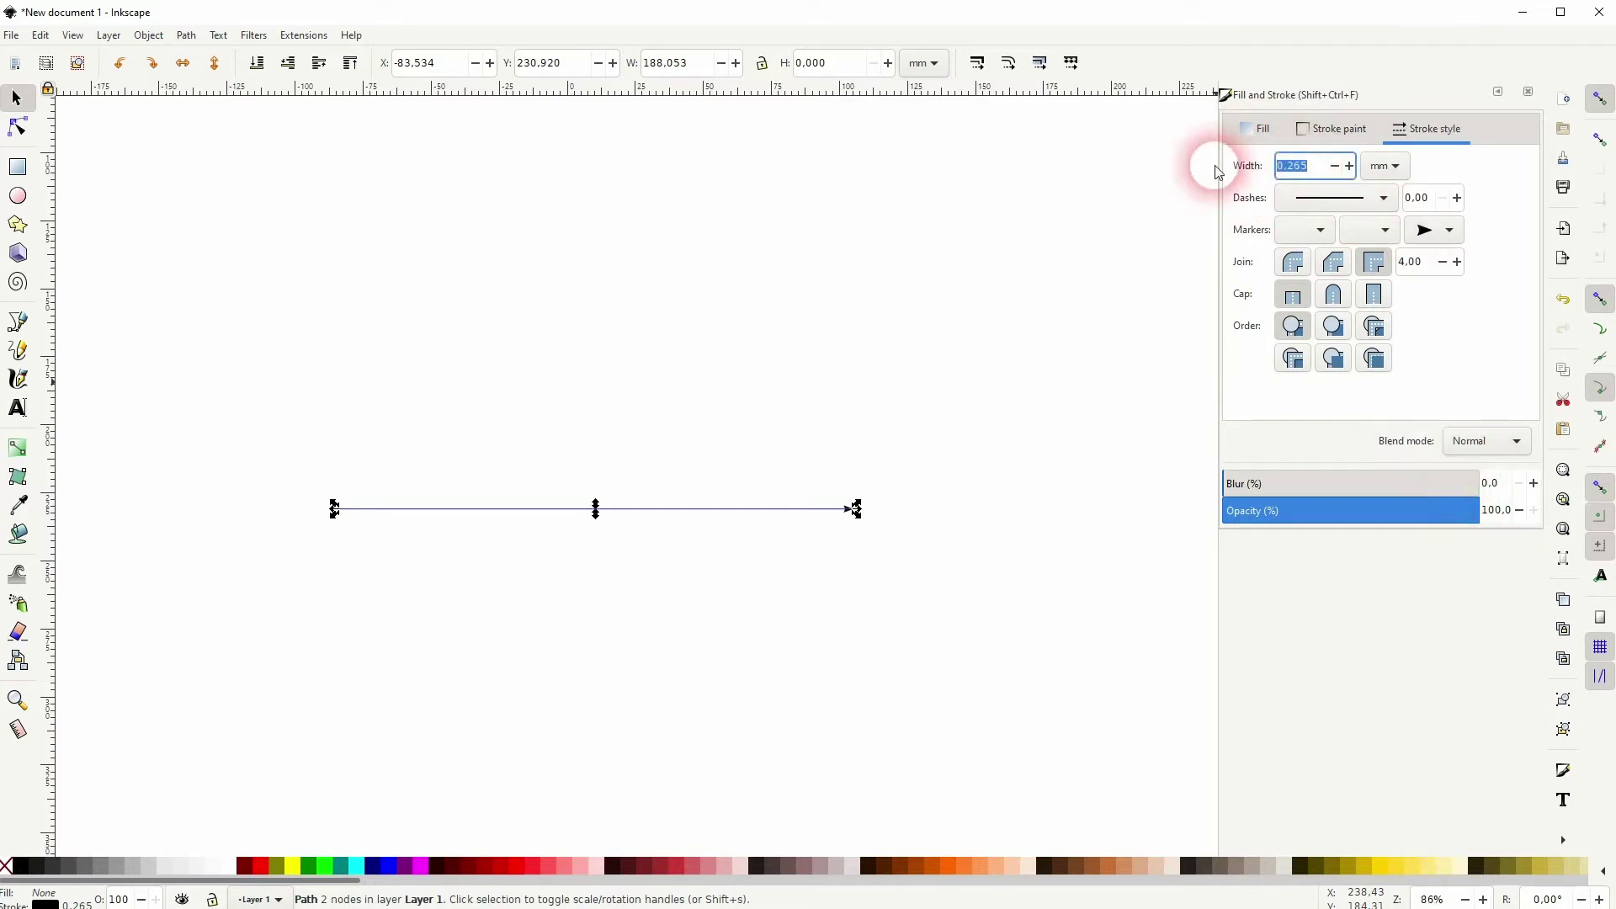
{"action": "type", "text": "2"}
{"action": "key", "text": "Return"}
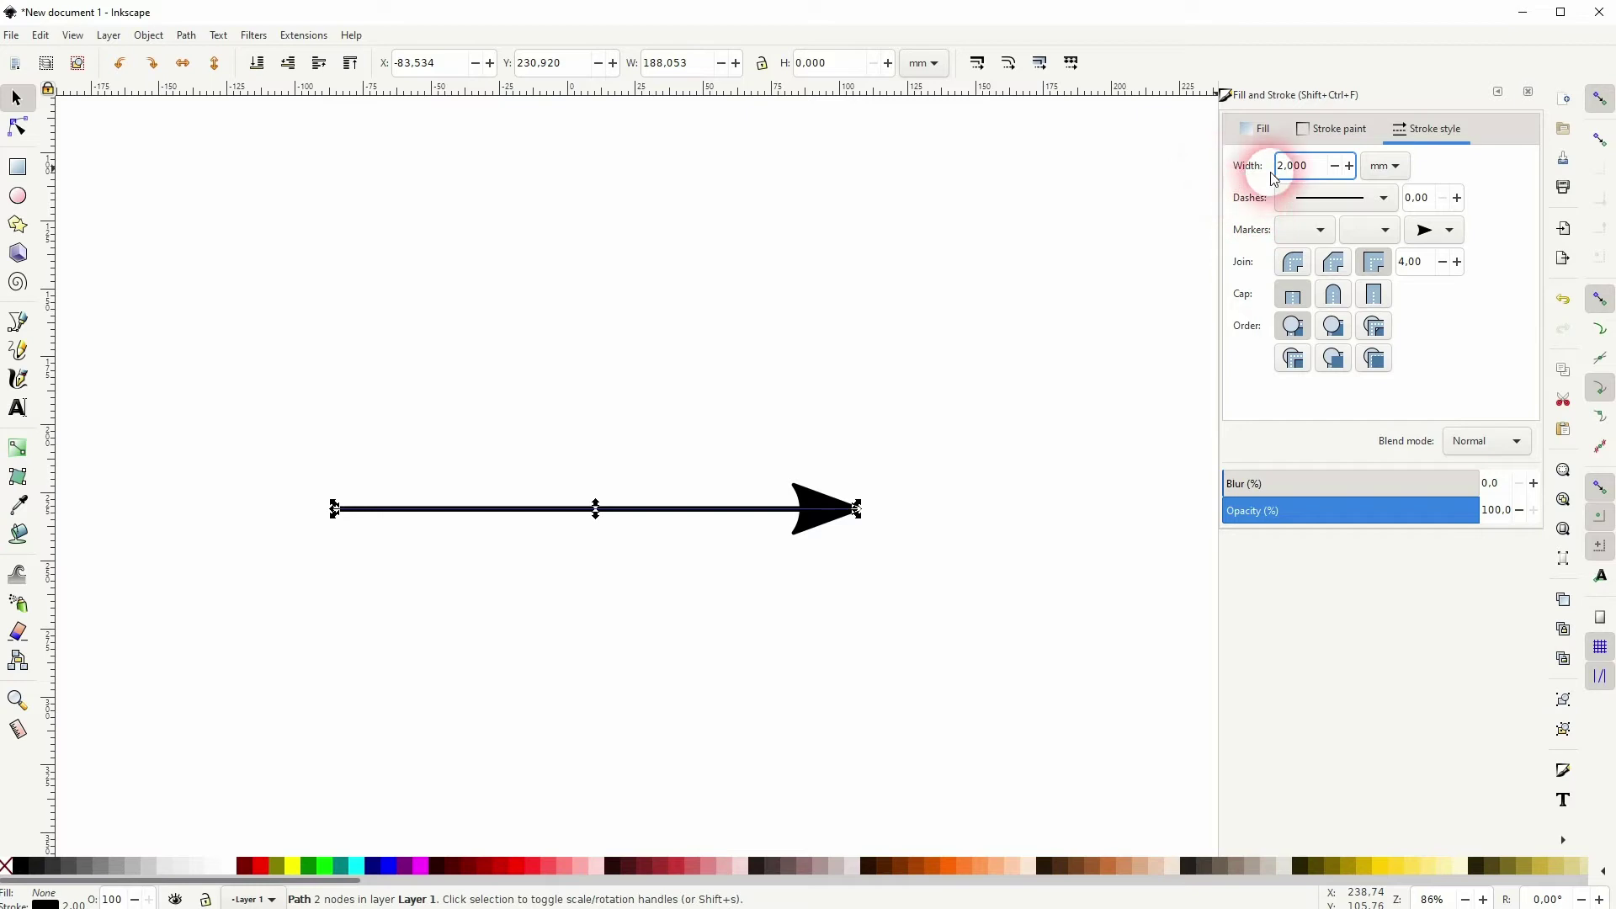
Extend the arrow's tail left to 203.206 mm and place a copy above it.
{"action": "left_click", "coordinate": [921, 562]}
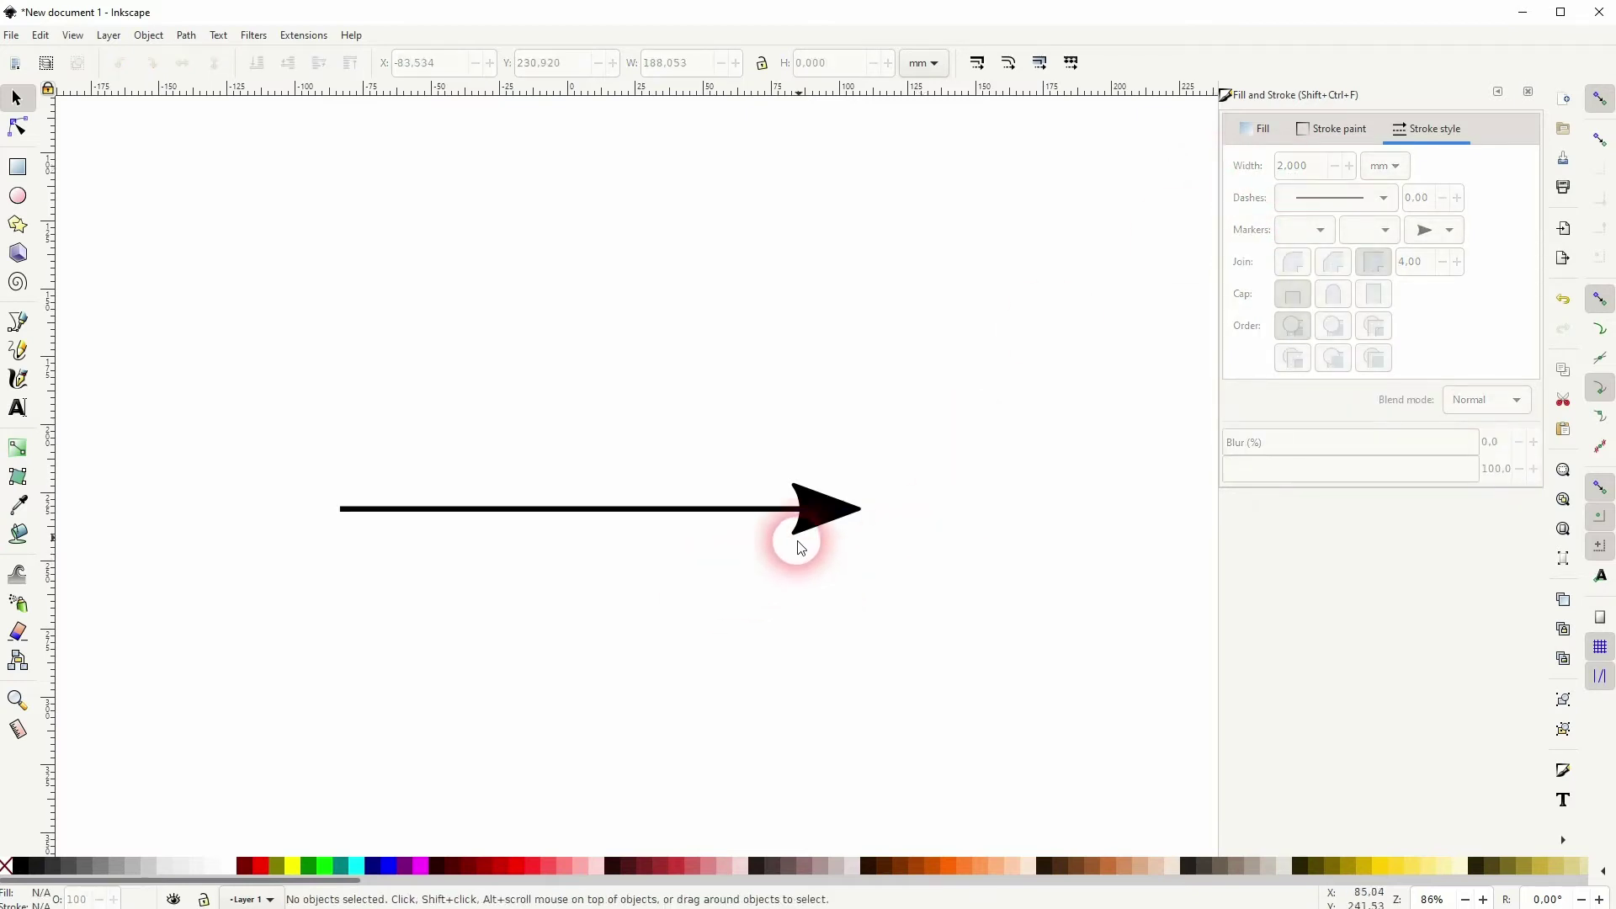
{"action": "left_click_drag", "start_coordinate": [265, 615], "coordinate": [1020, 323]}
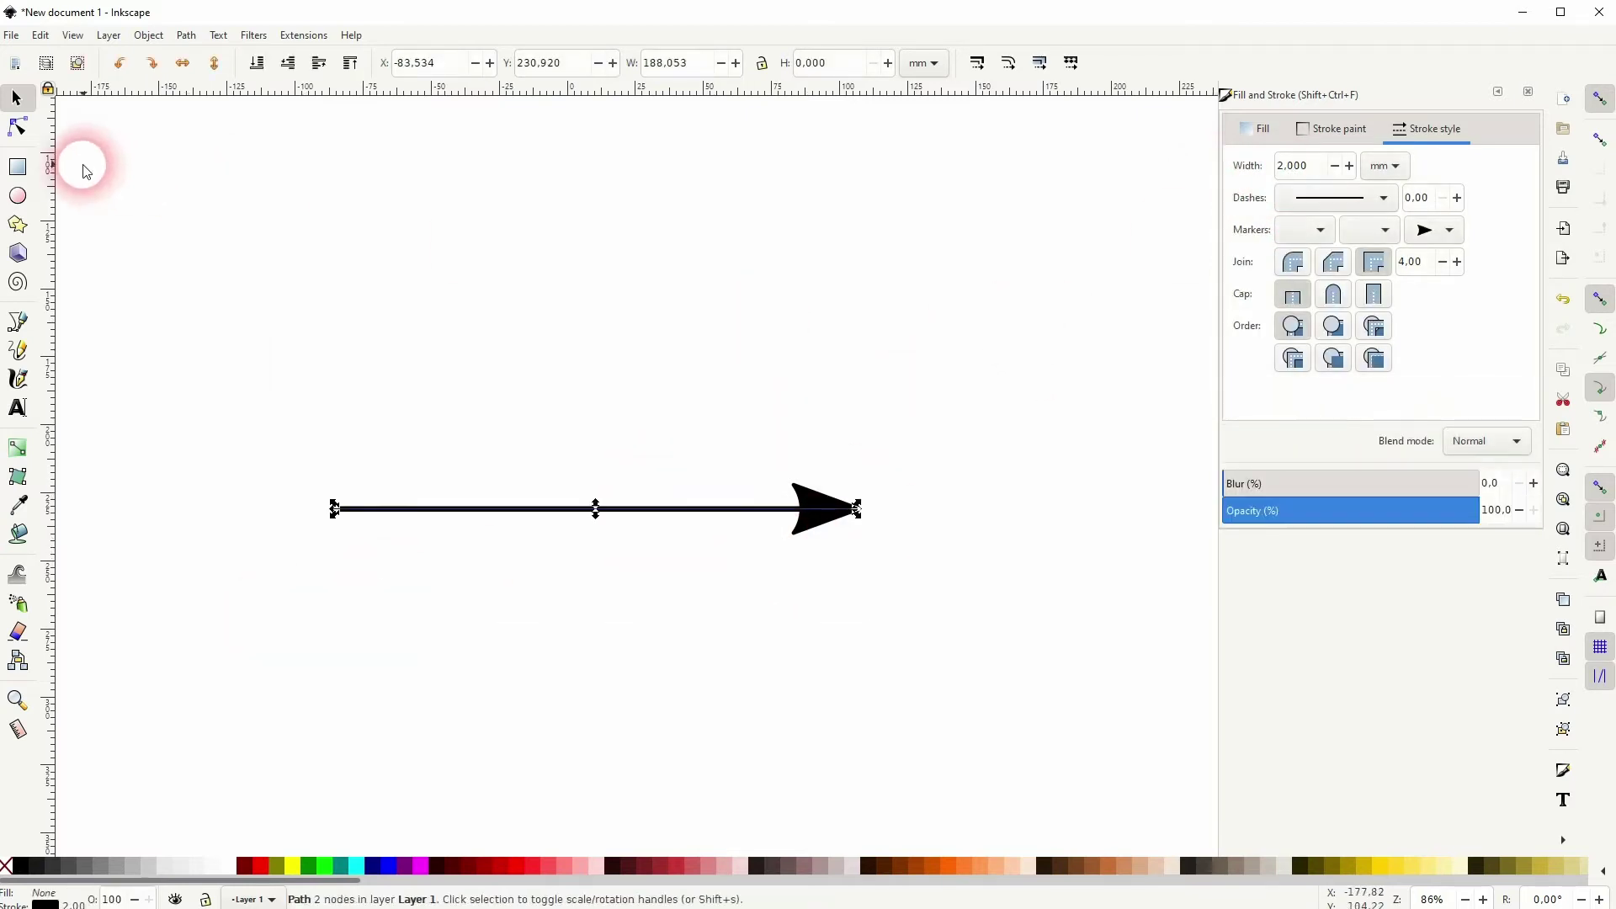
{"action": "left_click", "coordinate": [17, 127]}
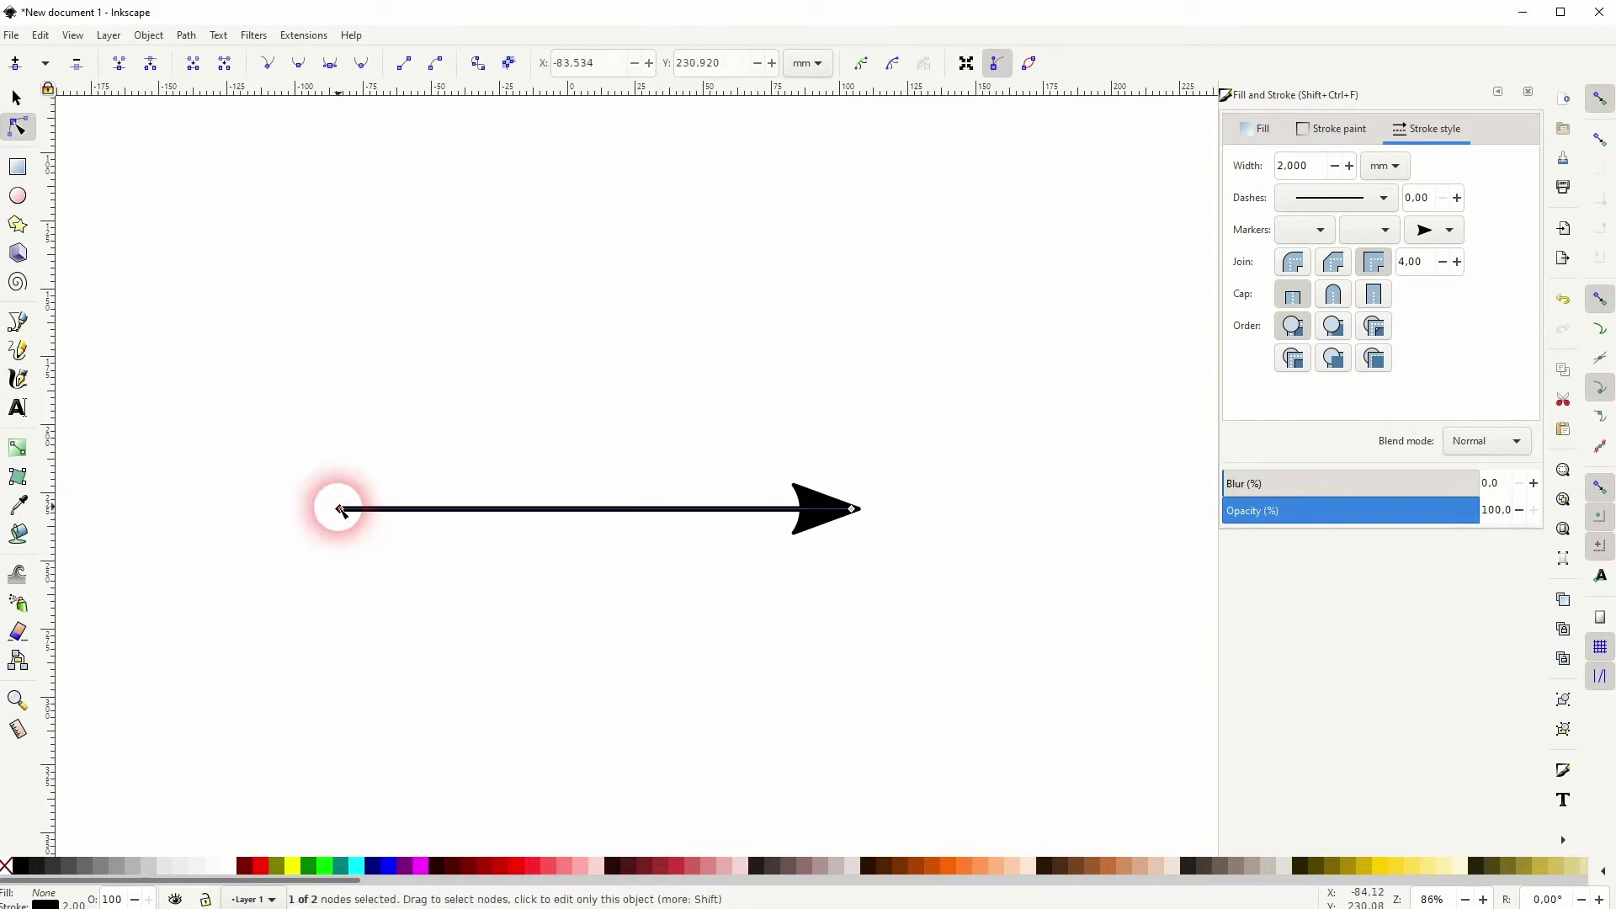
{"action": "left_click_drag", "start_coordinate": [339, 509], "coordinate": [297, 509]}
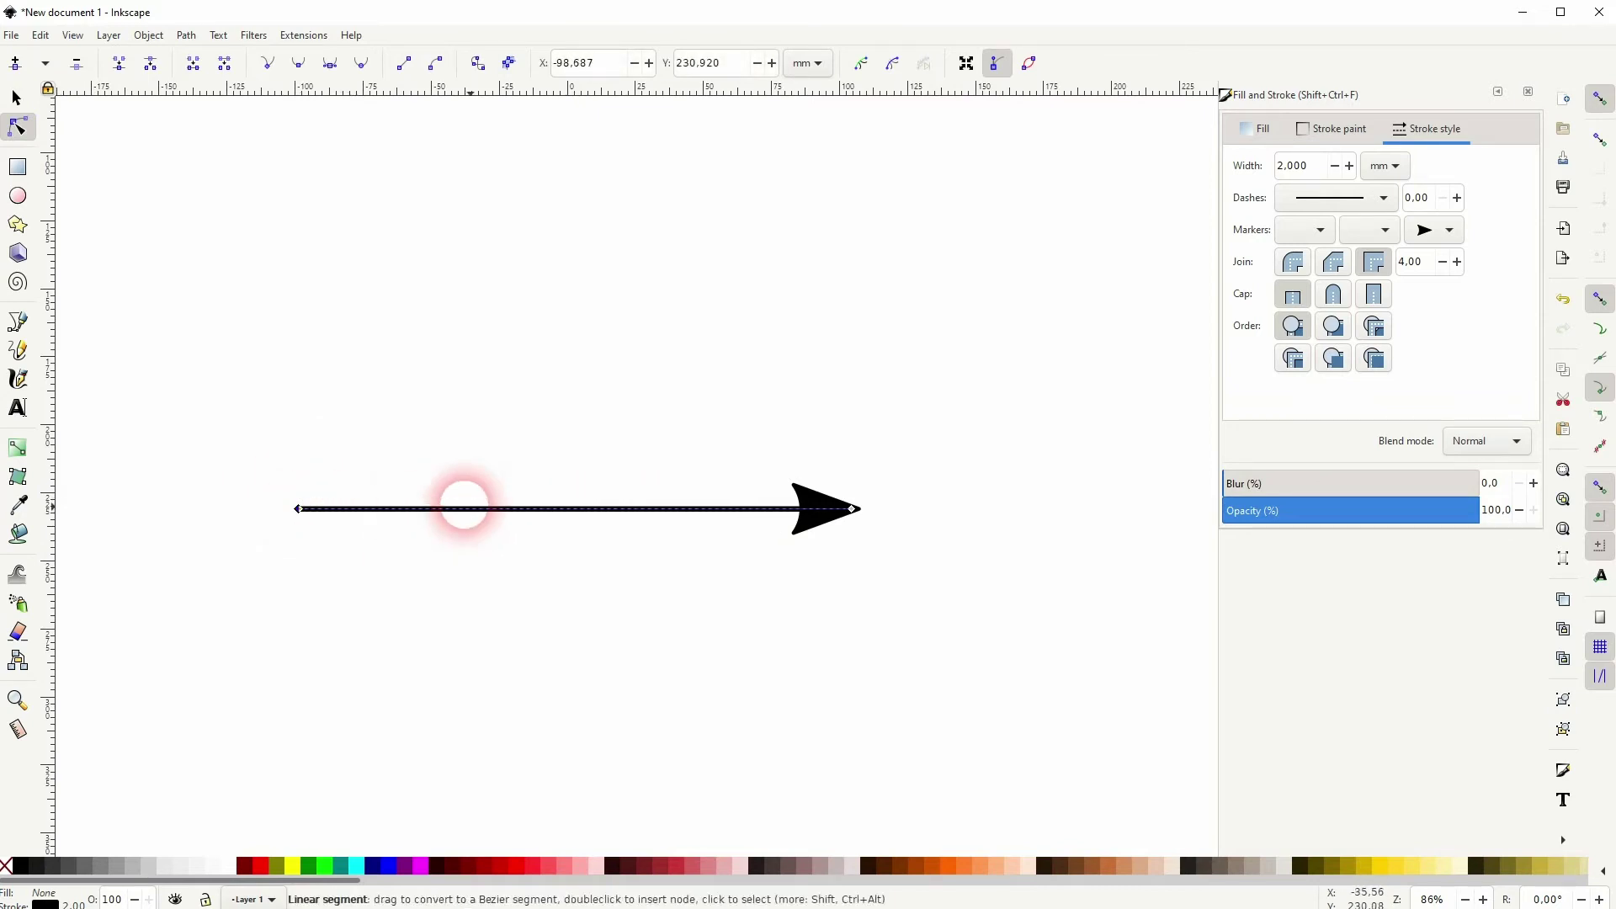
{"action": "left_click", "coordinate": [18, 99]}
{"action": "left_click", "coordinate": [829, 493]}
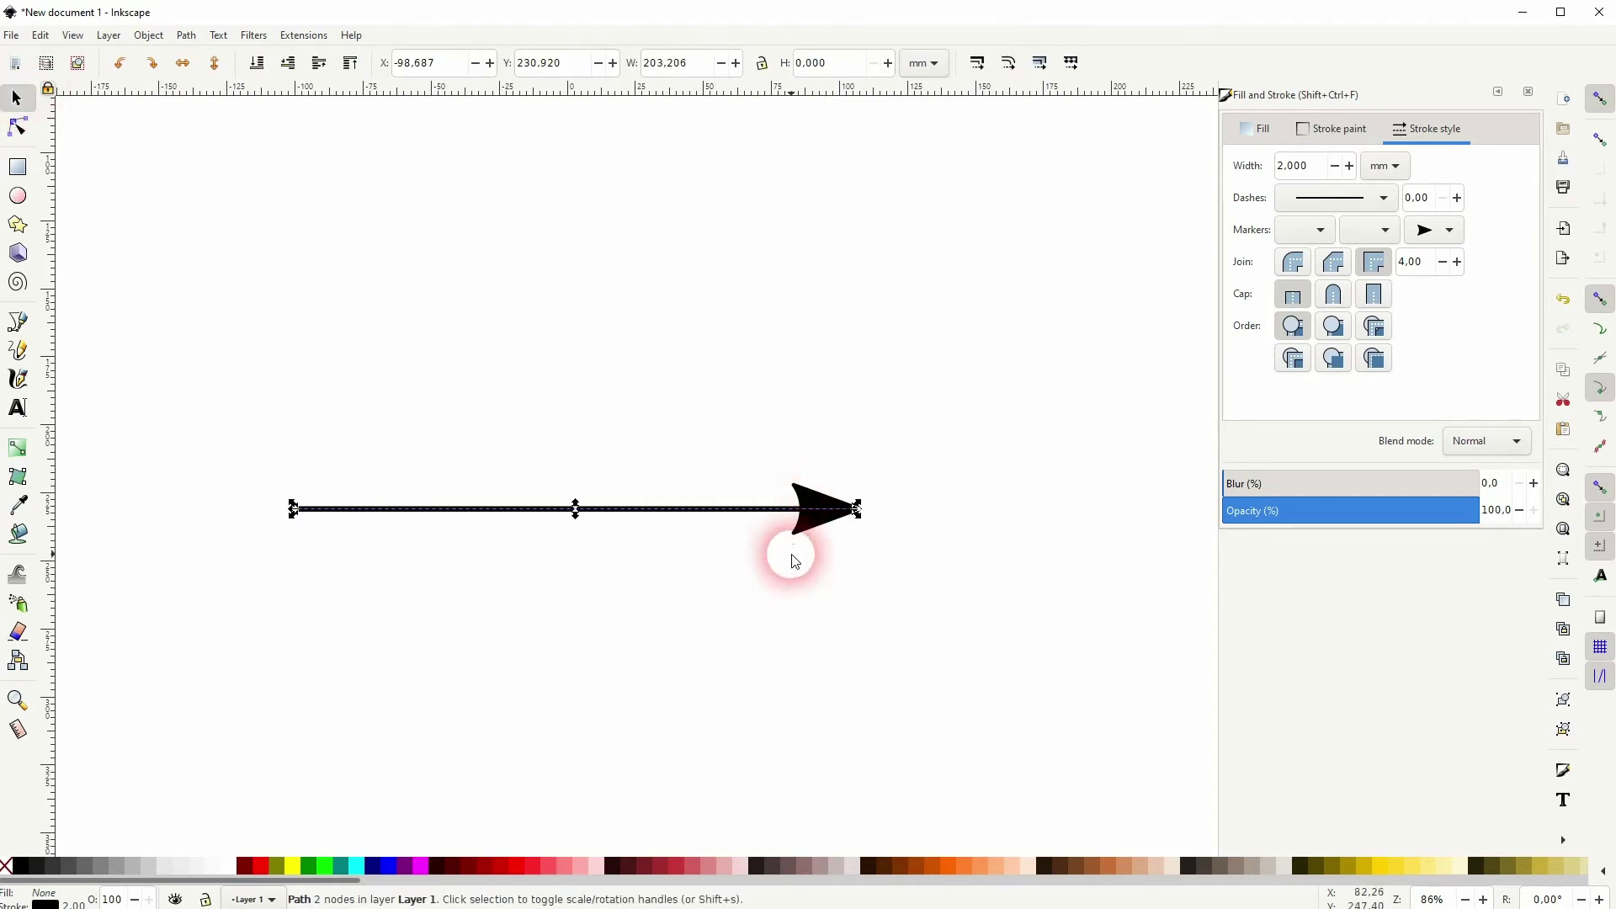
{"action": "left_click_drag", "start_coordinate": [658, 510], "coordinate": [620, 210]}
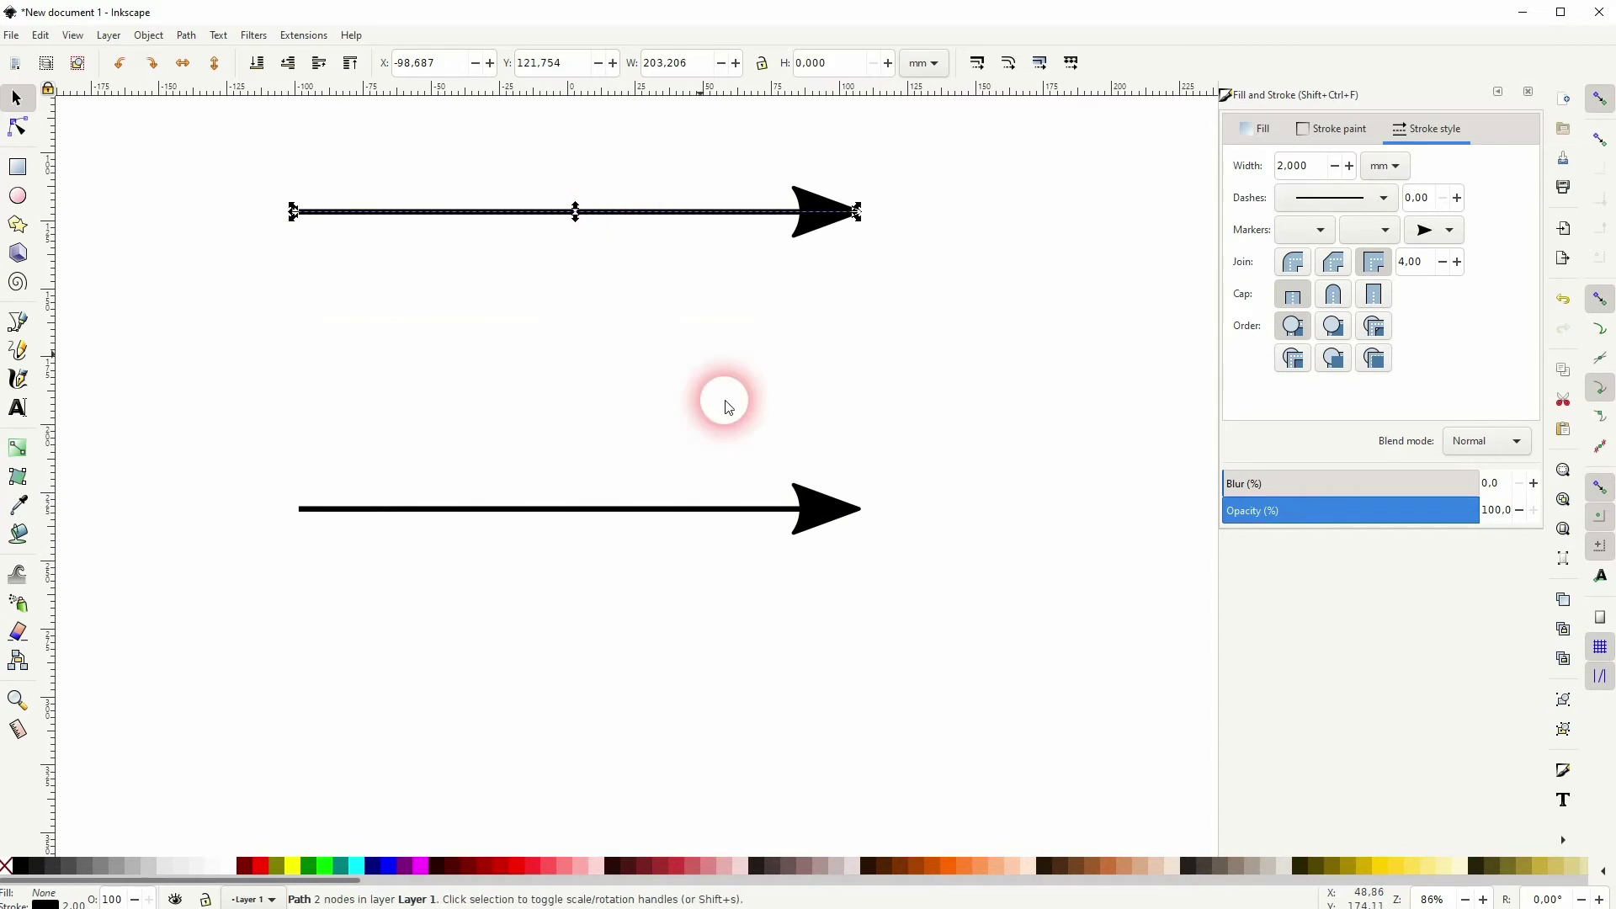
Cover the lower arrow's shaft with a white-filled rectangle to form the gap.
{"action": "left_click", "coordinate": [830, 568]}
{"action": "left_click", "coordinate": [18, 166]}
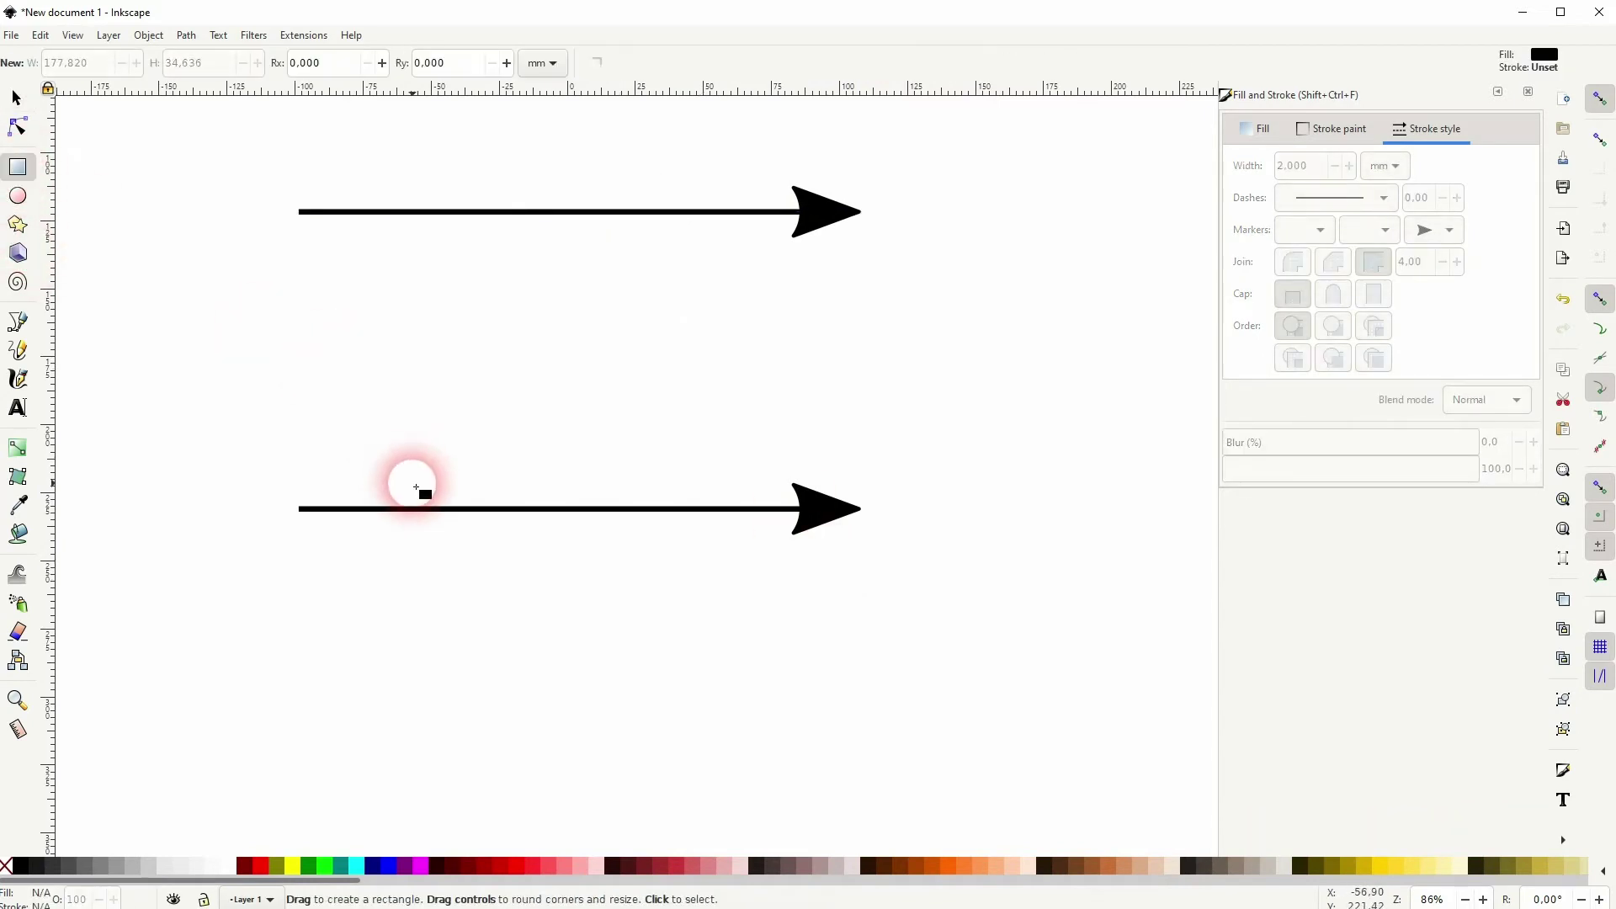
{"action": "left_click_drag", "start_coordinate": [412, 483], "coordinate": [708, 538]}
{"action": "left_click", "coordinate": [16, 99]}
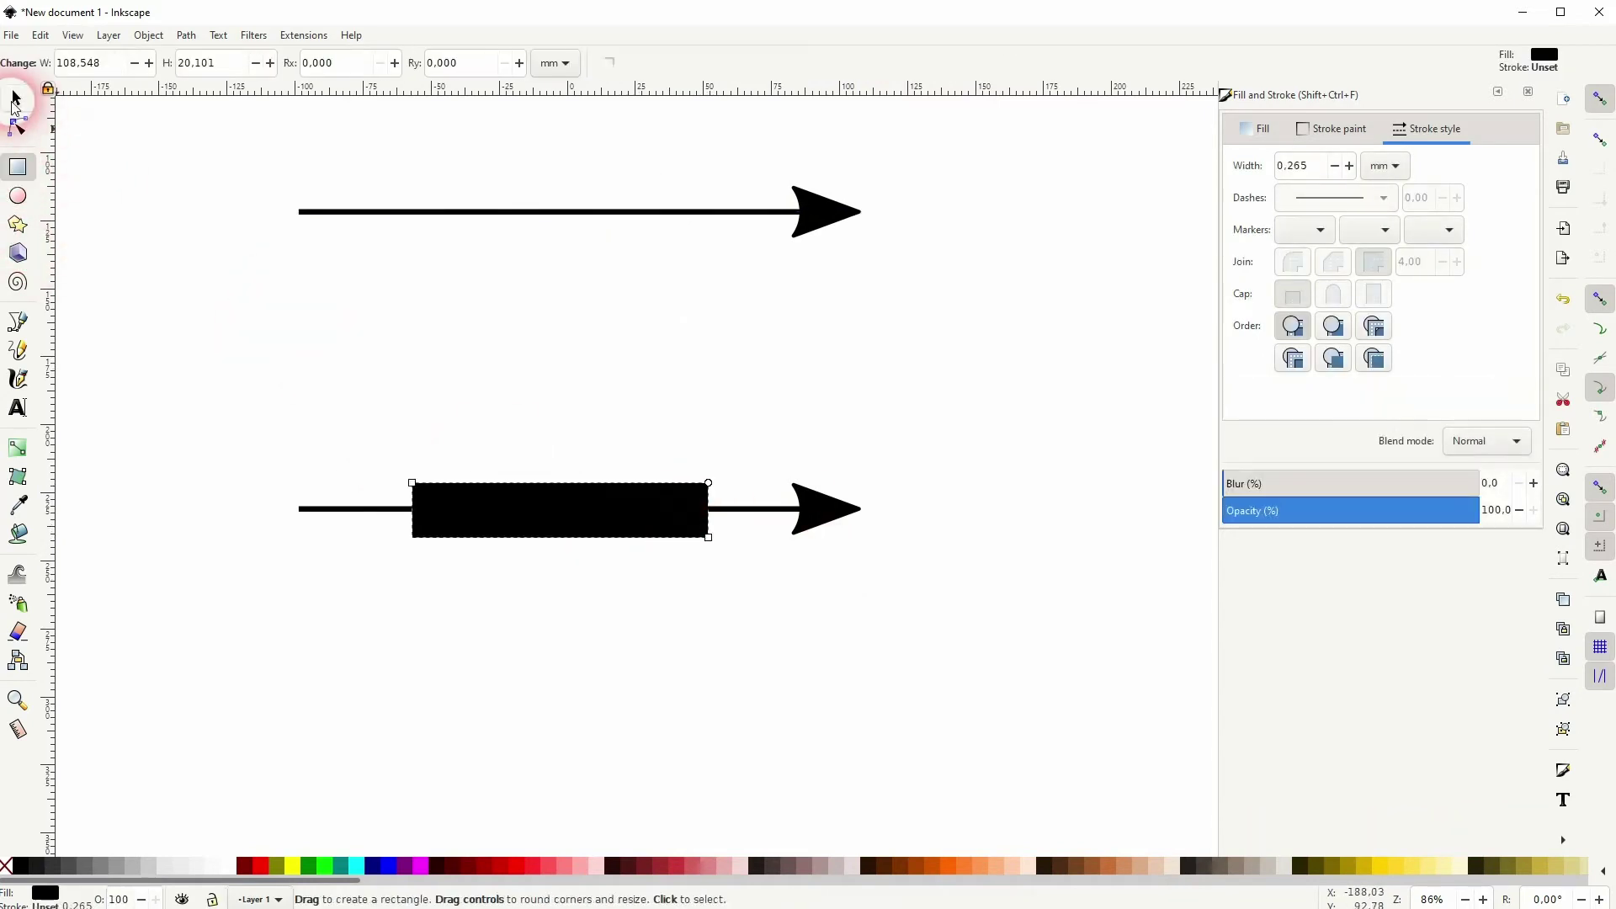
{"action": "left_click", "coordinate": [215, 866]}
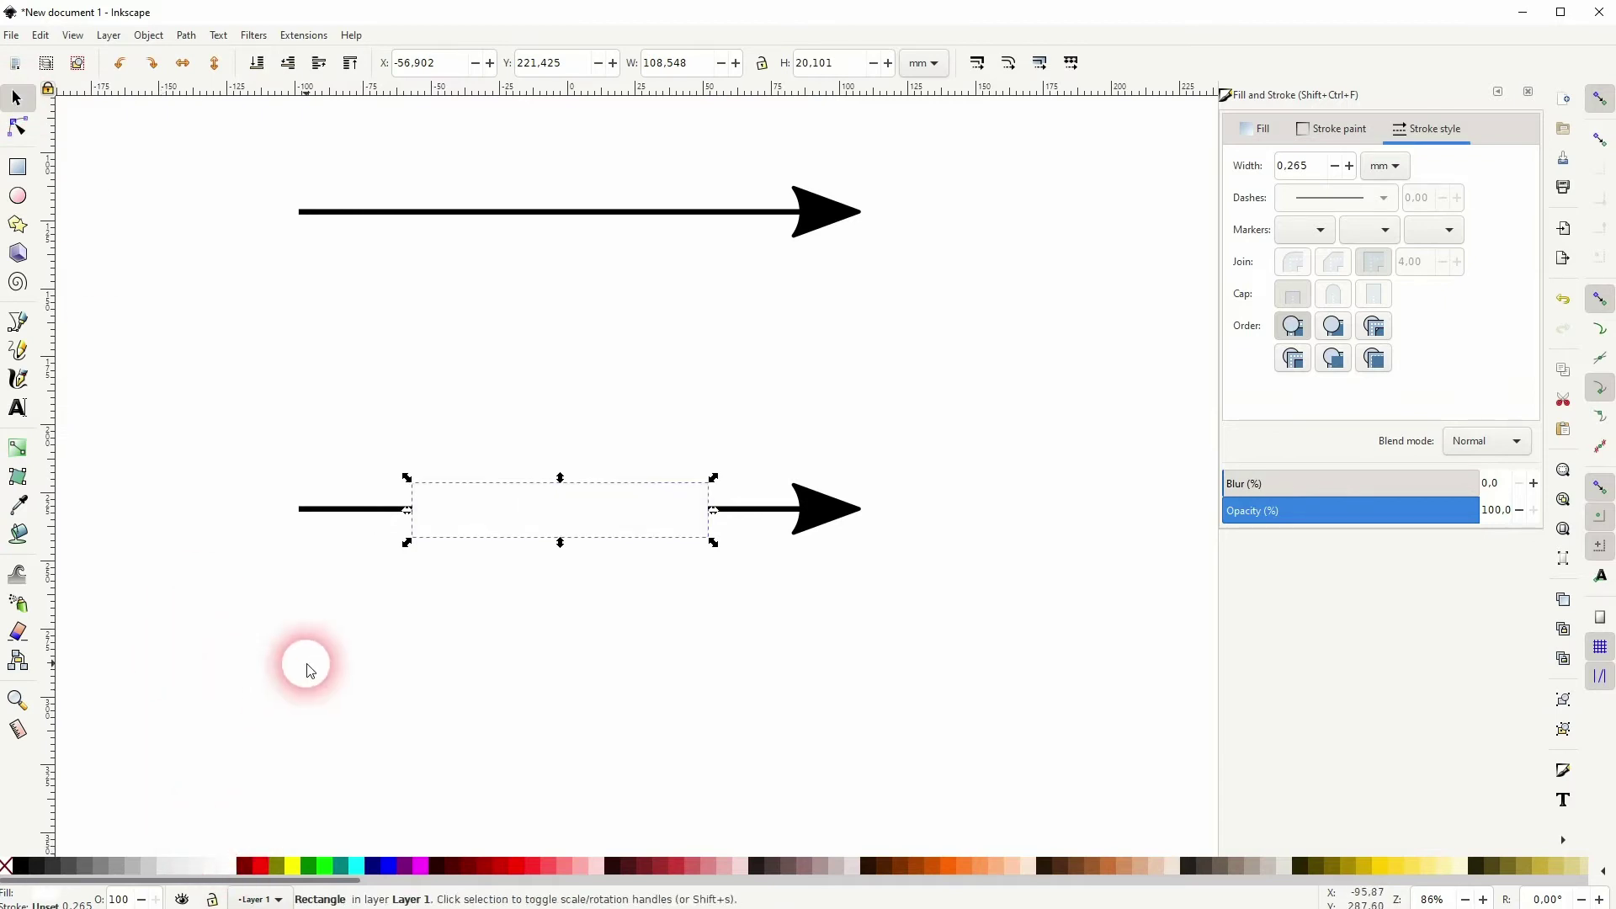
{"action": "left_click", "coordinate": [307, 661]}
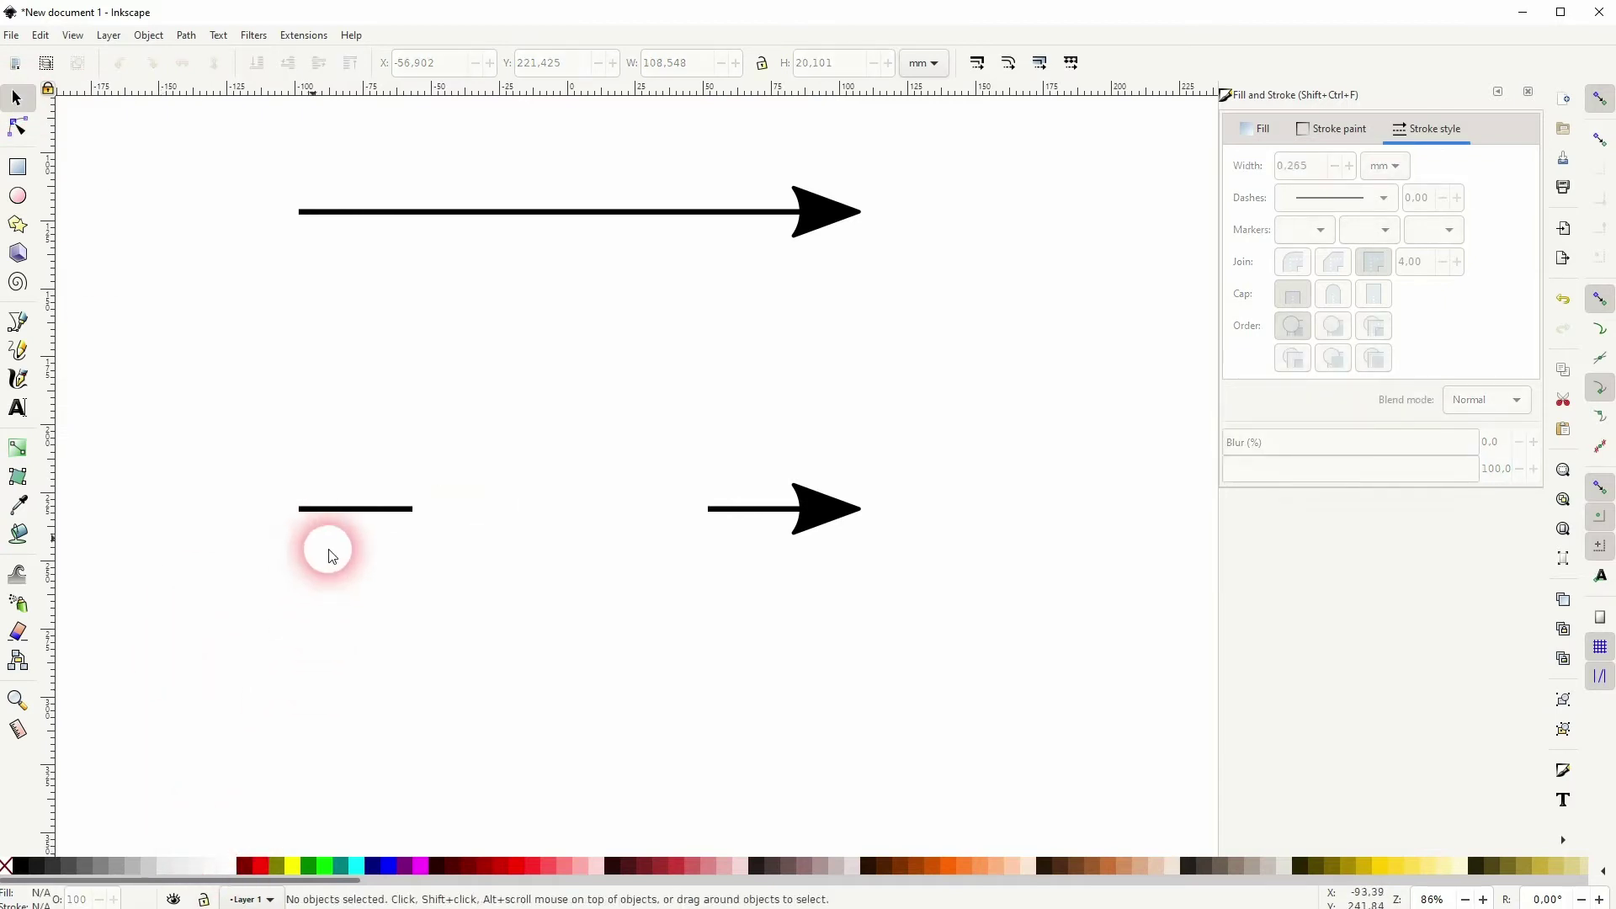
Add the word TEXT, shrink it to 84.290 mm wide, and move it into the gap.
{"action": "left_click", "coordinate": [18, 410]}
{"action": "left_click", "coordinate": [442, 520]}
{"action": "left_click", "coordinate": [590, 525]}
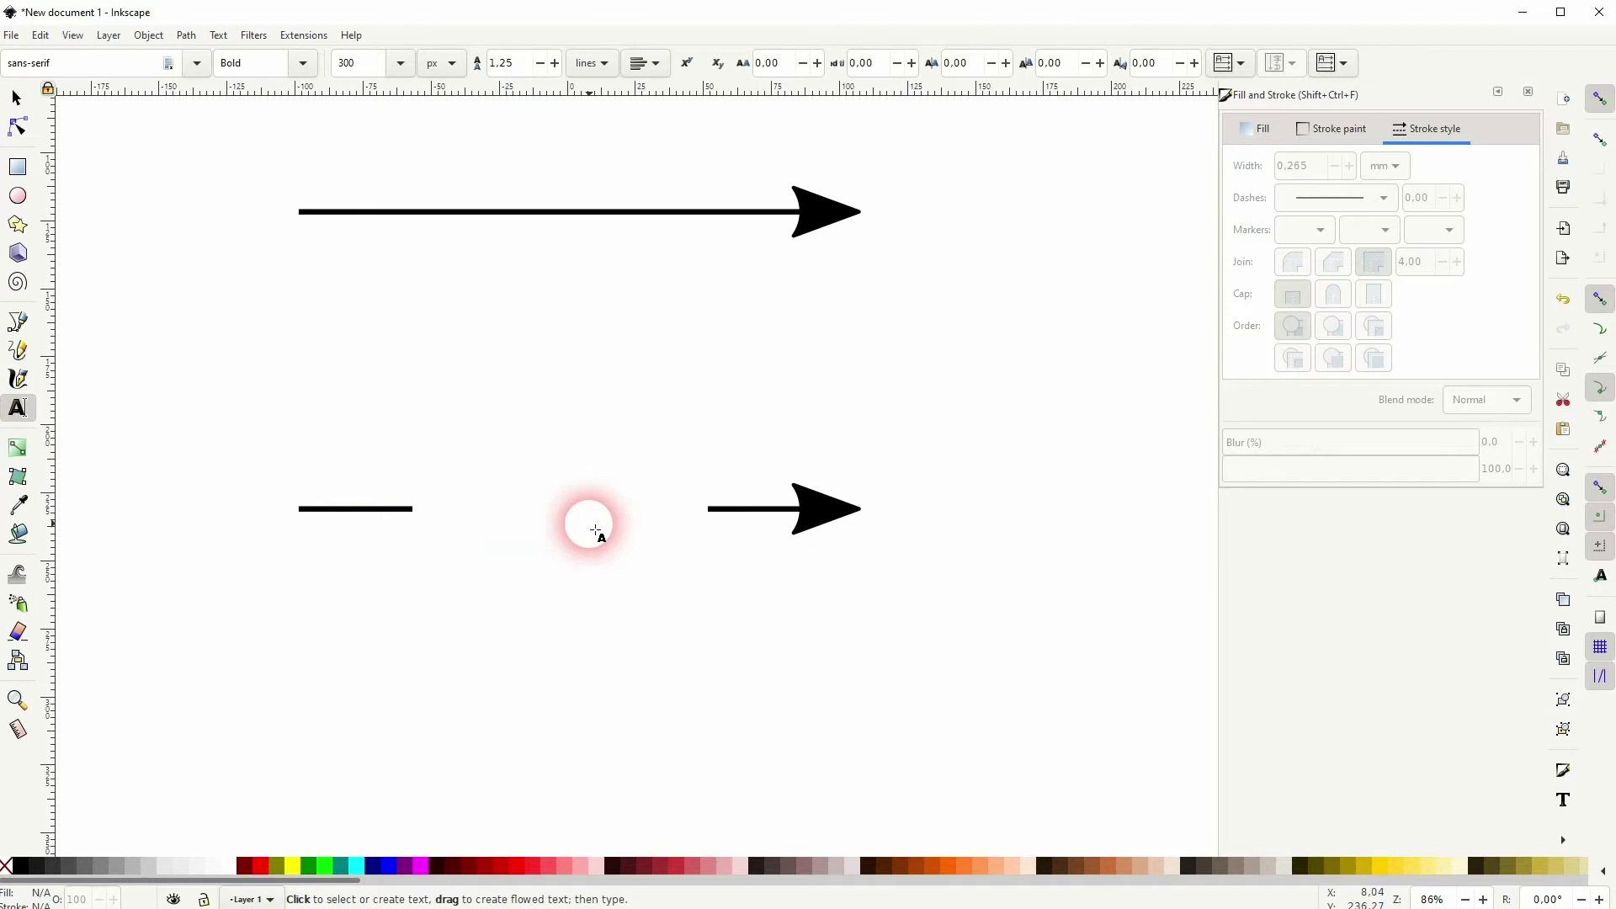
{"action": "type", "text": "TEXT"}
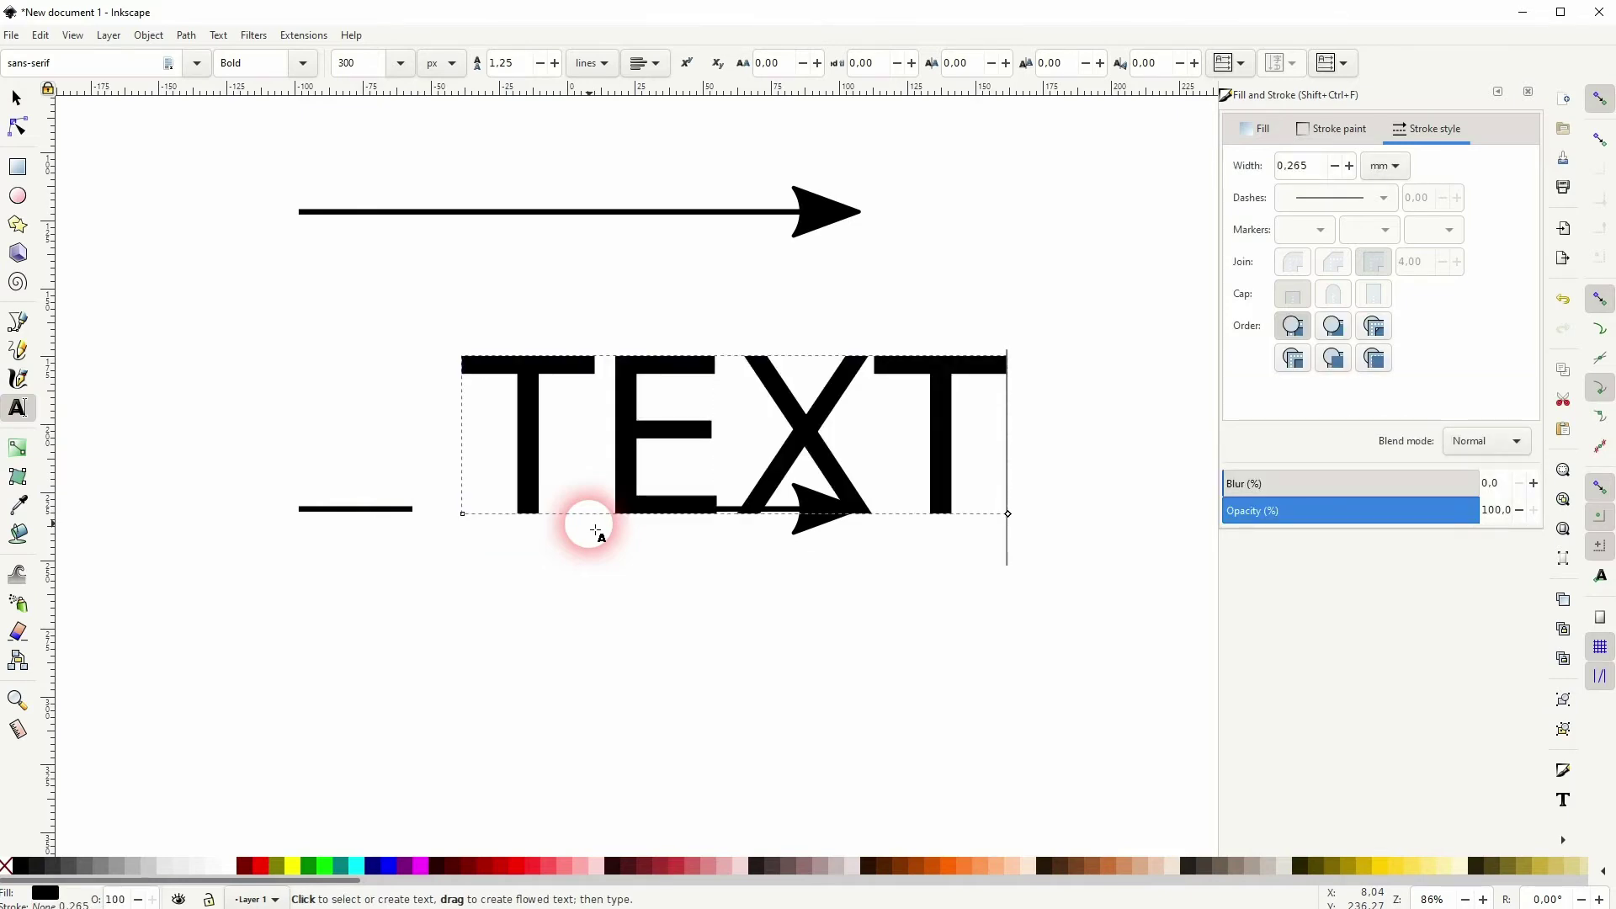
{"action": "left_click", "coordinate": [16, 98]}
{"action": "left_click_drag", "start_coordinate": [1013, 437], "coordinate": [700, 433]}
{"action": "left_click_drag", "start_coordinate": [594, 459], "coordinate": [543, 533]}
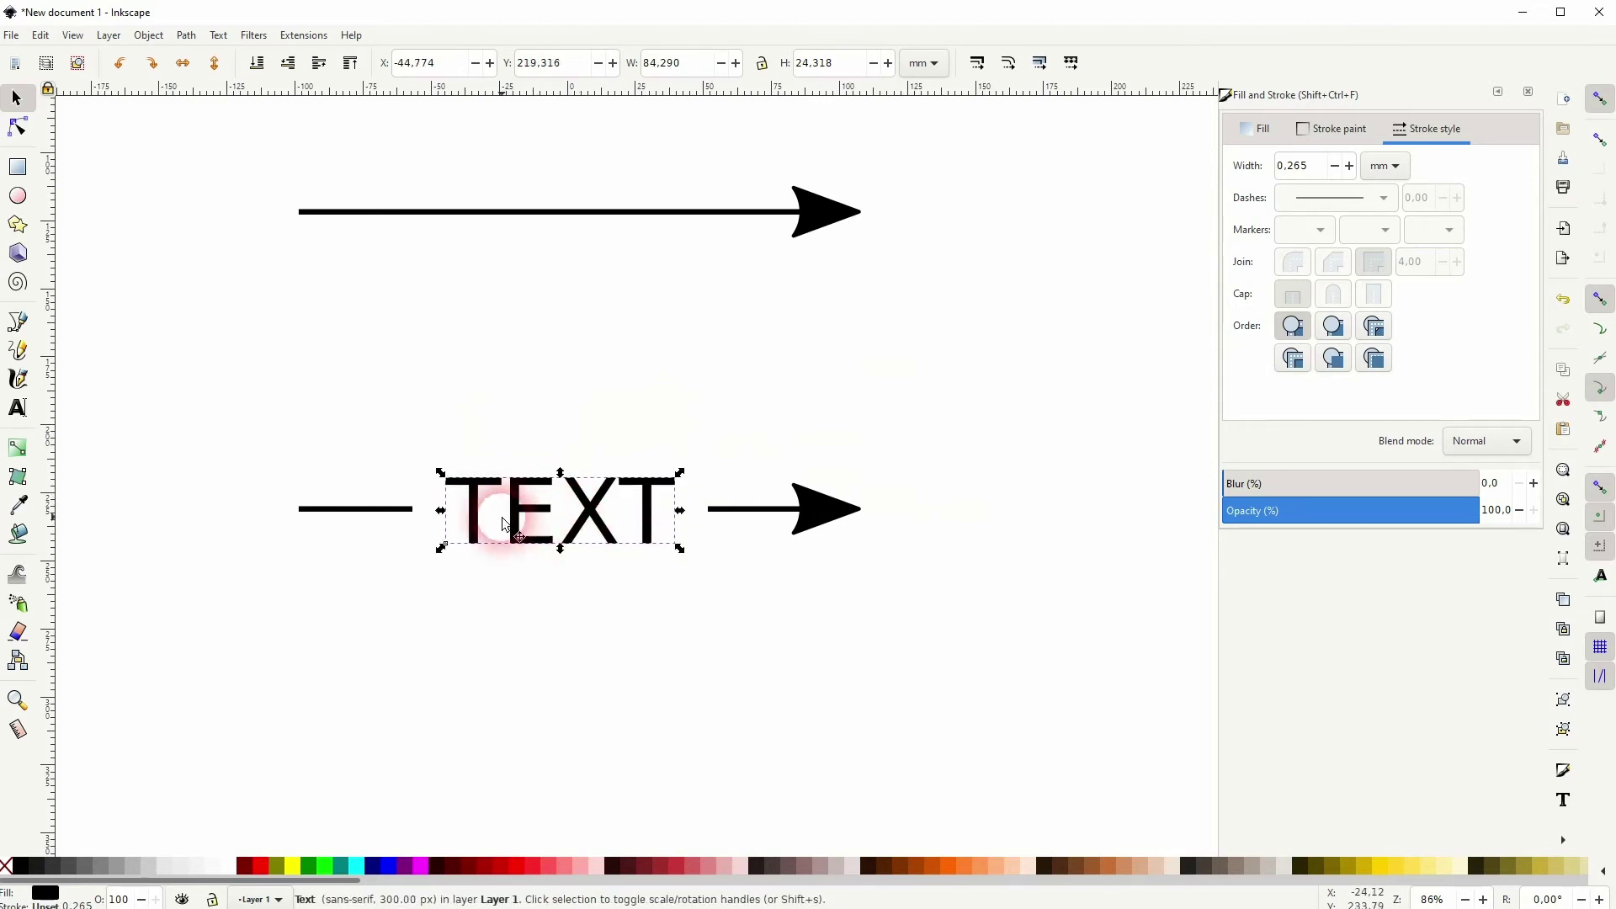
Toggle snapping off and on and nudge TEXT to Y 219.316 mm on the shaft.
{"action": "left_click", "coordinate": [1597, 101]}
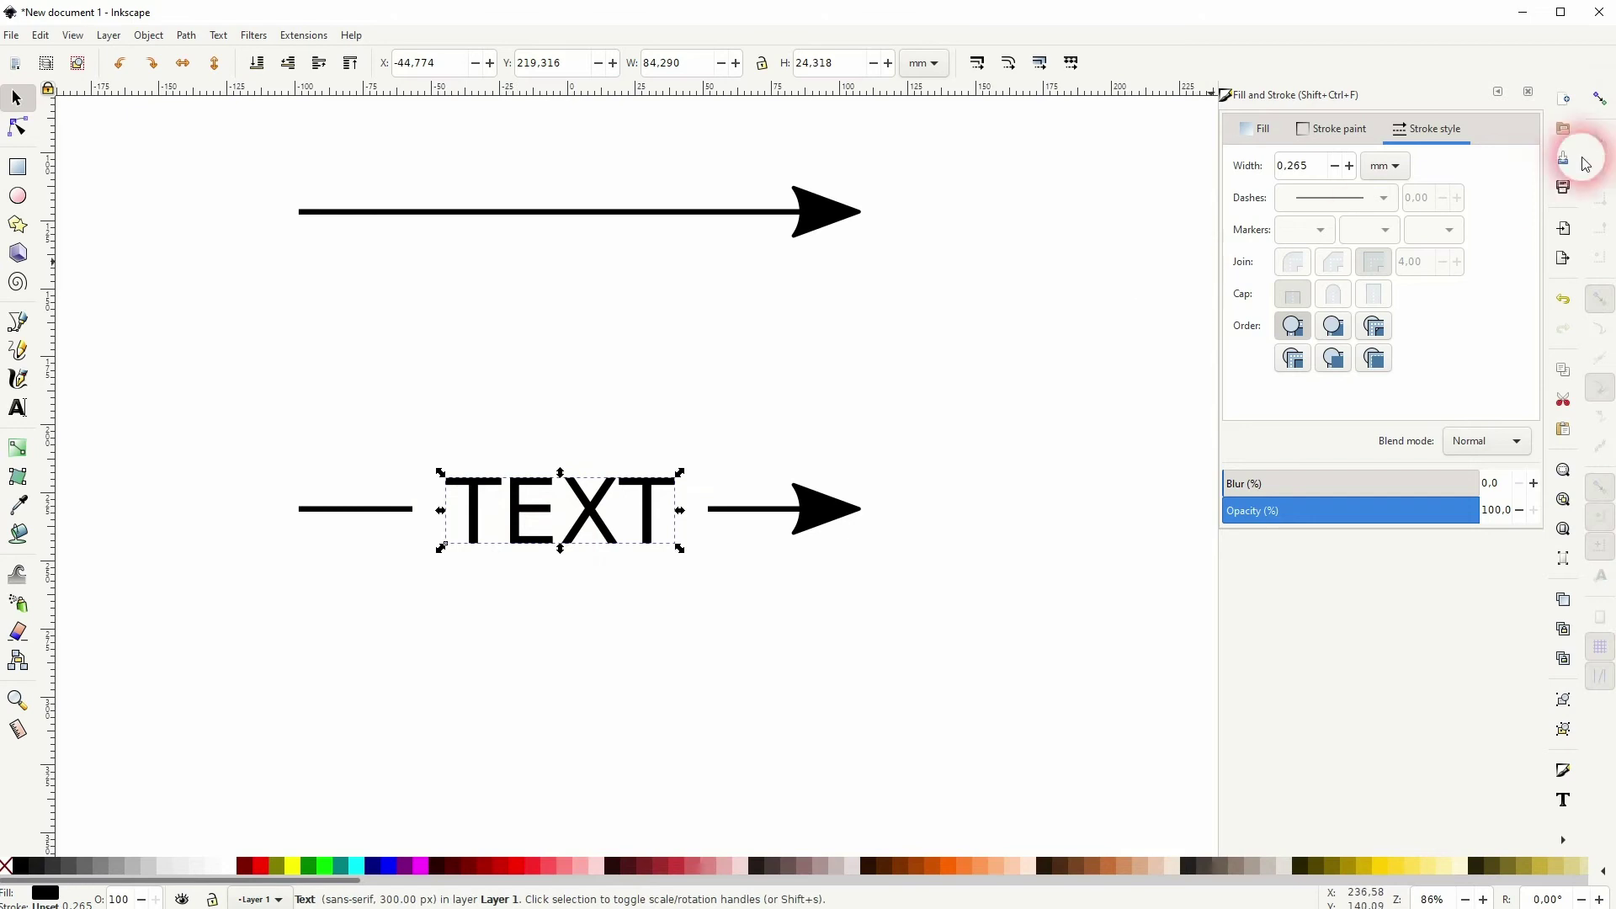
{"action": "left_click", "coordinate": [1602, 103]}
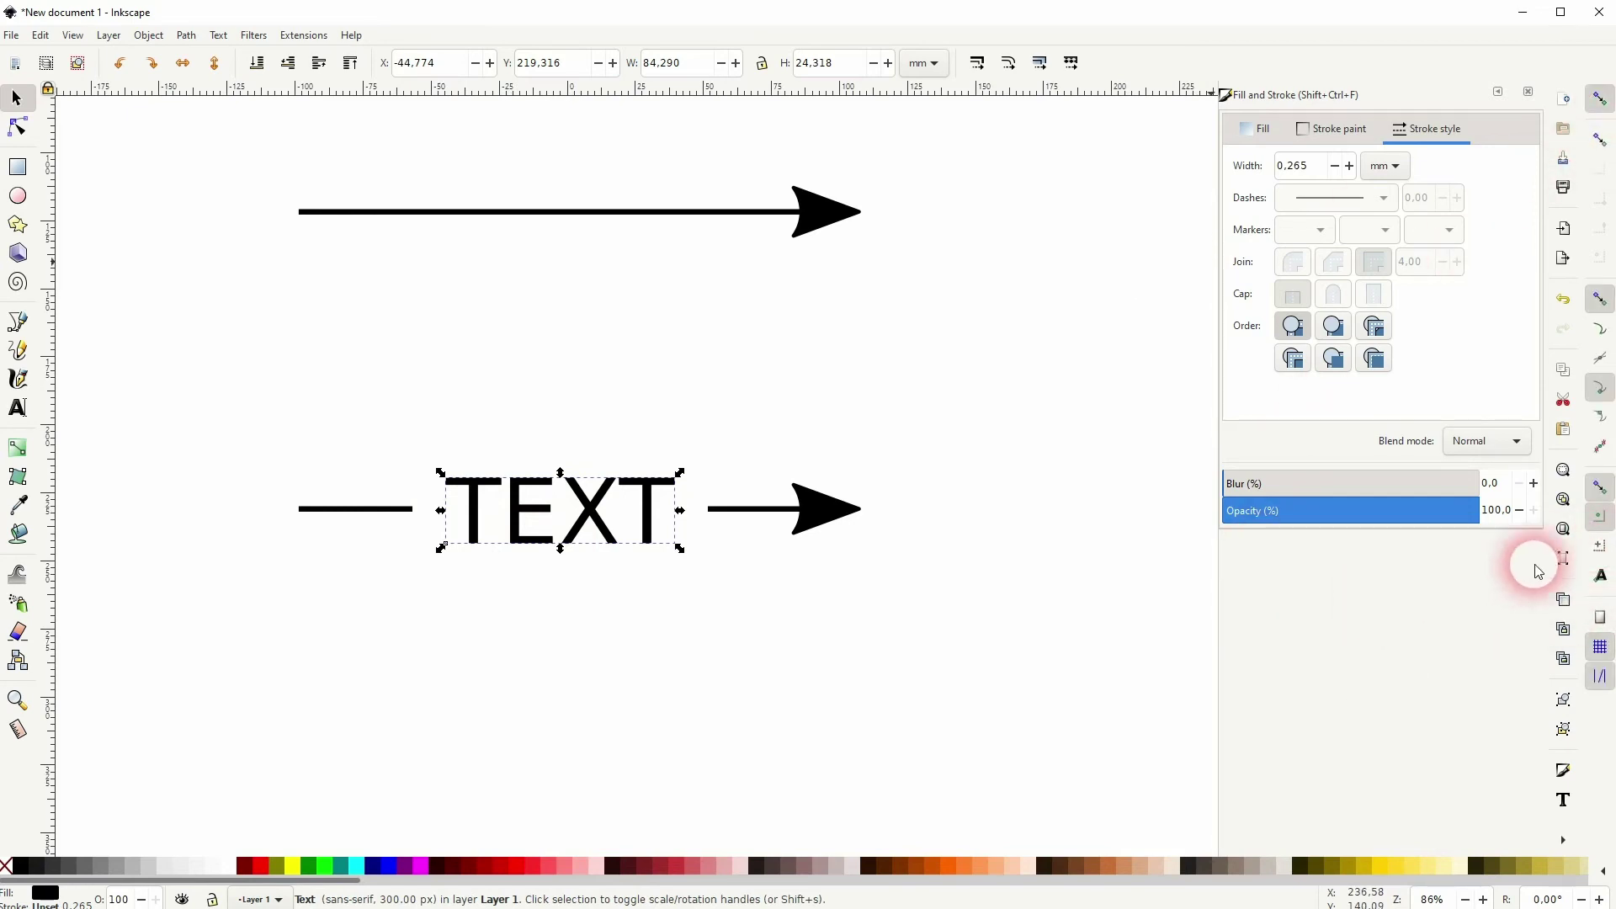
{"action": "mouse_move", "coordinate": [603, 506]}
{"action": "left_mouse_down"}
{"action": "mouse_move", "coordinate": [592, 423]}
{"action": "mouse_move", "coordinate": [620, 513]}
{"action": "mouse_move", "coordinate": [600, 536]}
{"action": "mouse_move", "coordinate": [599, 486]}
{"action": "mouse_move", "coordinate": [595, 518]}
{"action": "left_mouse_up"}
{"action": "left_click", "coordinate": [654, 635]}
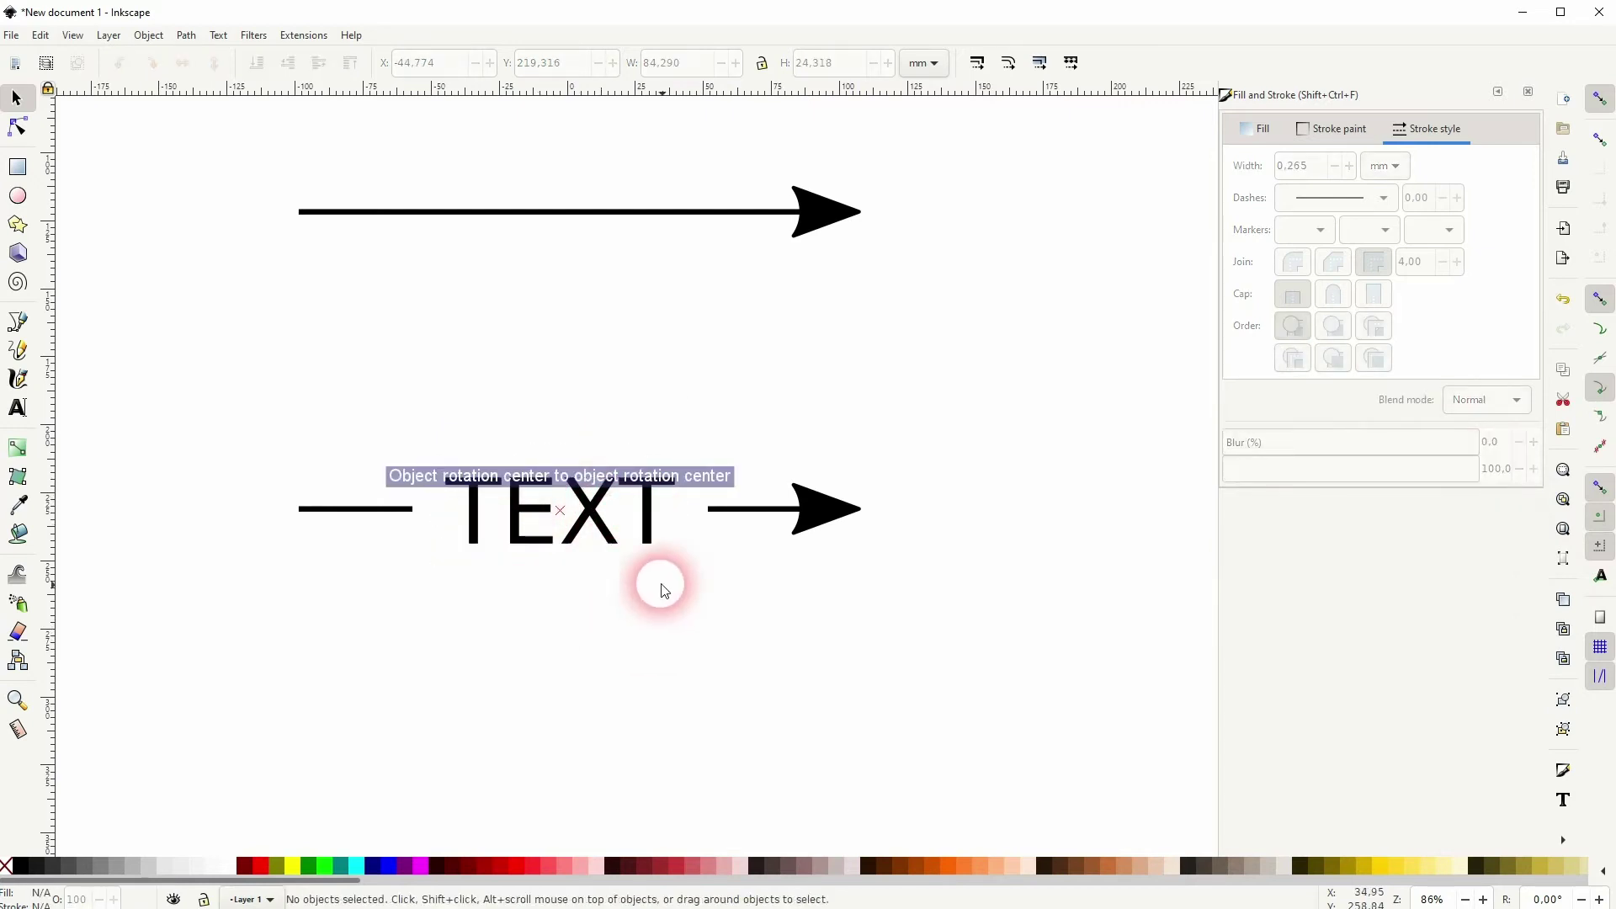
Drag a horizontal guide to the TEXT row and show both arrows in view.
{"action": "left_click_drag", "start_coordinate": [608, 86], "coordinate": [562, 515]}
{"action": "scroll", "coordinate": [741, 514], "scroll_direction": "up", "scroll_amount": 4, "text": "ctrl"}
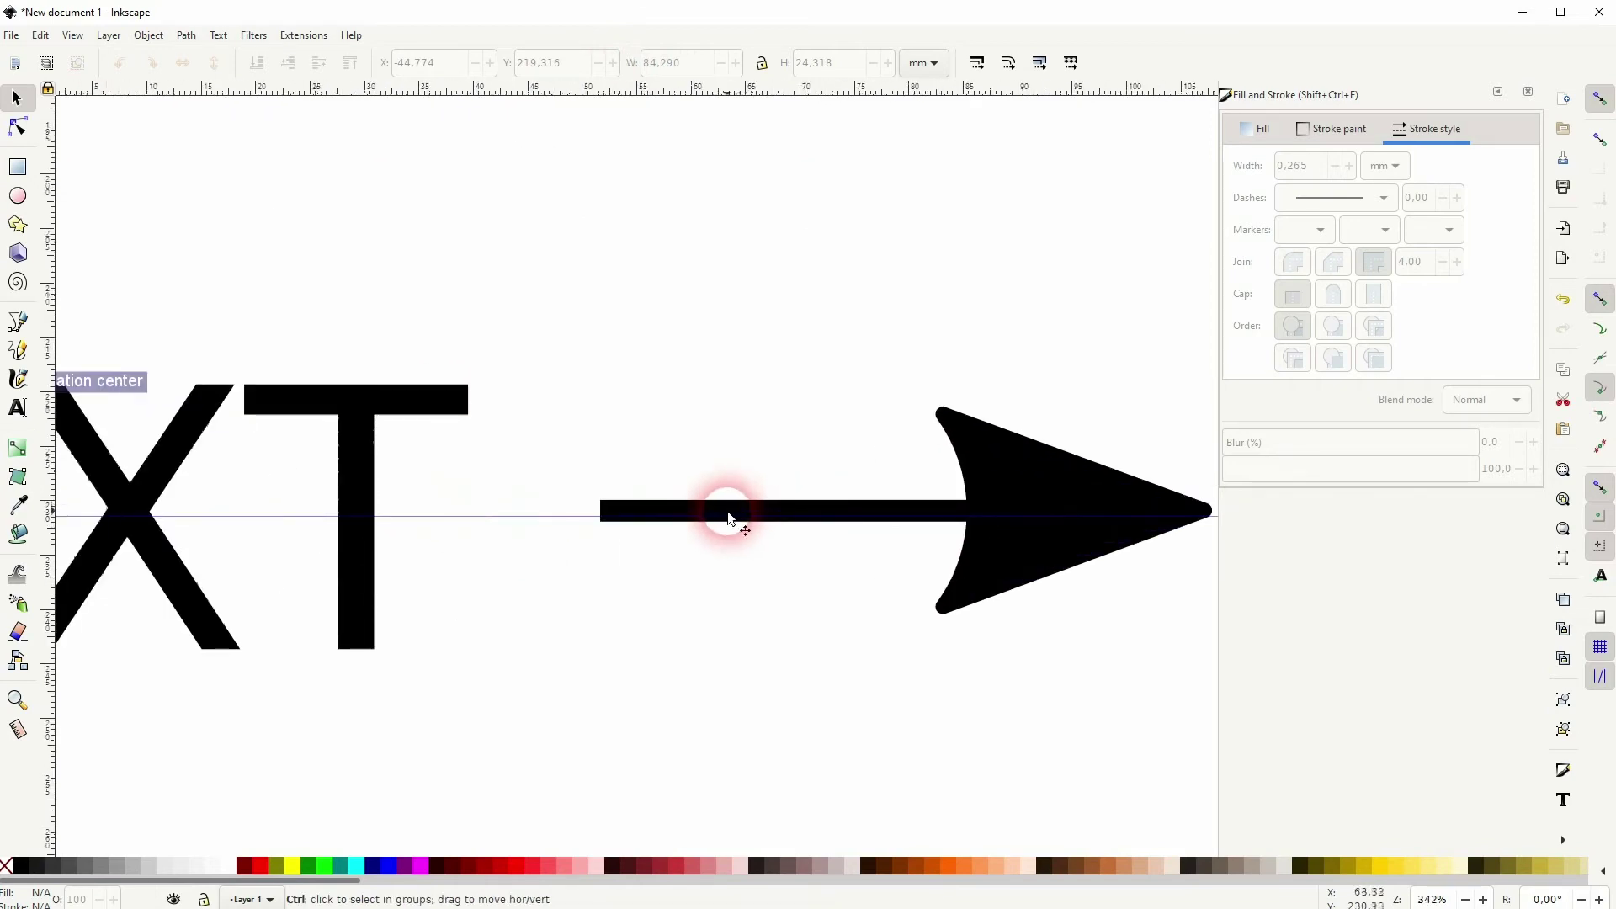
{"action": "scroll", "coordinate": [680, 524], "scroll_direction": "down", "scroll_amount": 5, "text": "ctrl"}
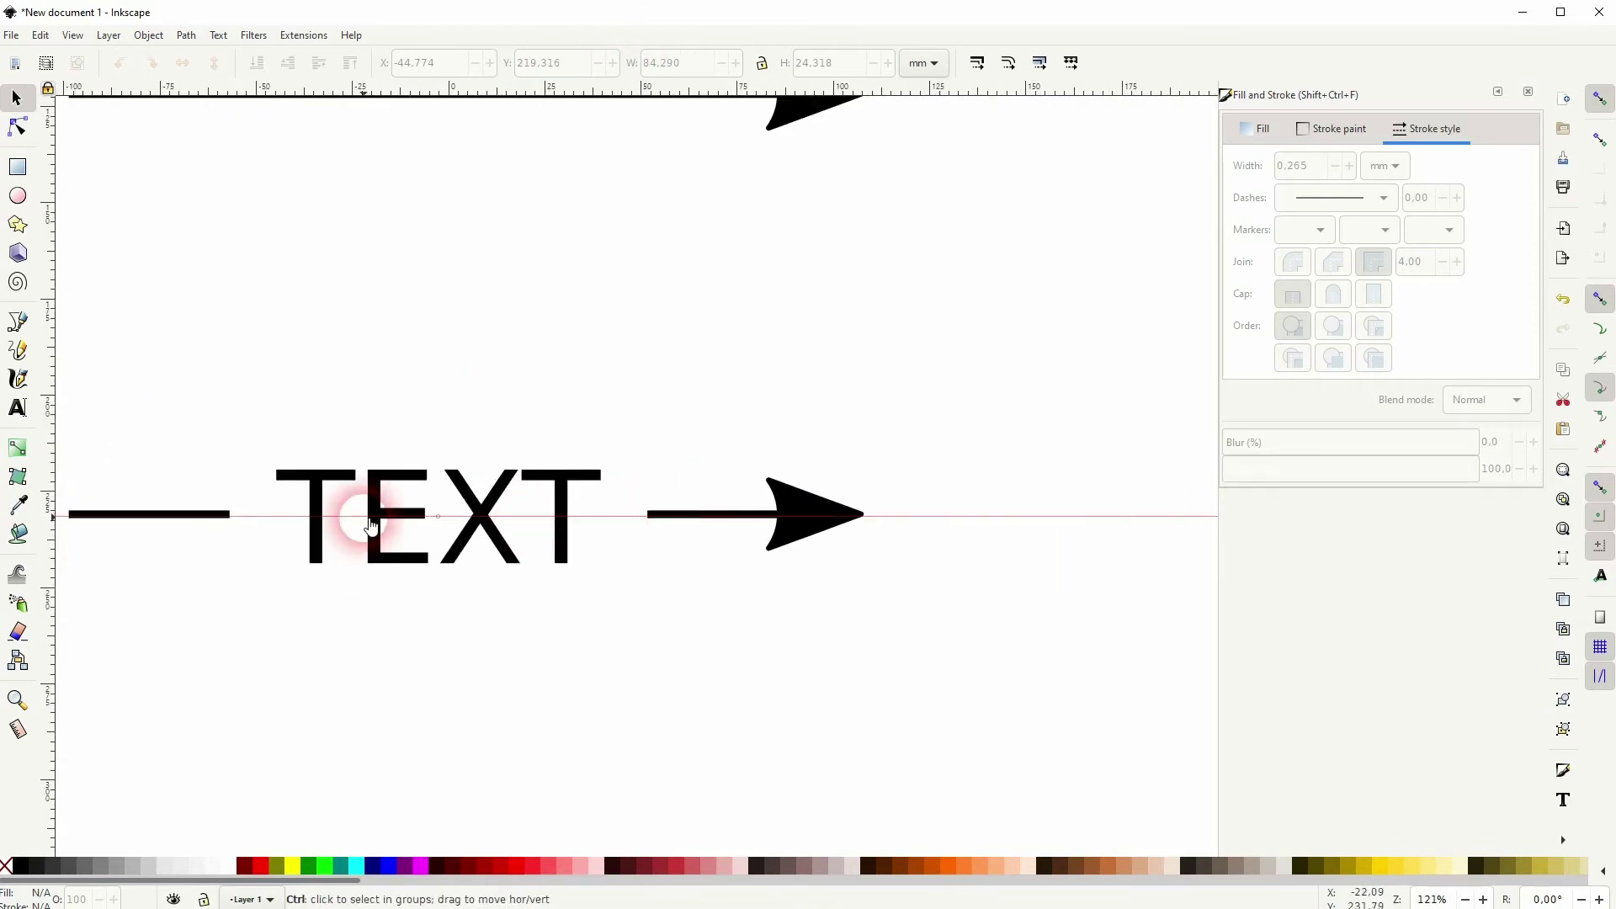
{"action": "left_click_drag", "start_coordinate": [396, 505], "coordinate": [700, 613]}
{"action": "left_click", "coordinate": [604, 549]}
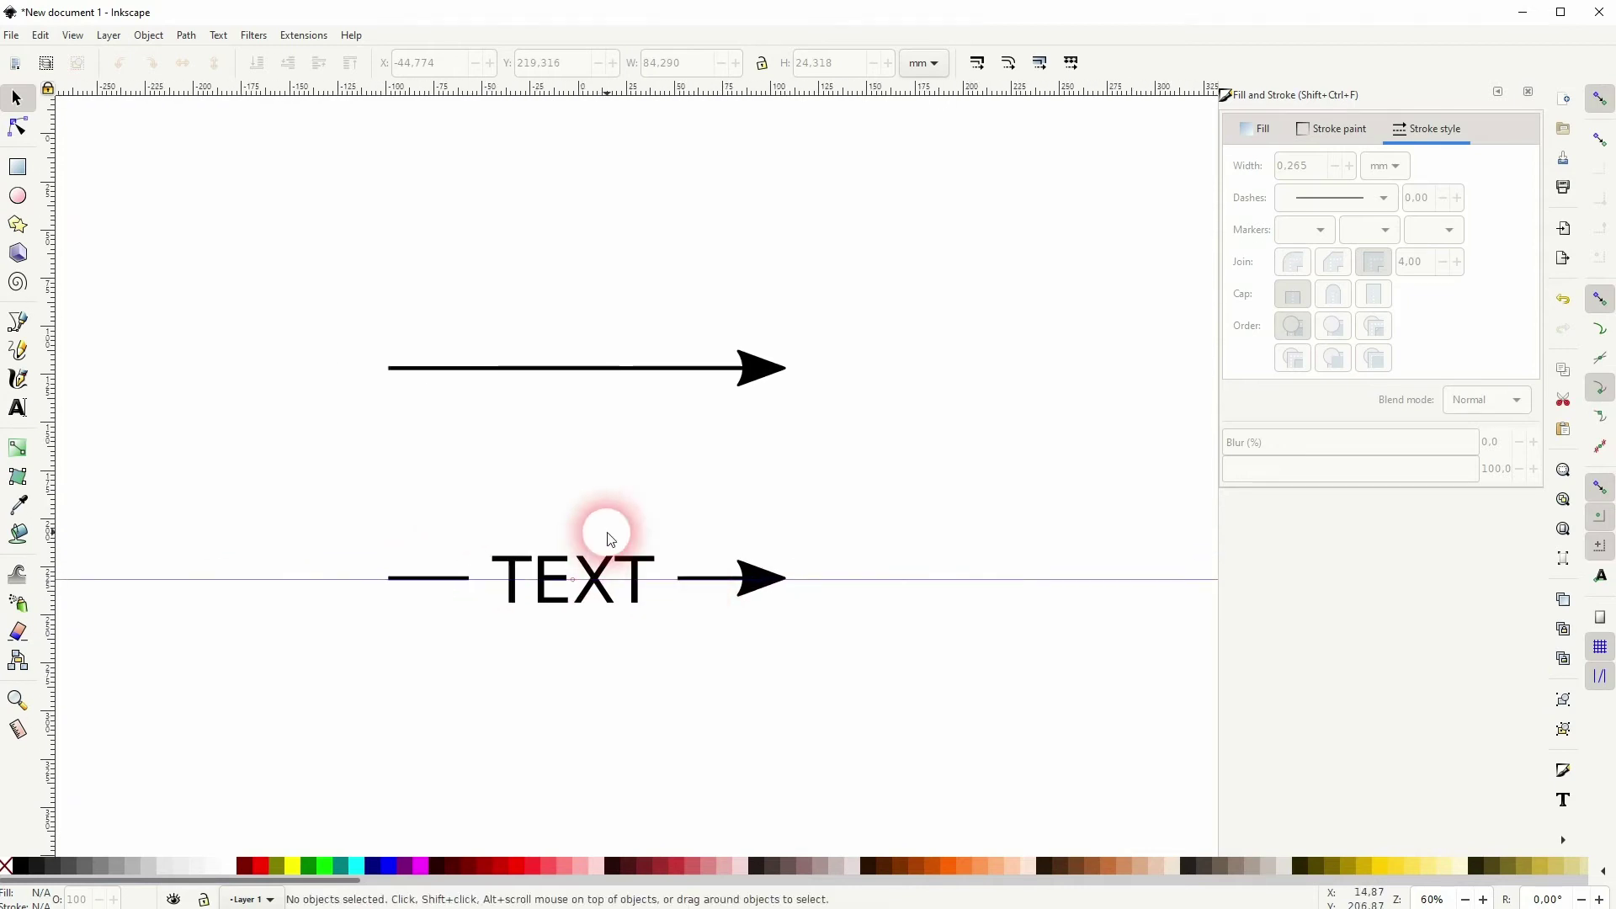
Draw a 314.016 × 80.472 mm light pink rectangle and lower it behind the lower arrow.
{"action": "left_click", "coordinate": [18, 165]}
{"action": "mouse_move", "coordinate": [317, 494]}
{"action": "left_mouse_down"}
{"action": "mouse_move", "coordinate": [825, 640]}
{"action": "mouse_move", "coordinate": [922, 648]}
{"action": "left_mouse_up"}
{"action": "left_click", "coordinate": [595, 866]}
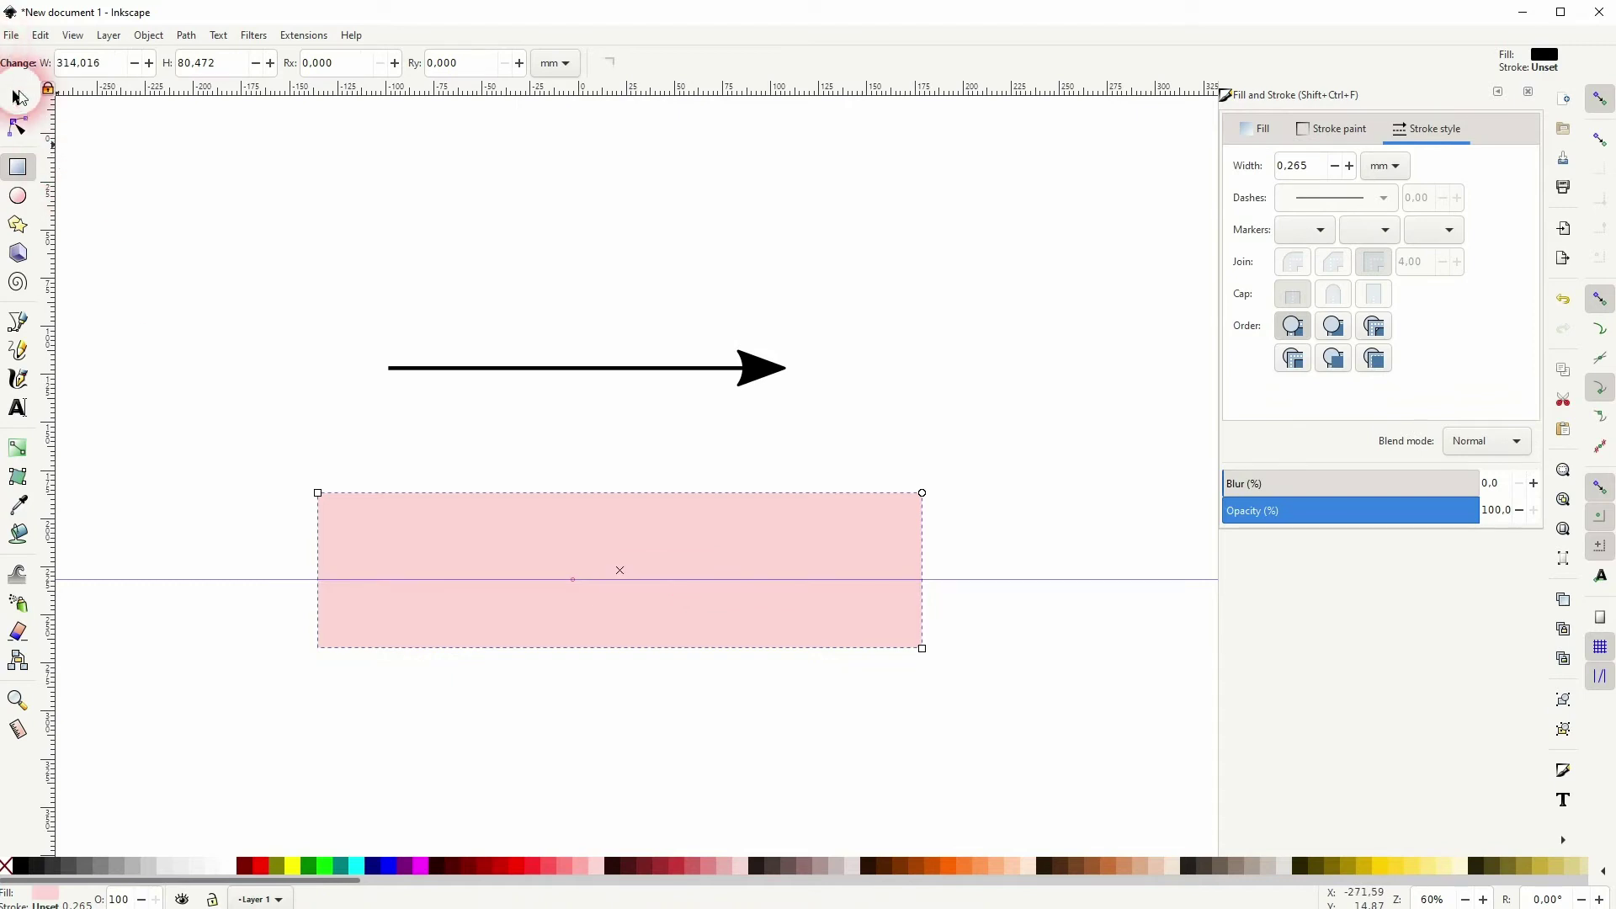
{"action": "left_click", "coordinate": [18, 98]}
{"action": "left_click", "coordinate": [257, 64]}
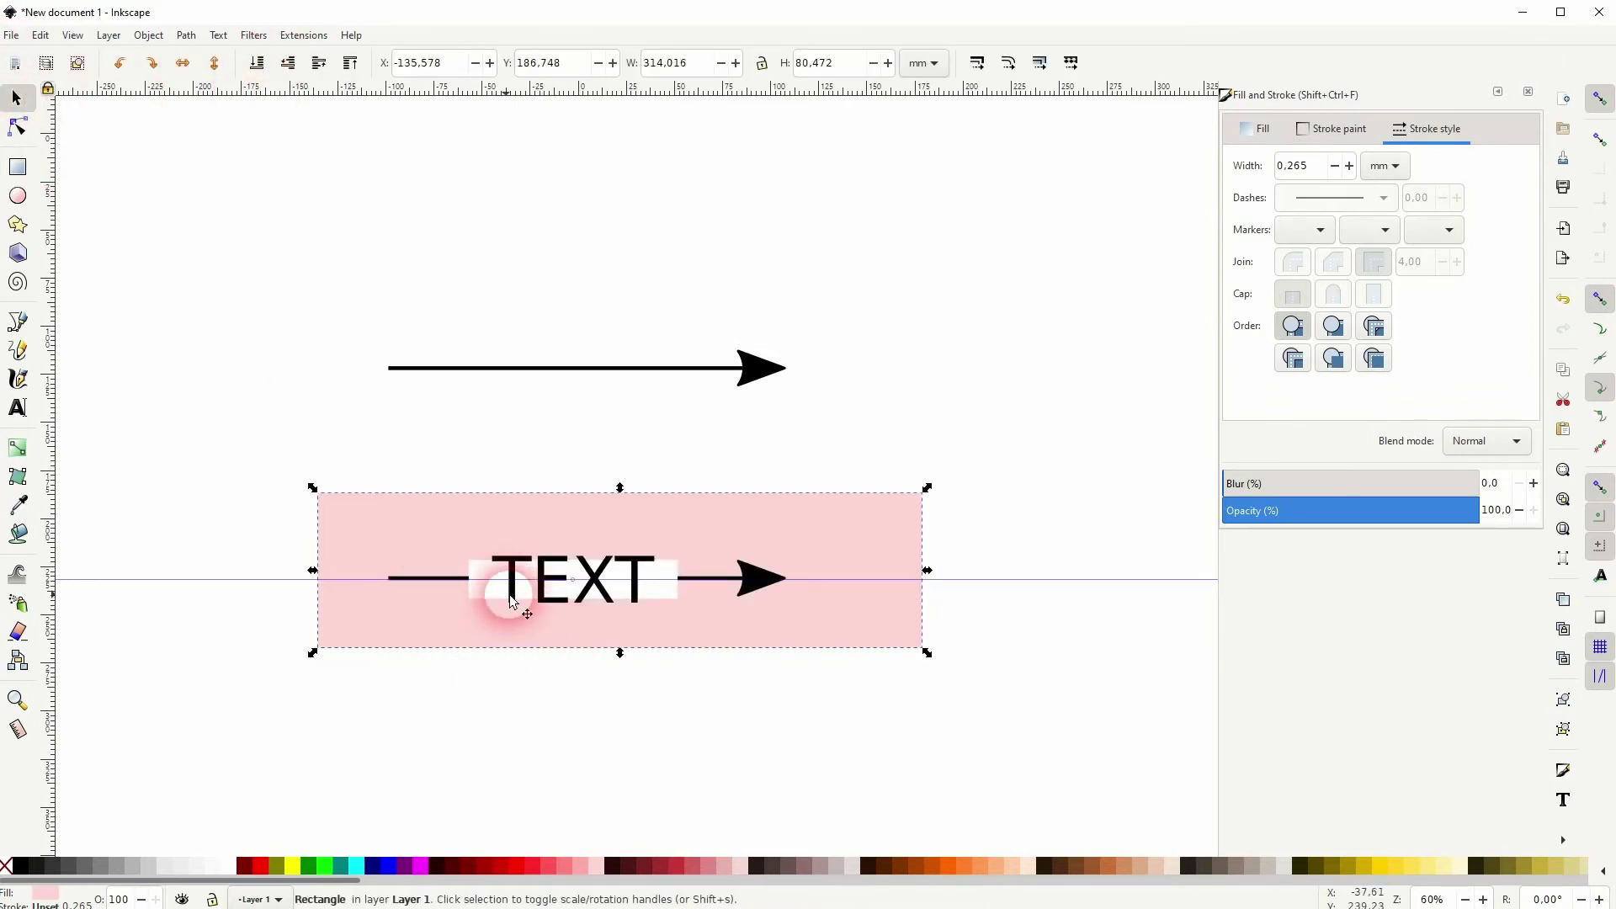
{"action": "scroll", "coordinate": [498, 602], "scroll_direction": "up", "scroll_amount": 2, "text": "ctrl"}
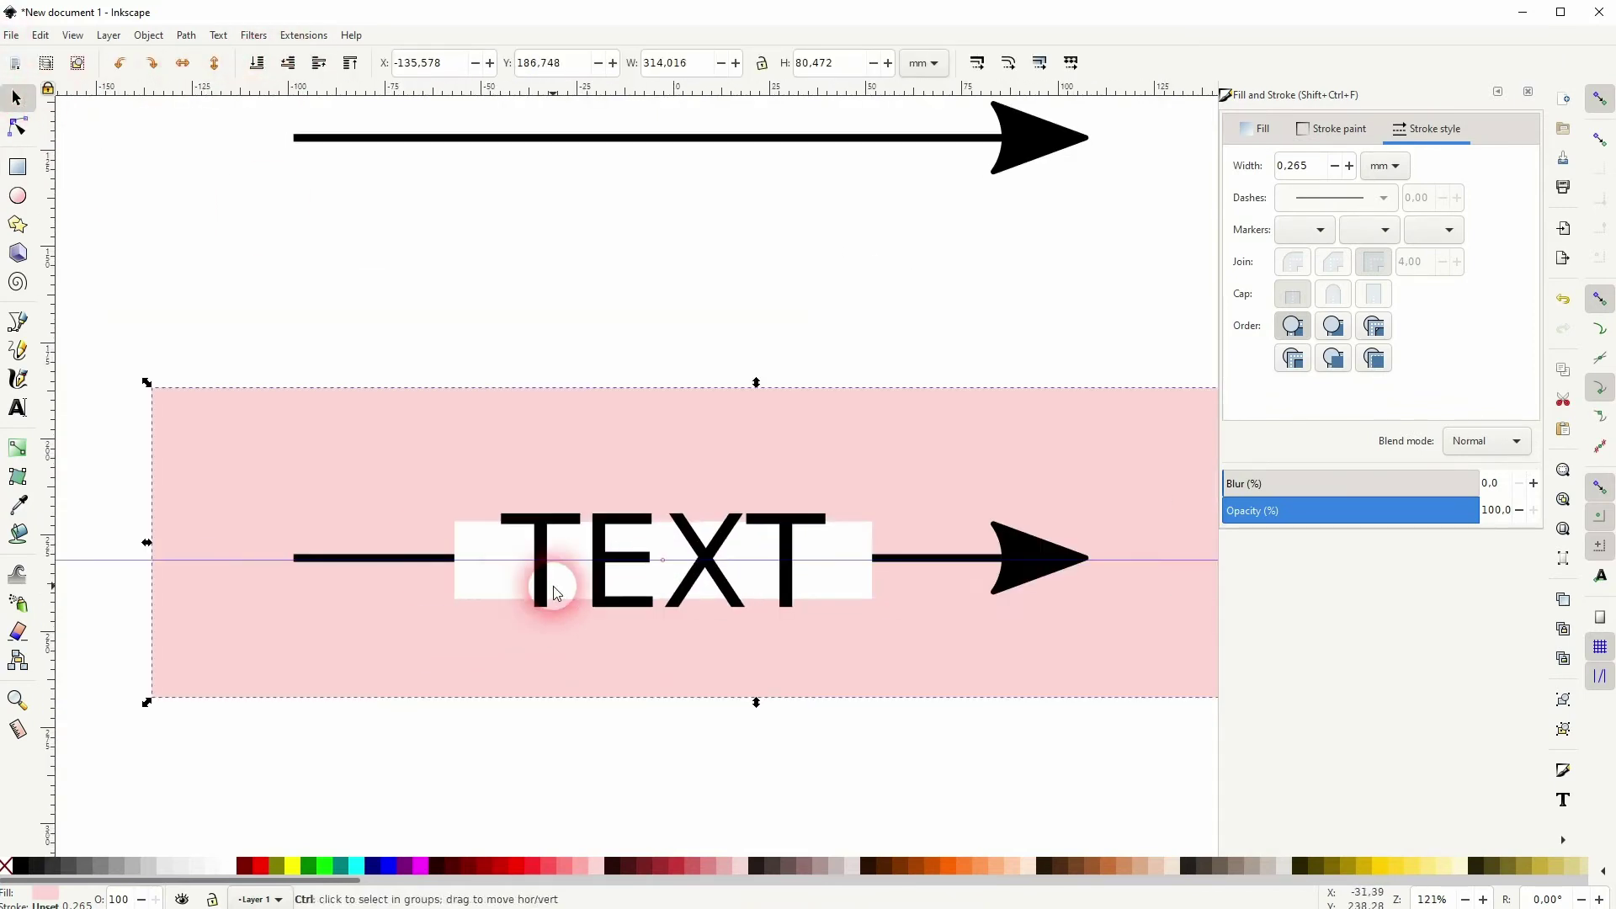
{"action": "scroll", "coordinate": [547, 593], "scroll_direction": "down", "scroll_amount": 1, "text": "ctrl"}
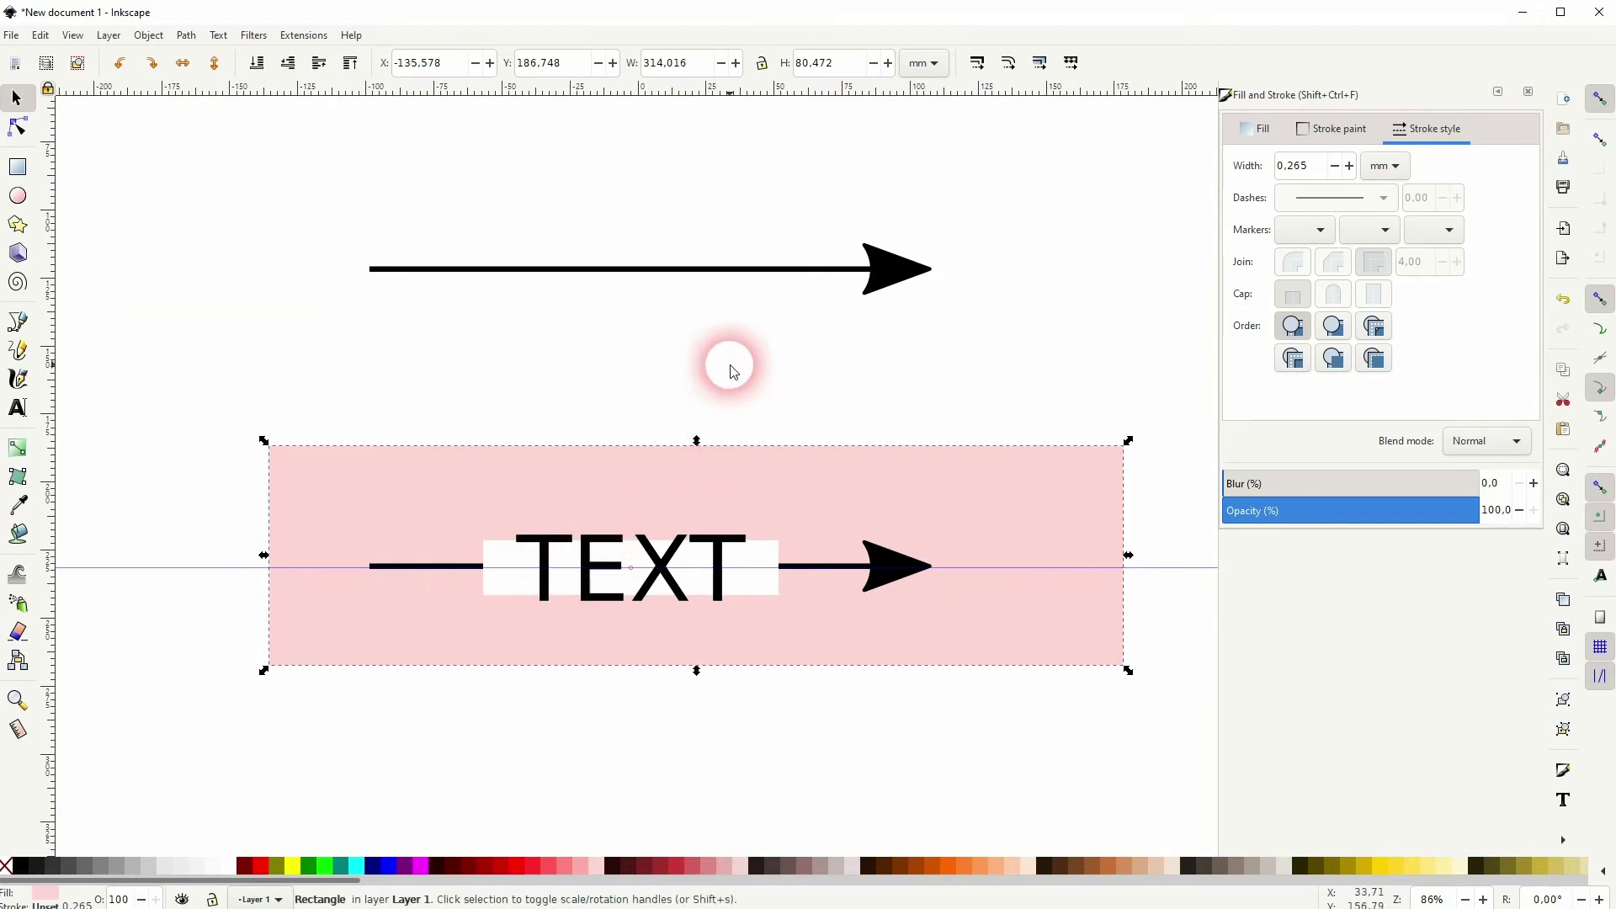
{"action": "scroll", "coordinate": [732, 354], "scroll_direction": "up", "scroll_amount": 4}
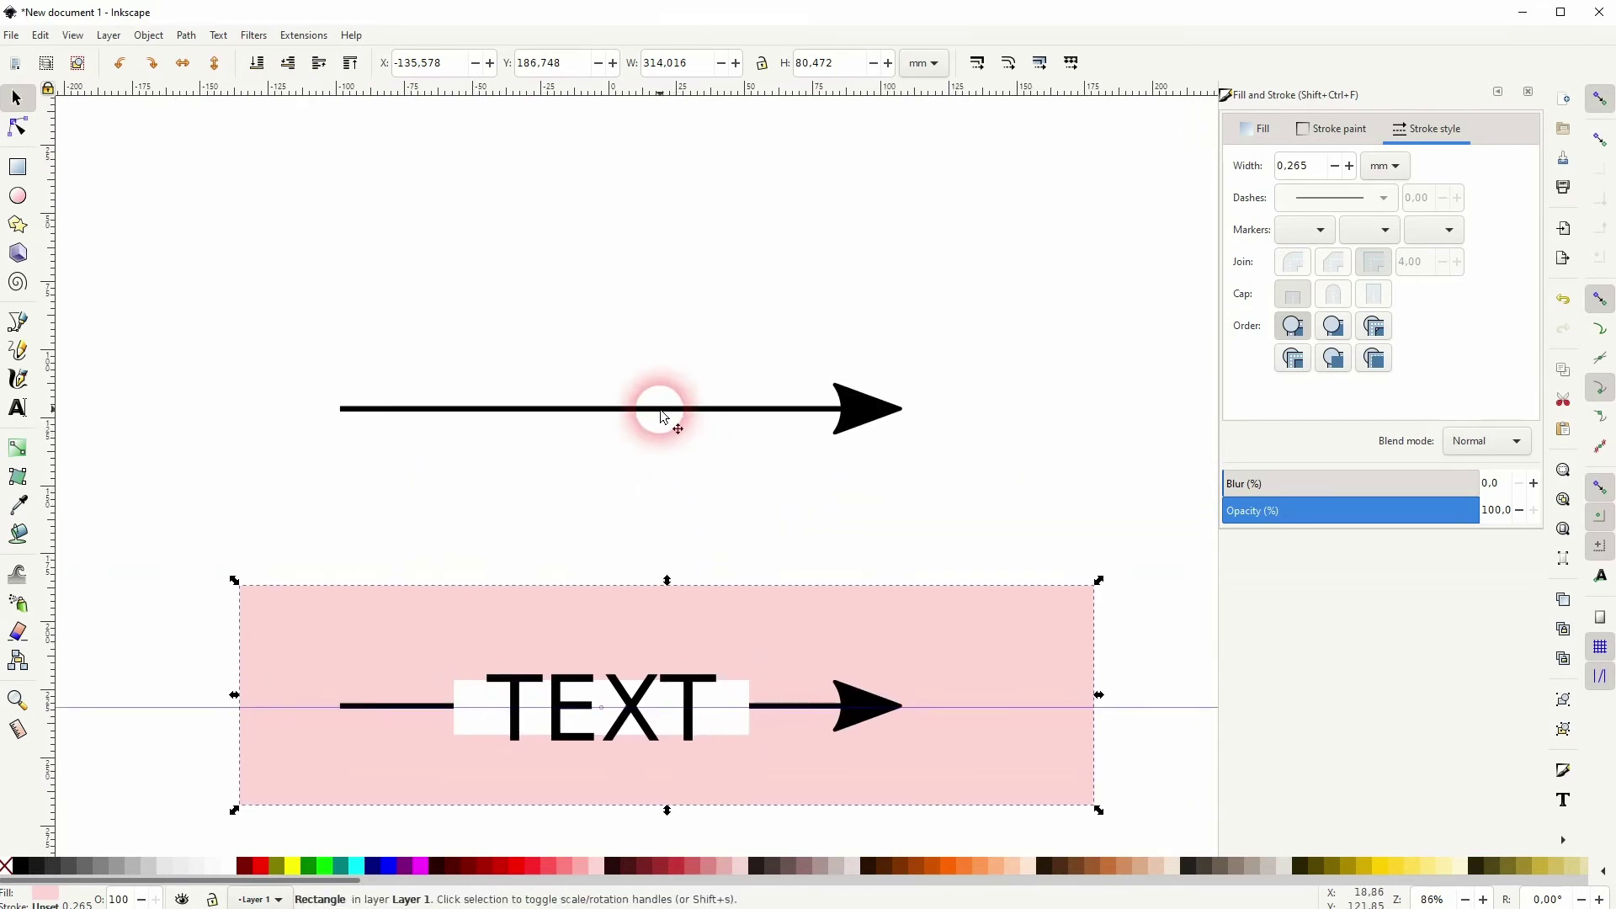
{"action": "left_click", "coordinate": [662, 412]}
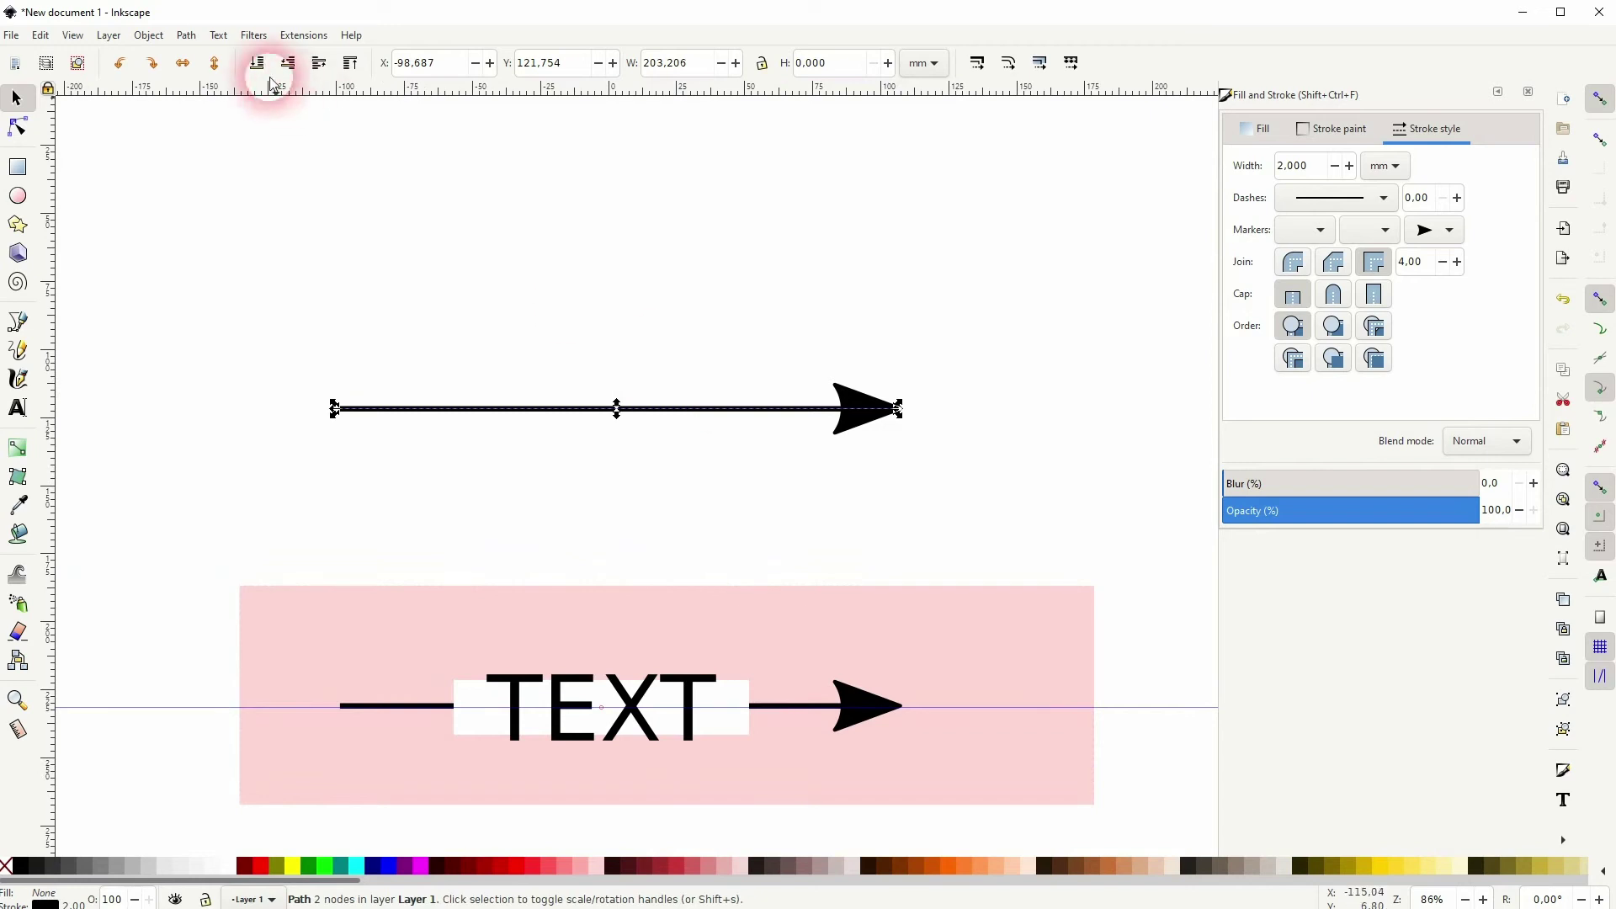
Convert the upper arrow's stroke to a filled path and ungroup its pieces.
{"action": "left_click", "coordinate": [148, 35]}
{"action": "mouse_move", "coordinate": [186, 36]}
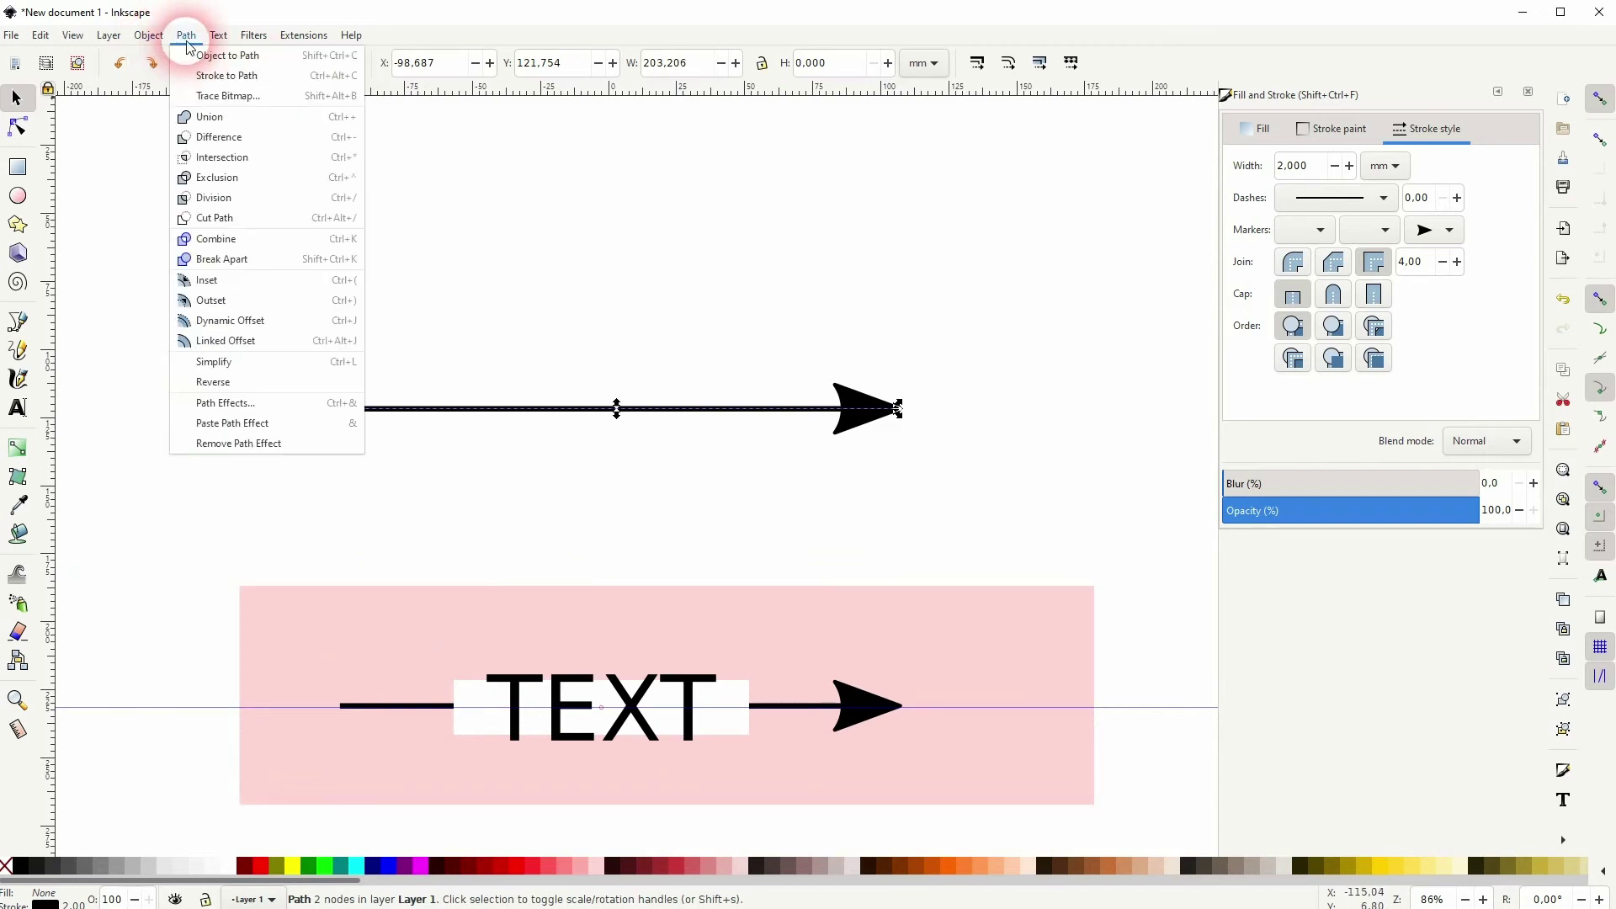
{"action": "left_click", "coordinate": [226, 75]}
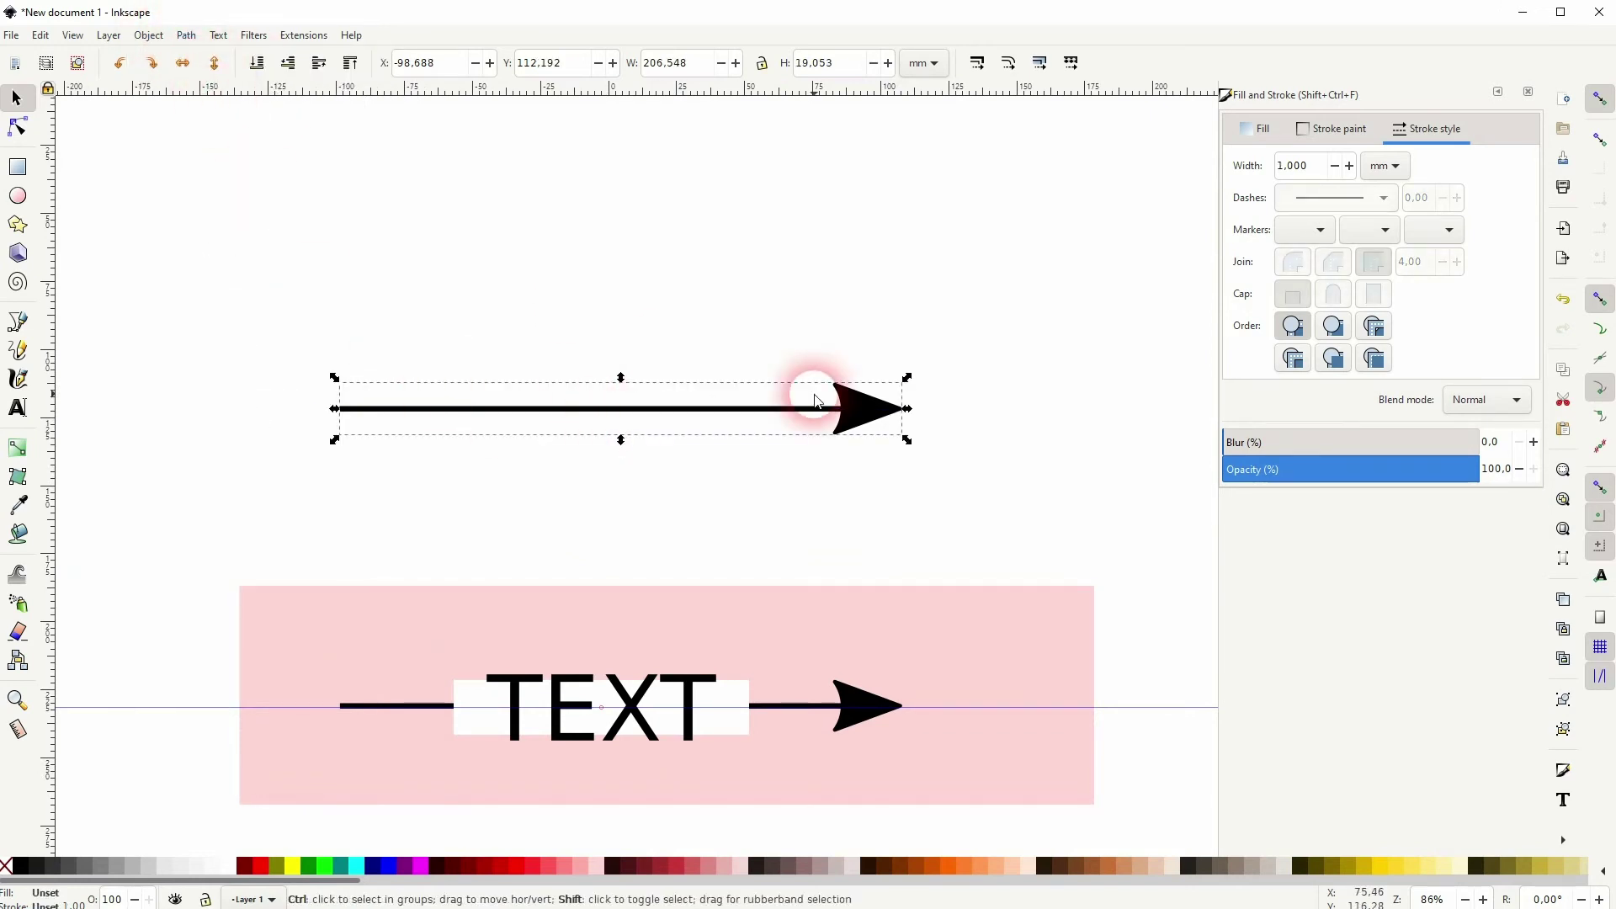
{"action": "key", "text": "ctrl+shift+g"}
{"action": "left_click", "coordinate": [1064, 458]}
{"action": "left_click_drag", "start_coordinate": [887, 422], "coordinate": [1090, 368]}
{"action": "key", "text": "ctrl+z"}
Draw a red rectangle over the middle of the upper arrow's shaft.
{"action": "left_click", "coordinate": [472, 477]}
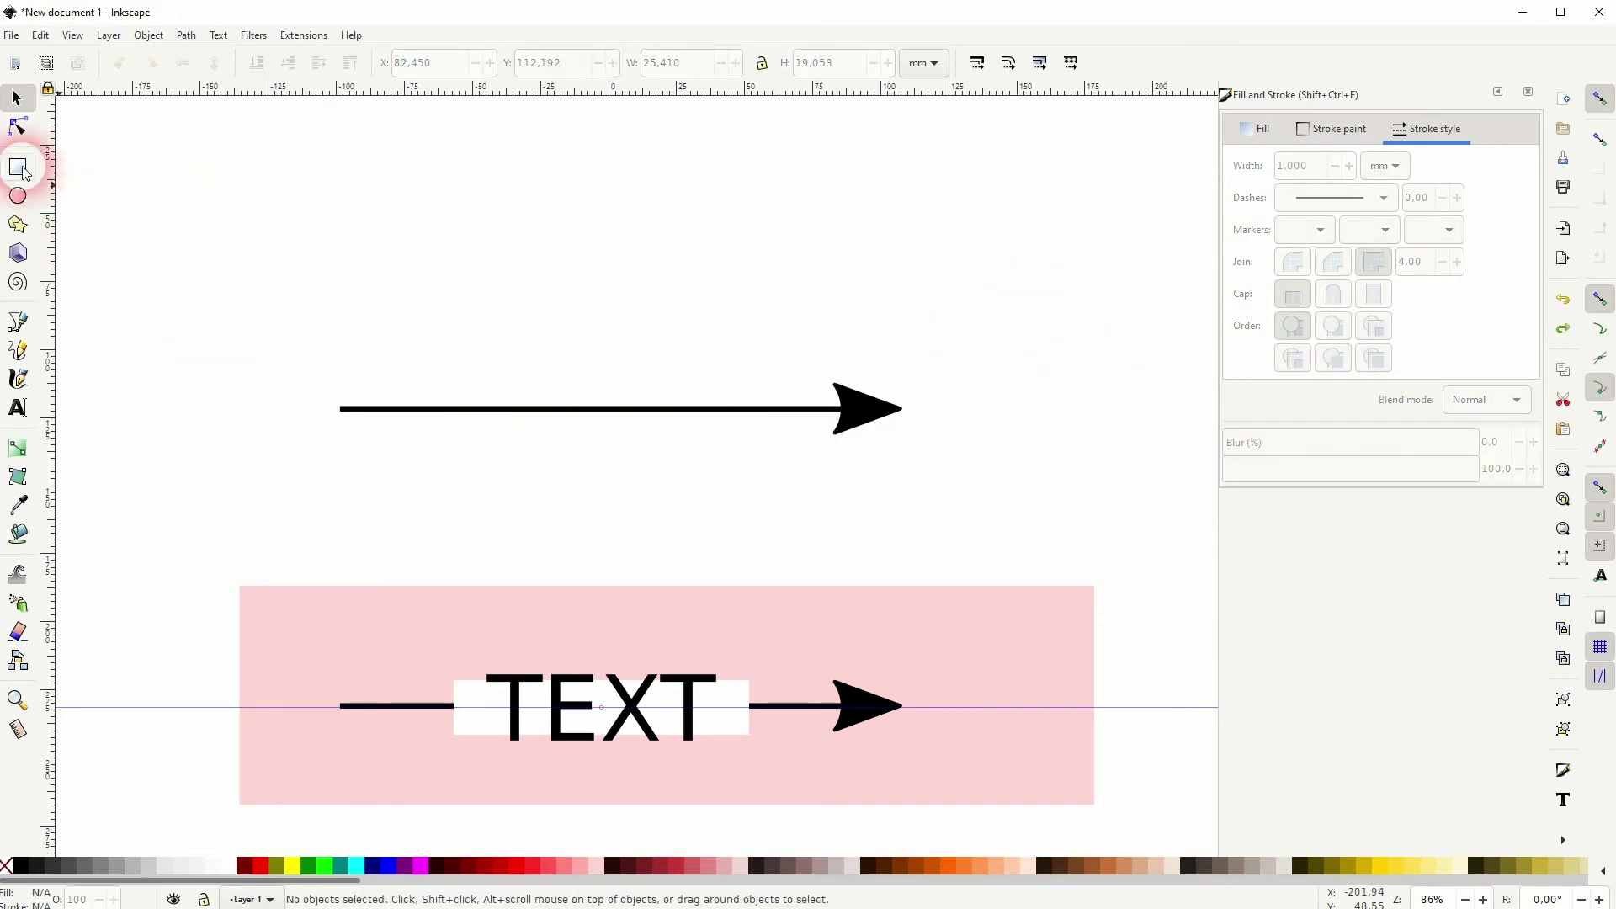
{"action": "left_click", "coordinate": [19, 168]}
{"action": "left_click_drag", "start_coordinate": [460, 370], "coordinate": [761, 443]}
{"action": "left_click", "coordinate": [17, 98]}
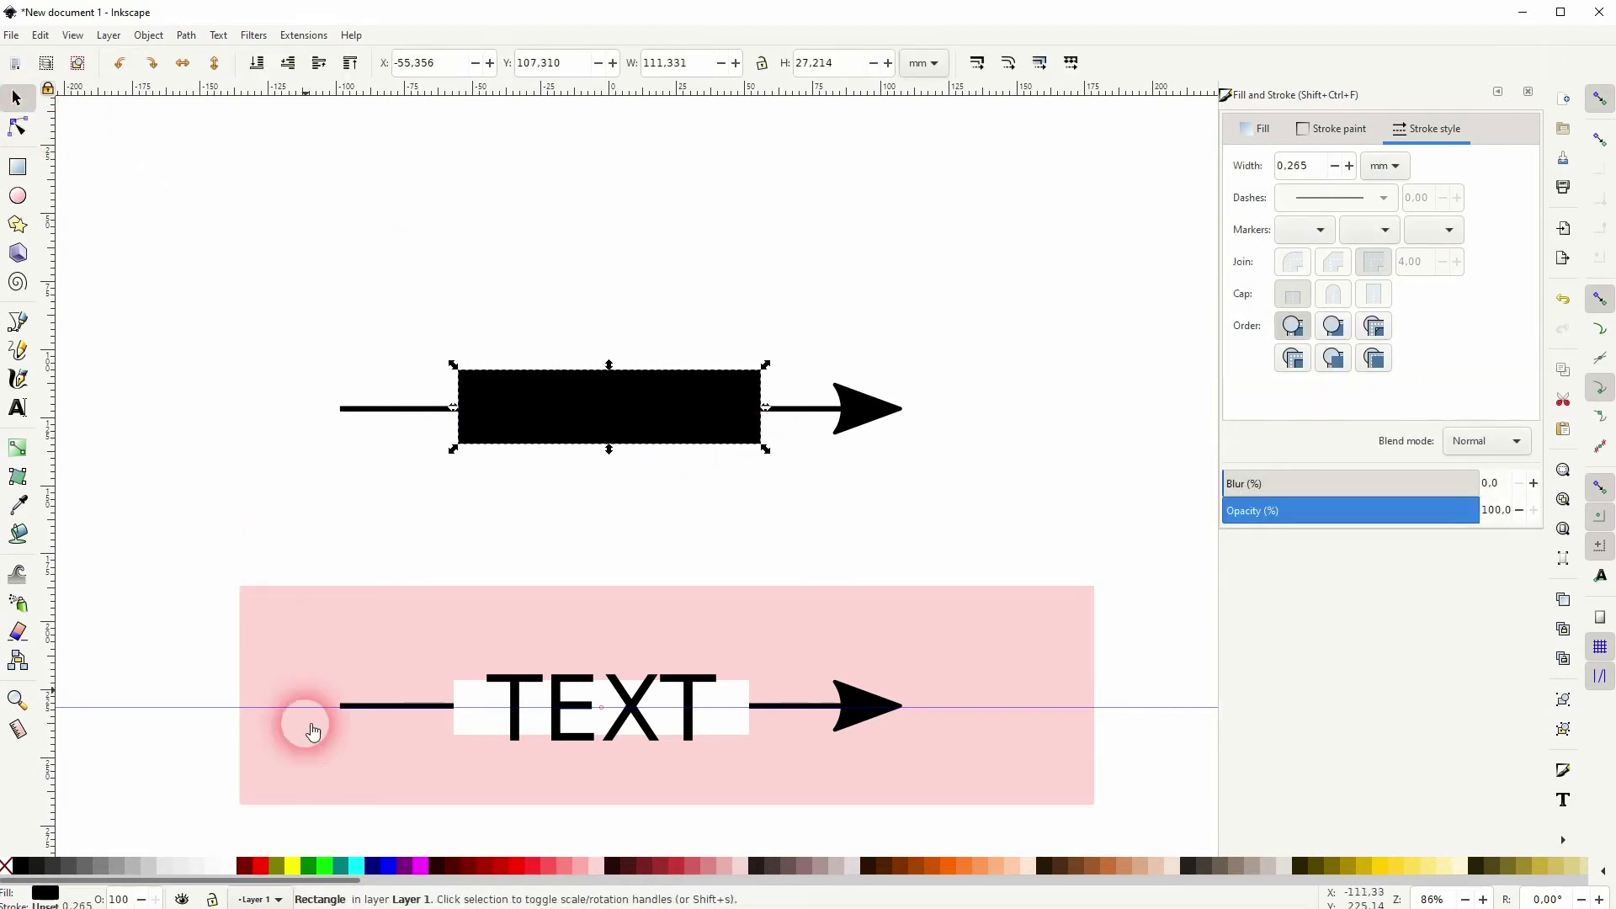
{"action": "left_click", "coordinate": [260, 866]}
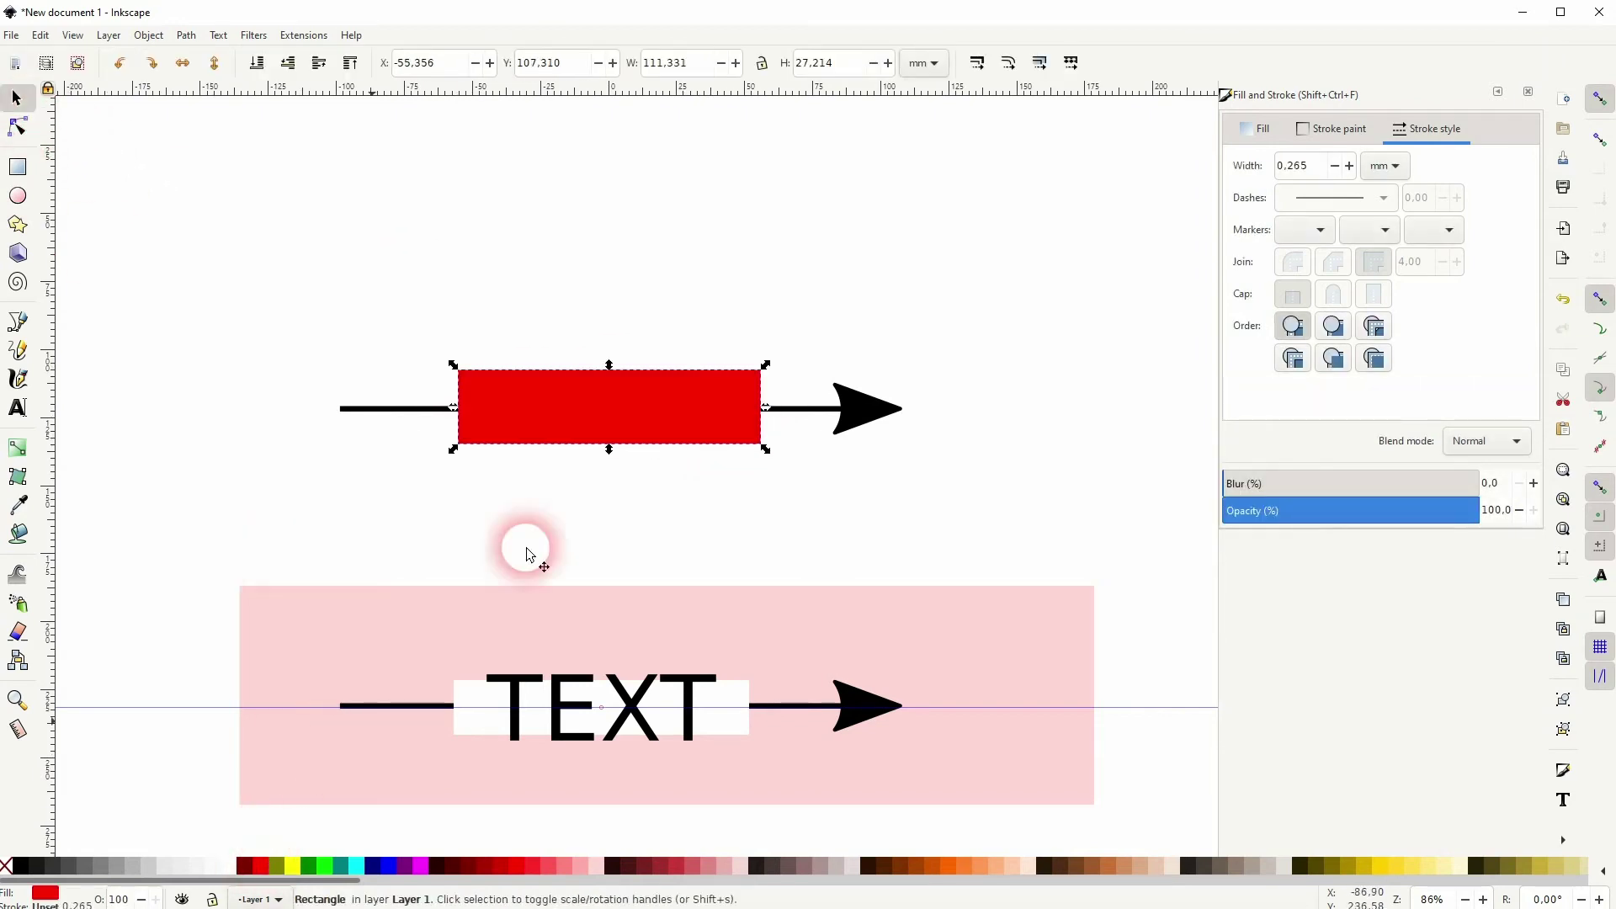
Subtract the red rectangle from the arrow with Path > Difference.
{"action": "left_click", "coordinate": [400, 416], "text": "shift"}
{"action": "left_click_drag", "start_coordinate": [604, 392], "coordinate": [429, 273]}
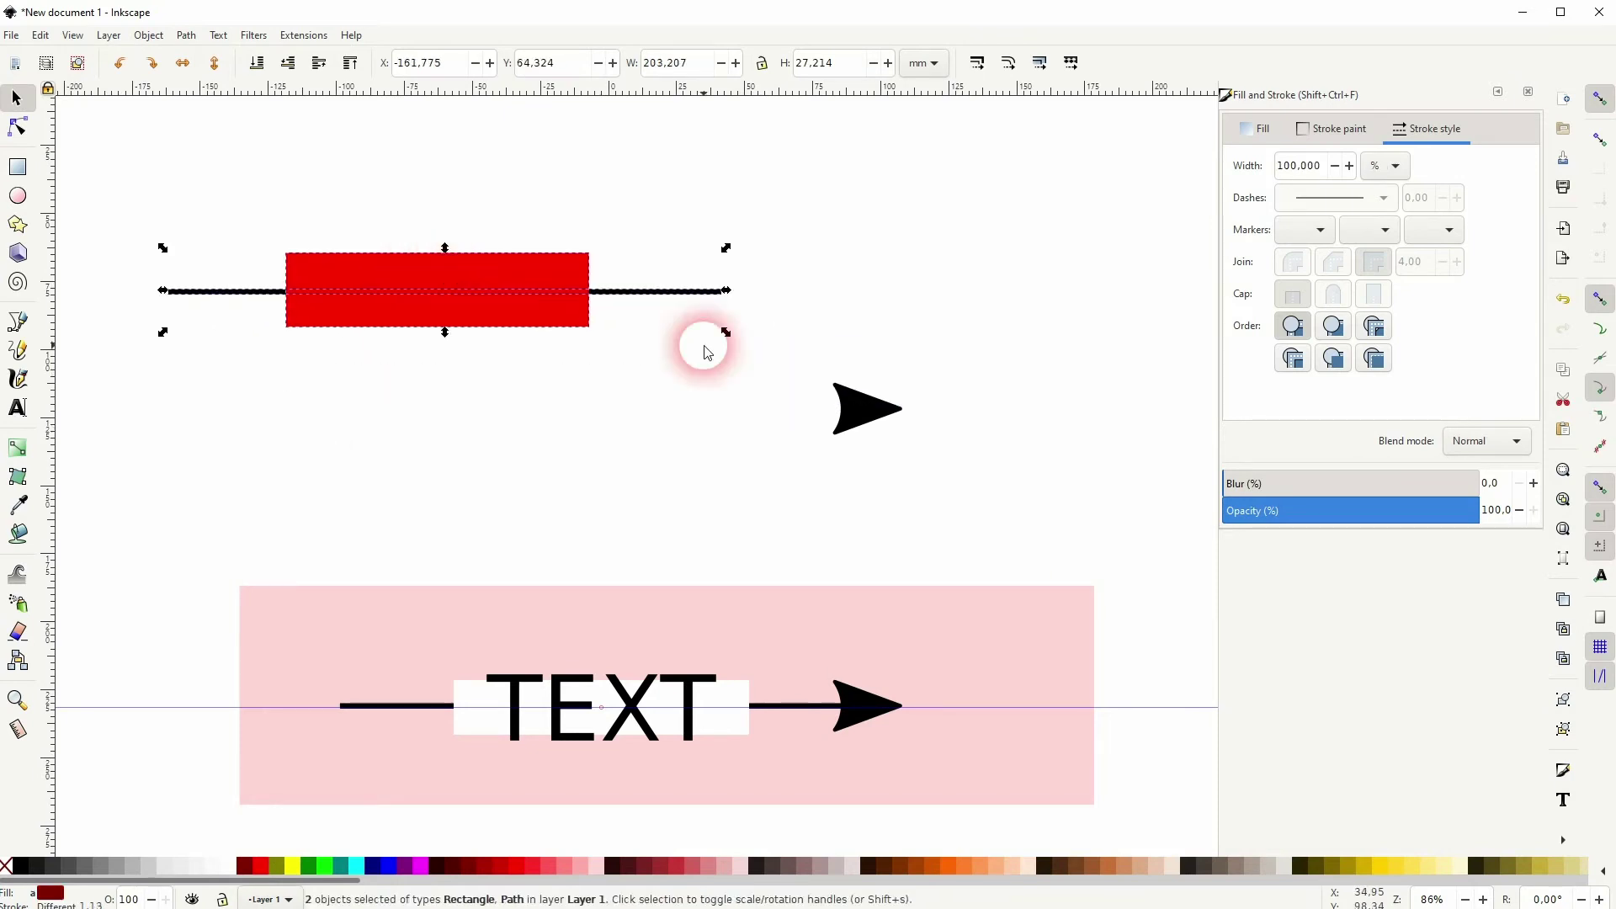
{"action": "key", "text": "ctrl+z"}
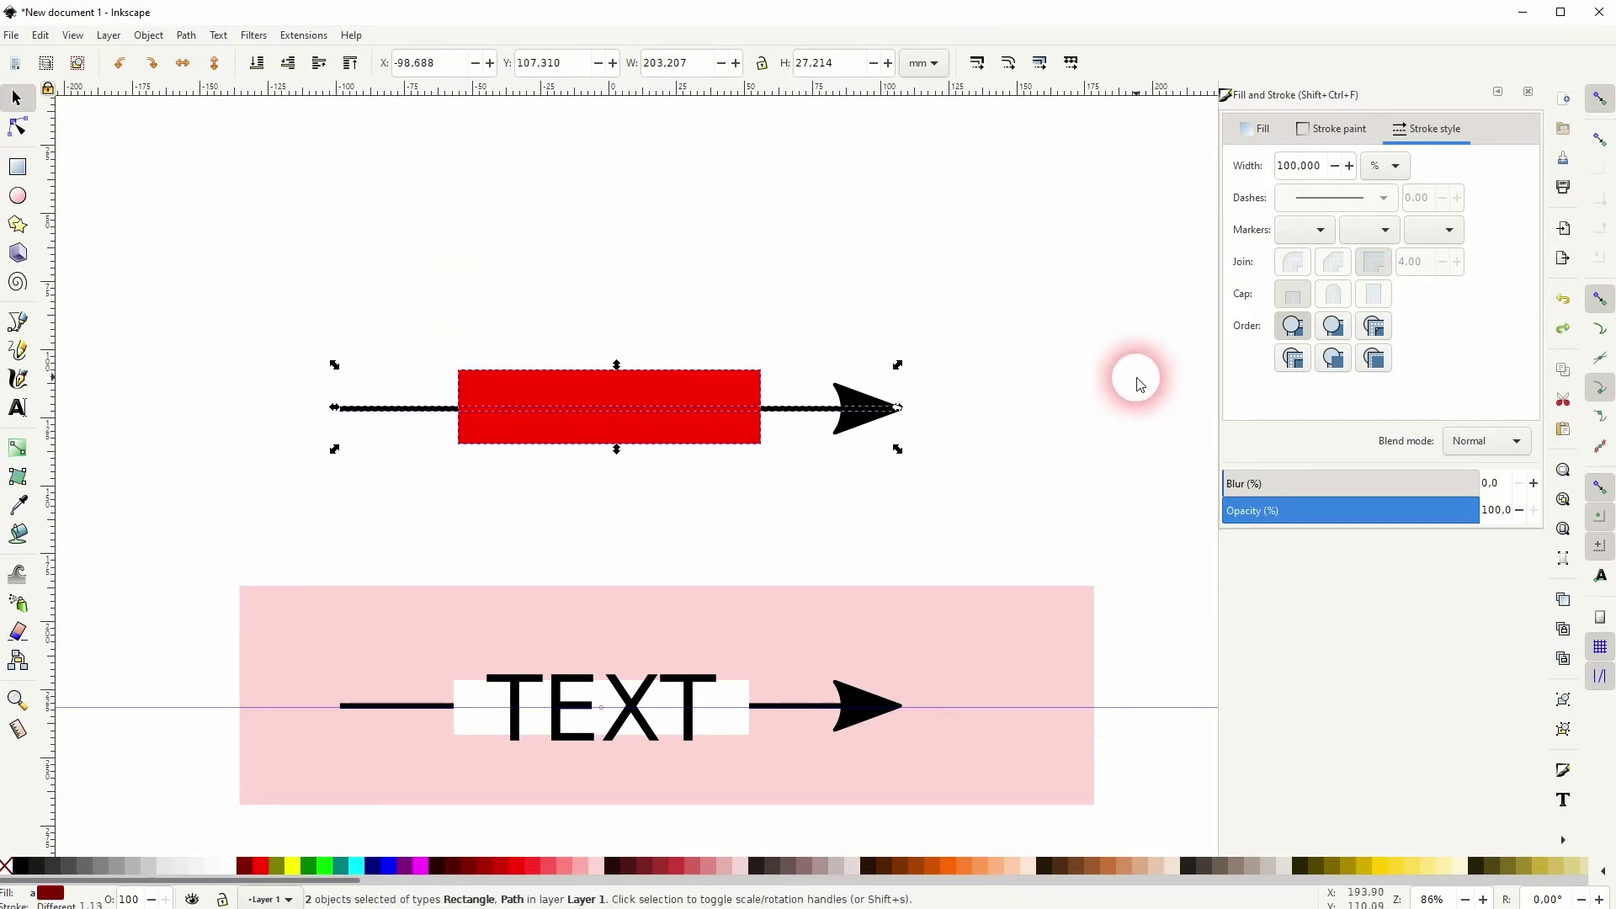
{"action": "left_click", "coordinate": [187, 38]}
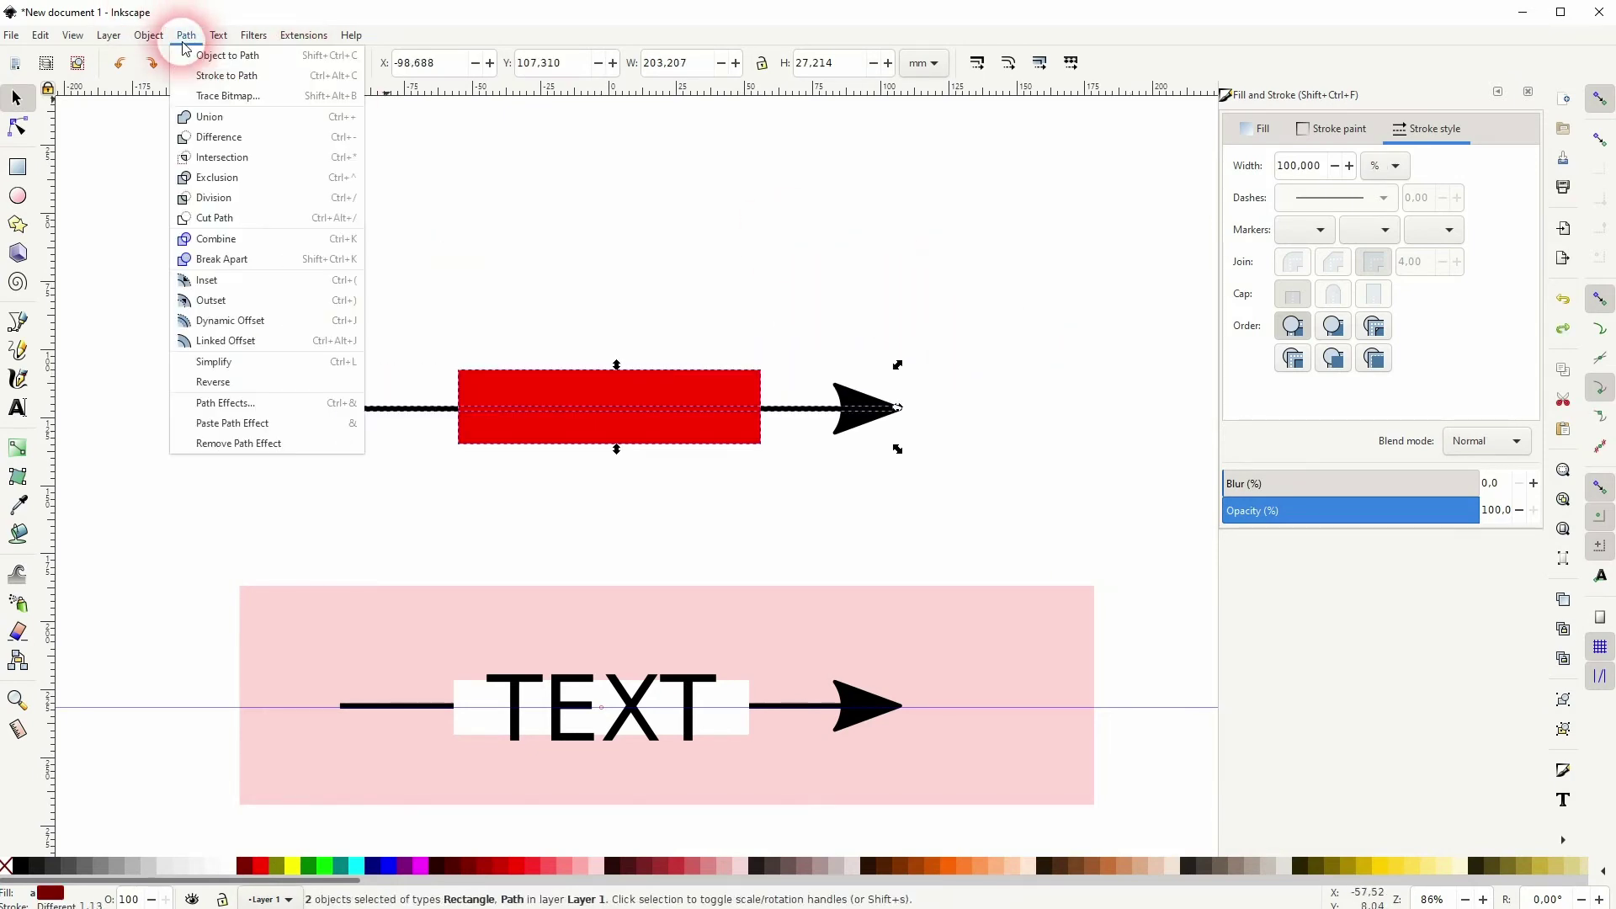
{"action": "left_click", "coordinate": [220, 137]}
Add the word TEXT and scale it to 85.218 mm wide inside the upper arrow's gap.
{"action": "left_click", "coordinate": [613, 511]}
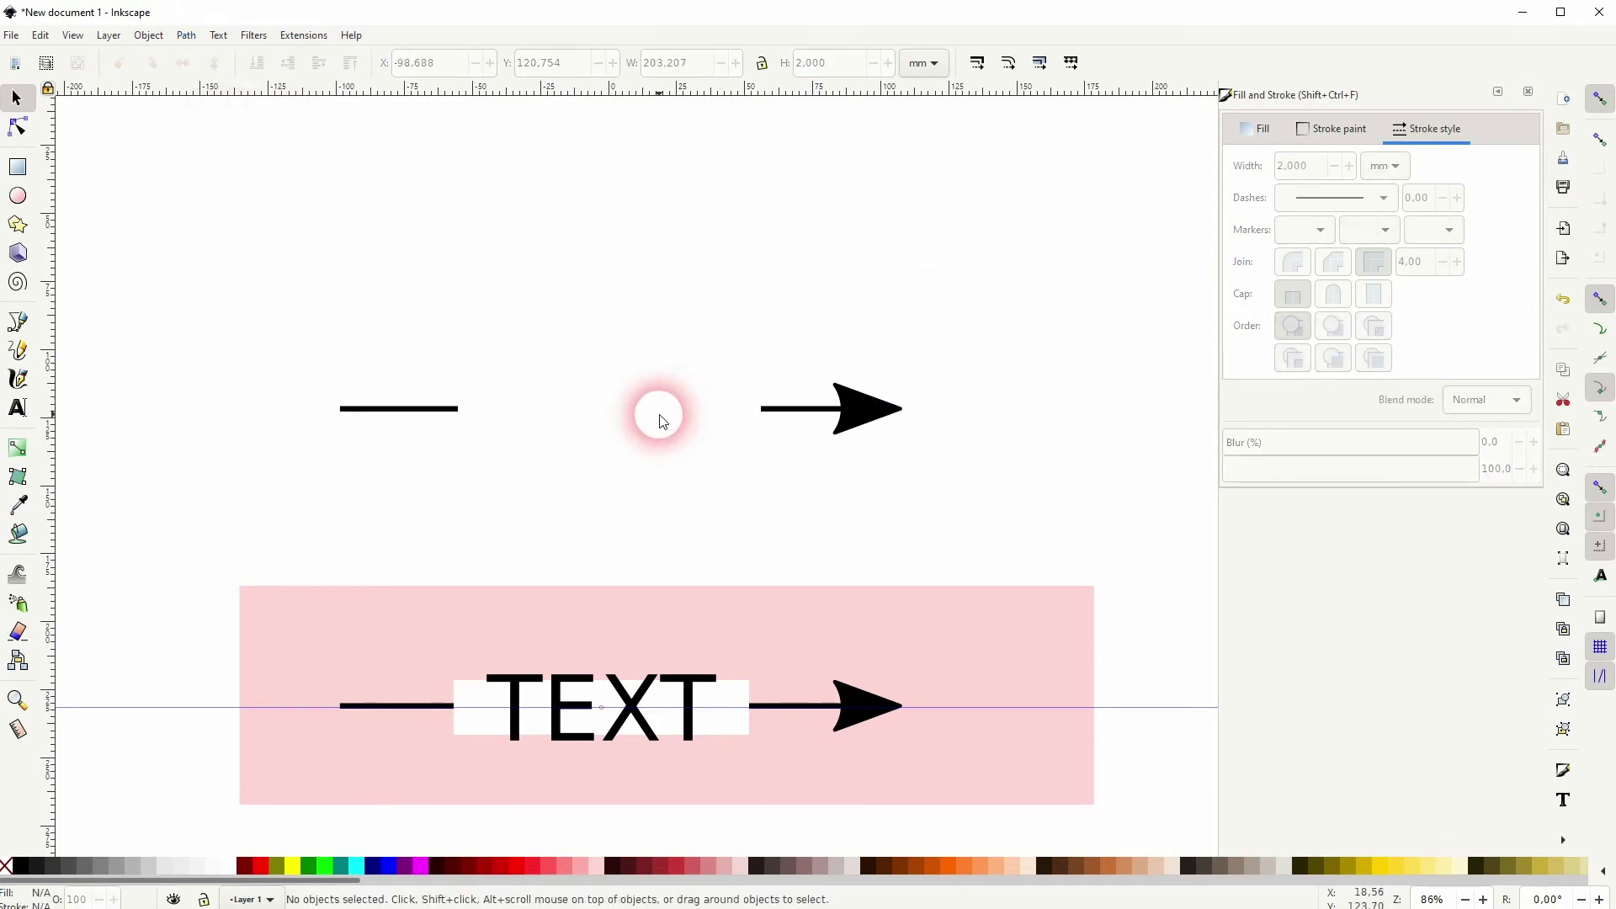
{"action": "left_click", "coordinate": [18, 410]}
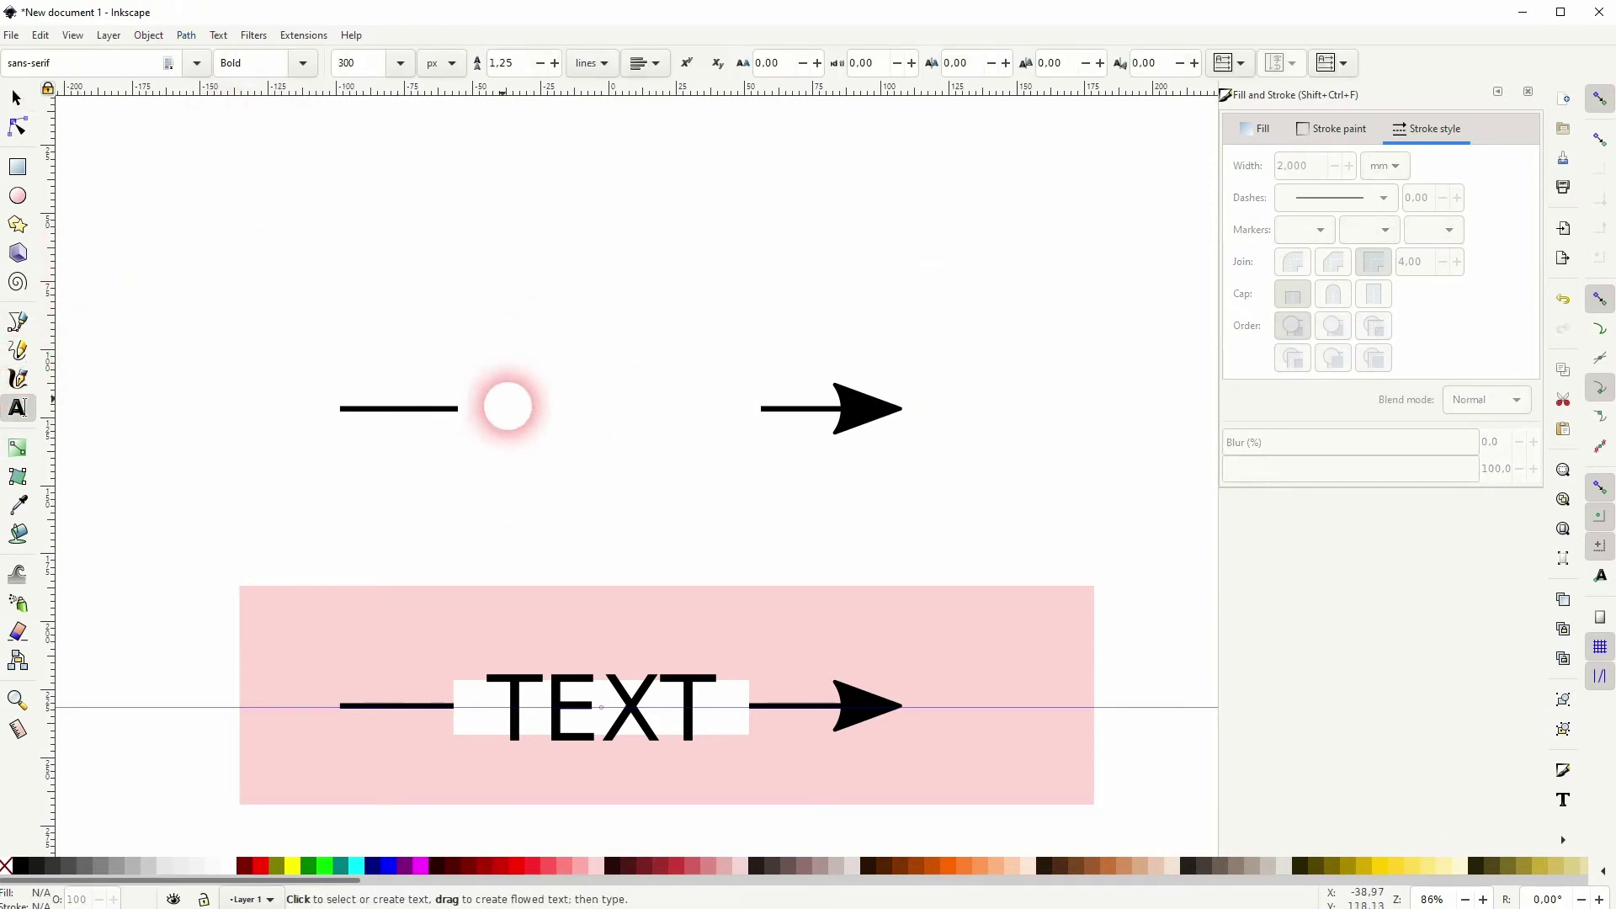
{"action": "type", "text": "TEXT"}
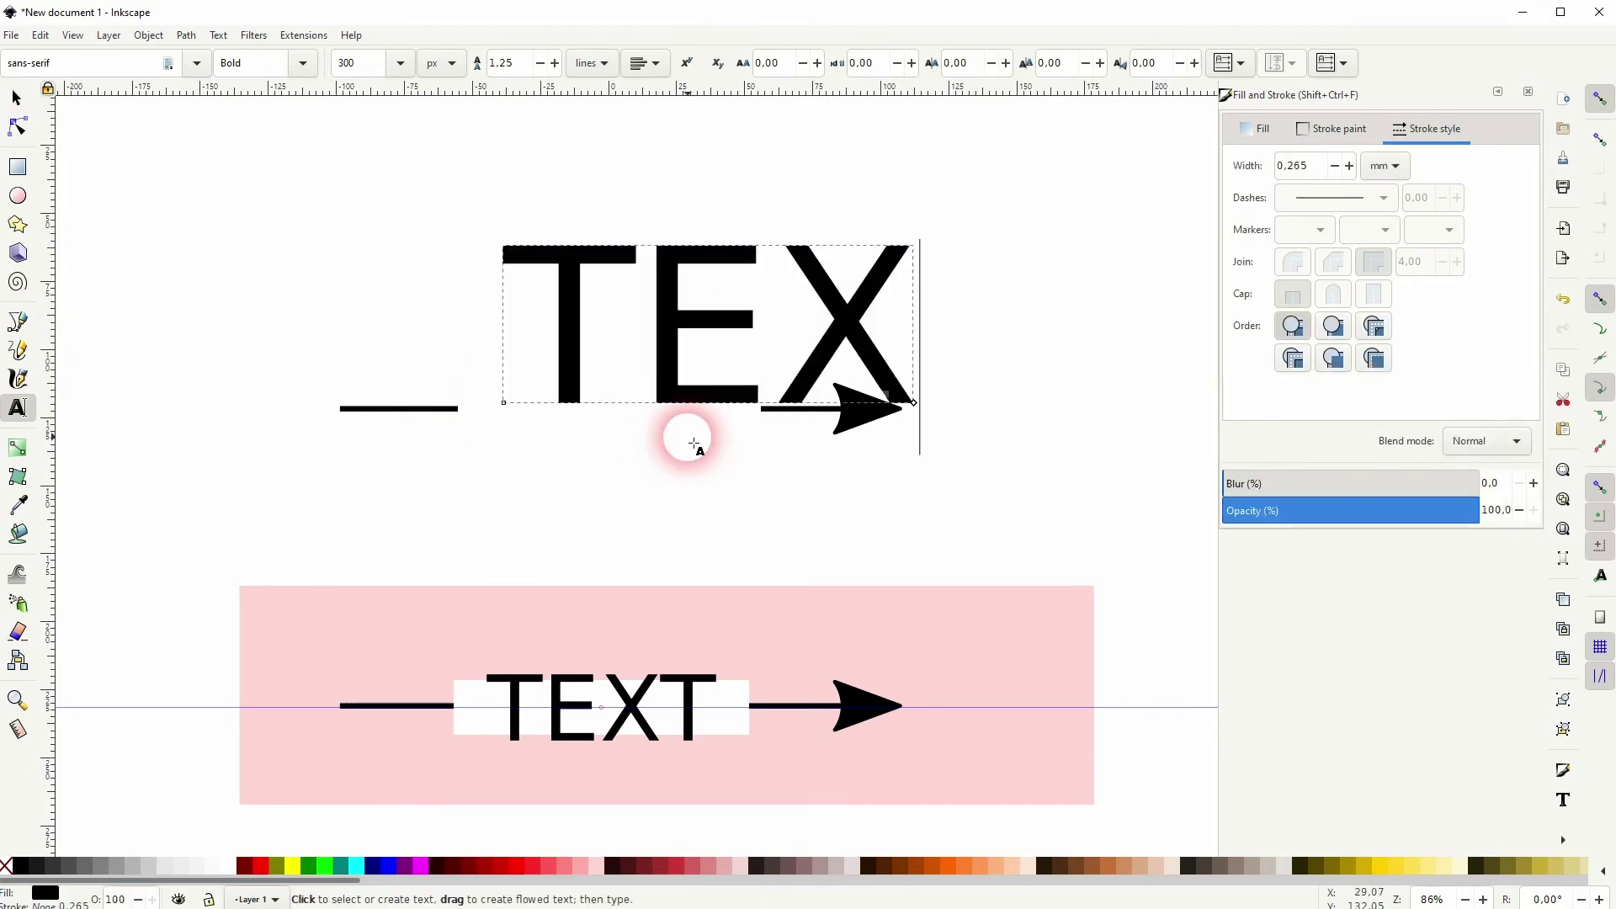
{"action": "left_click", "coordinate": [25, 108]}
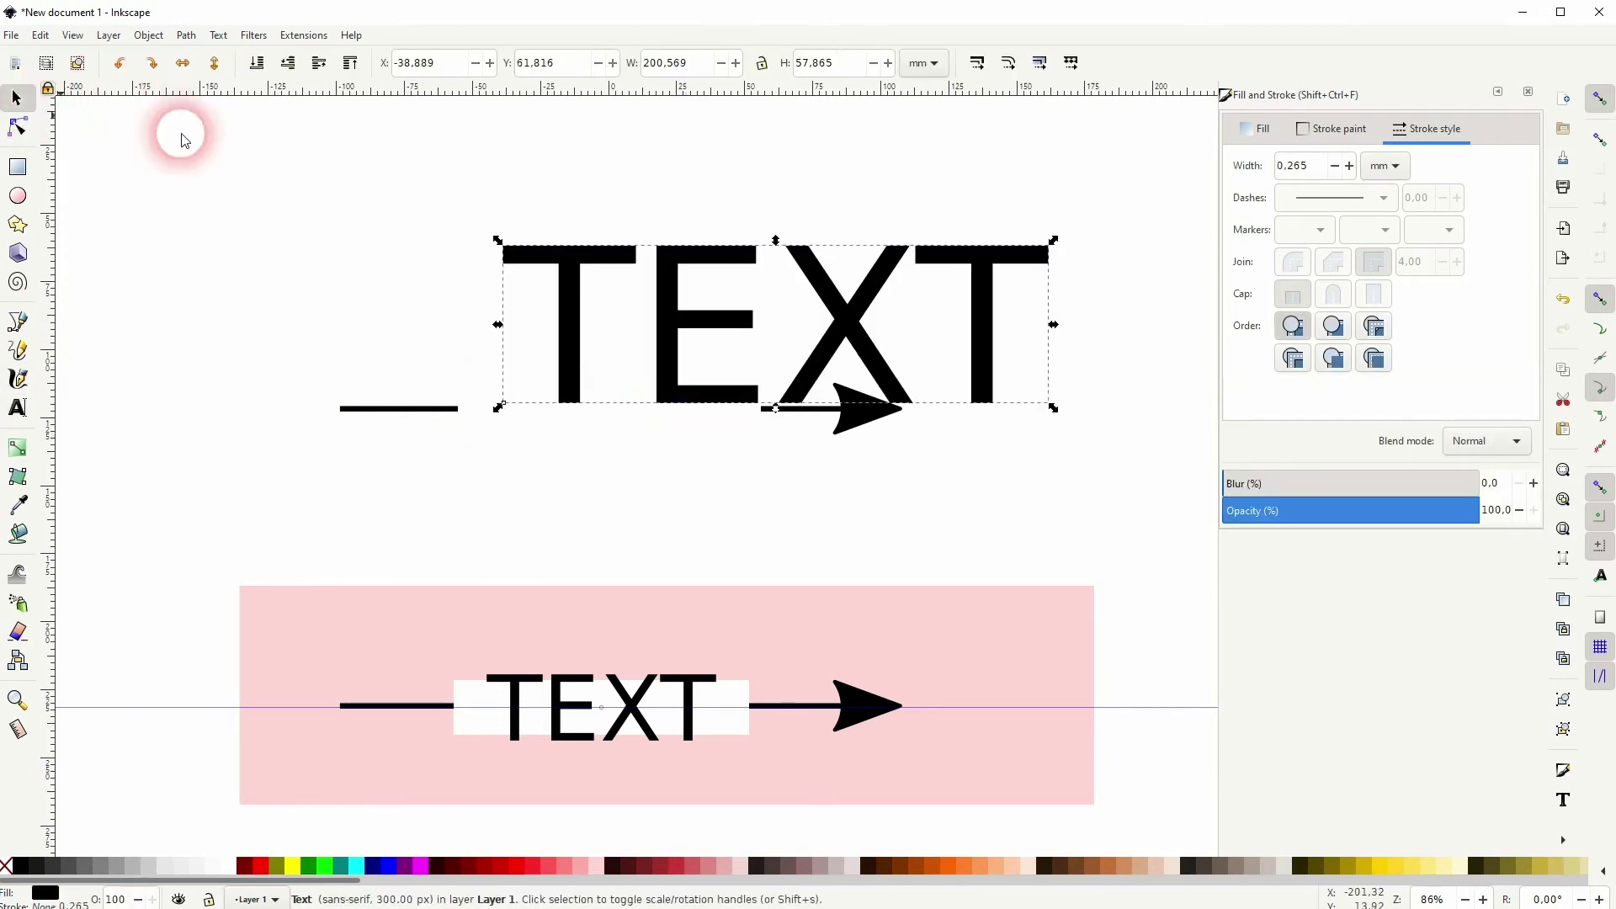
{"action": "left_click_drag", "start_coordinate": [1047, 319], "coordinate": [801, 314]}
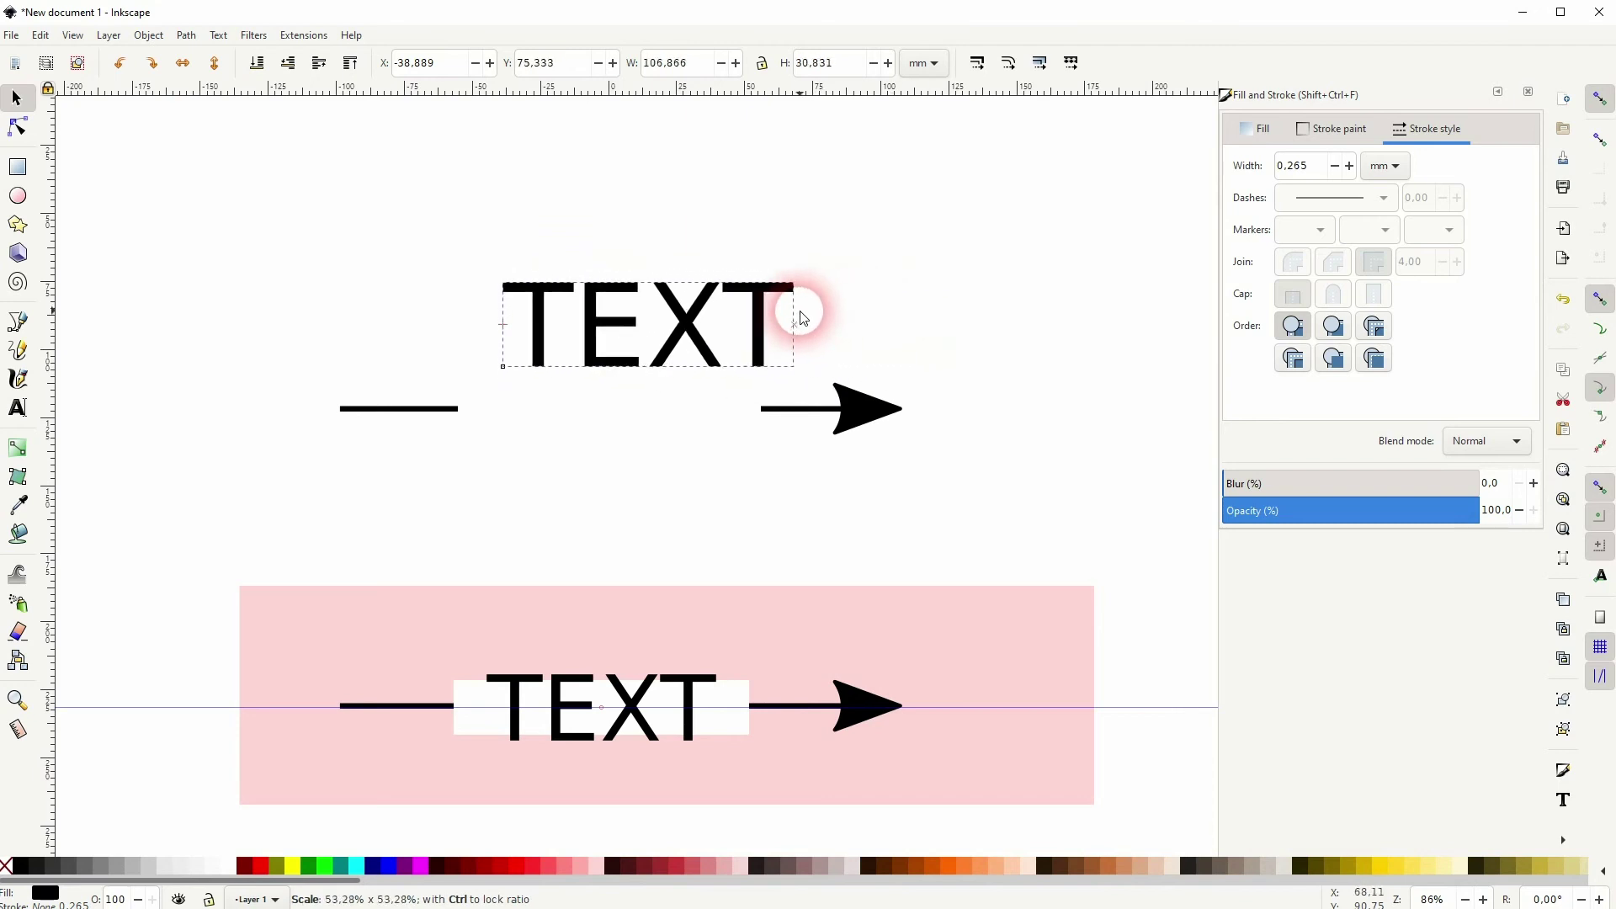
{"action": "left_click_drag", "start_coordinate": [680, 326], "coordinate": [649, 406]}
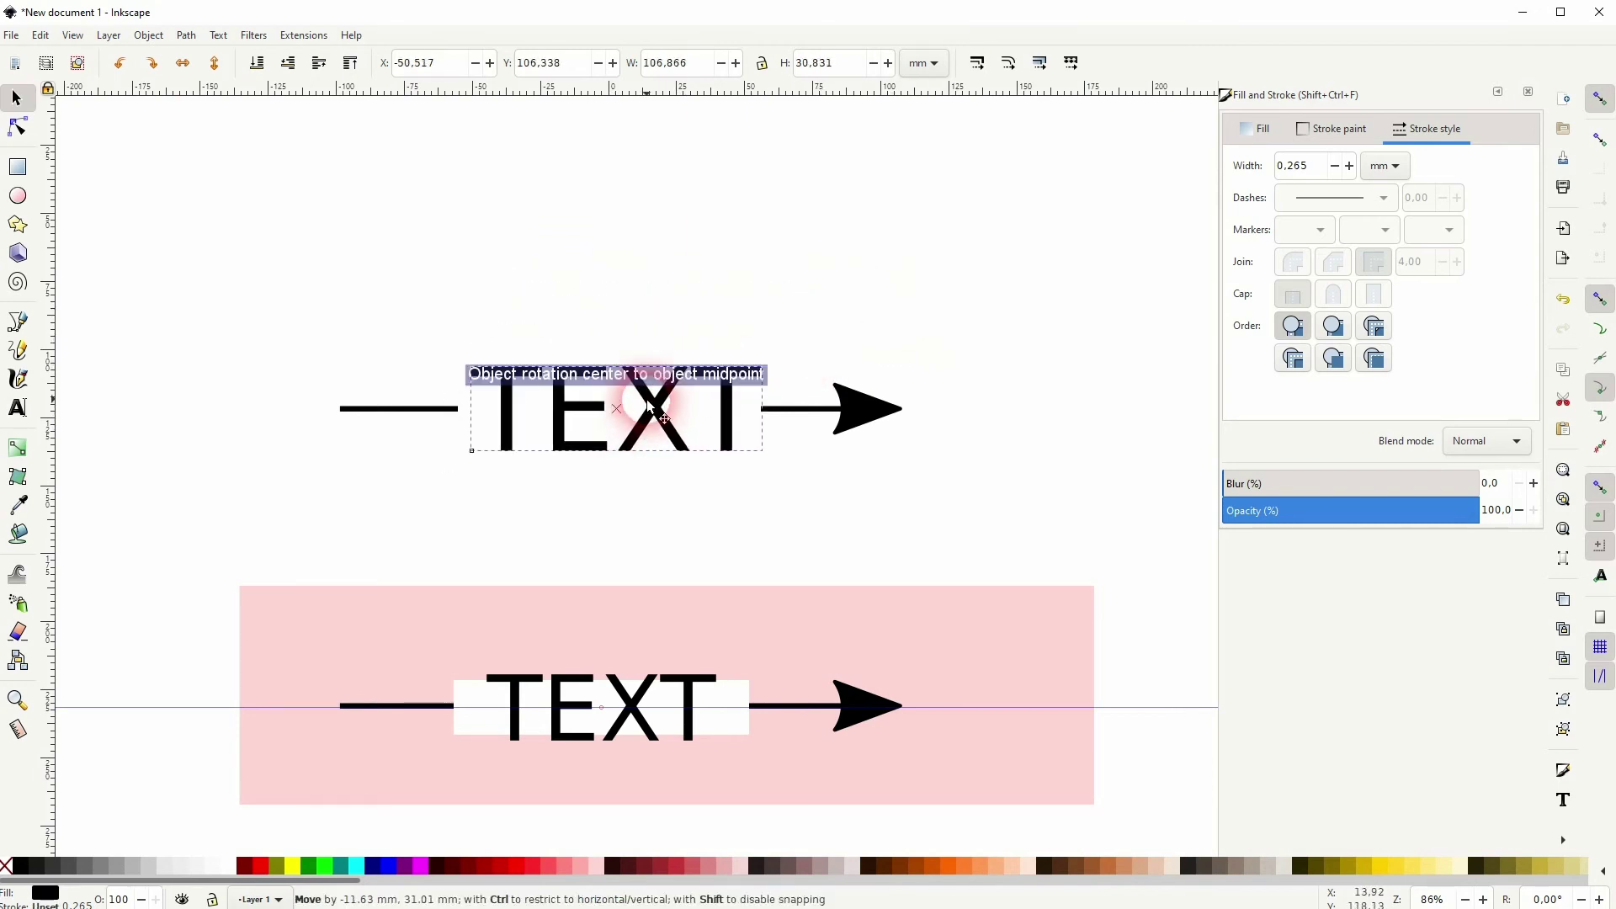
{"action": "mouse_move", "coordinate": [766, 410]}
{"action": "left_mouse_down"}
{"action": "mouse_move", "coordinate": [729, 415]}
{"action": "mouse_move", "coordinate": [741, 421]}
{"action": "left_mouse_up"}
Add a horizontal guide through the arrow's middle and select the arrow with its text.
{"action": "left_click", "coordinate": [794, 451]}
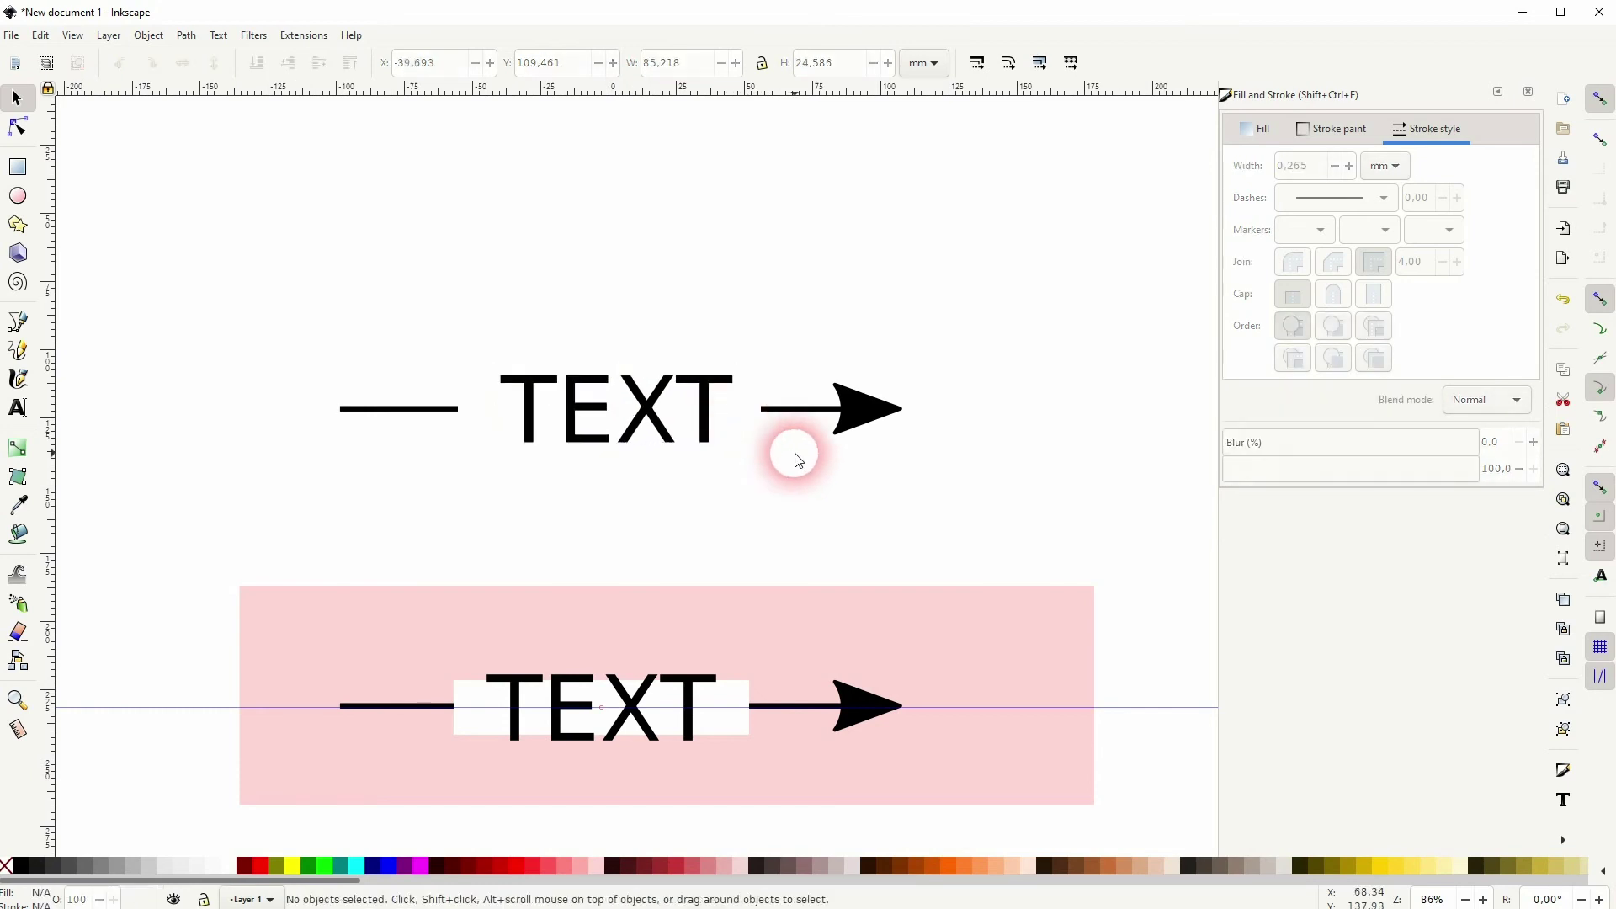
{"action": "left_click_drag", "start_coordinate": [567, 87], "coordinate": [625, 411]}
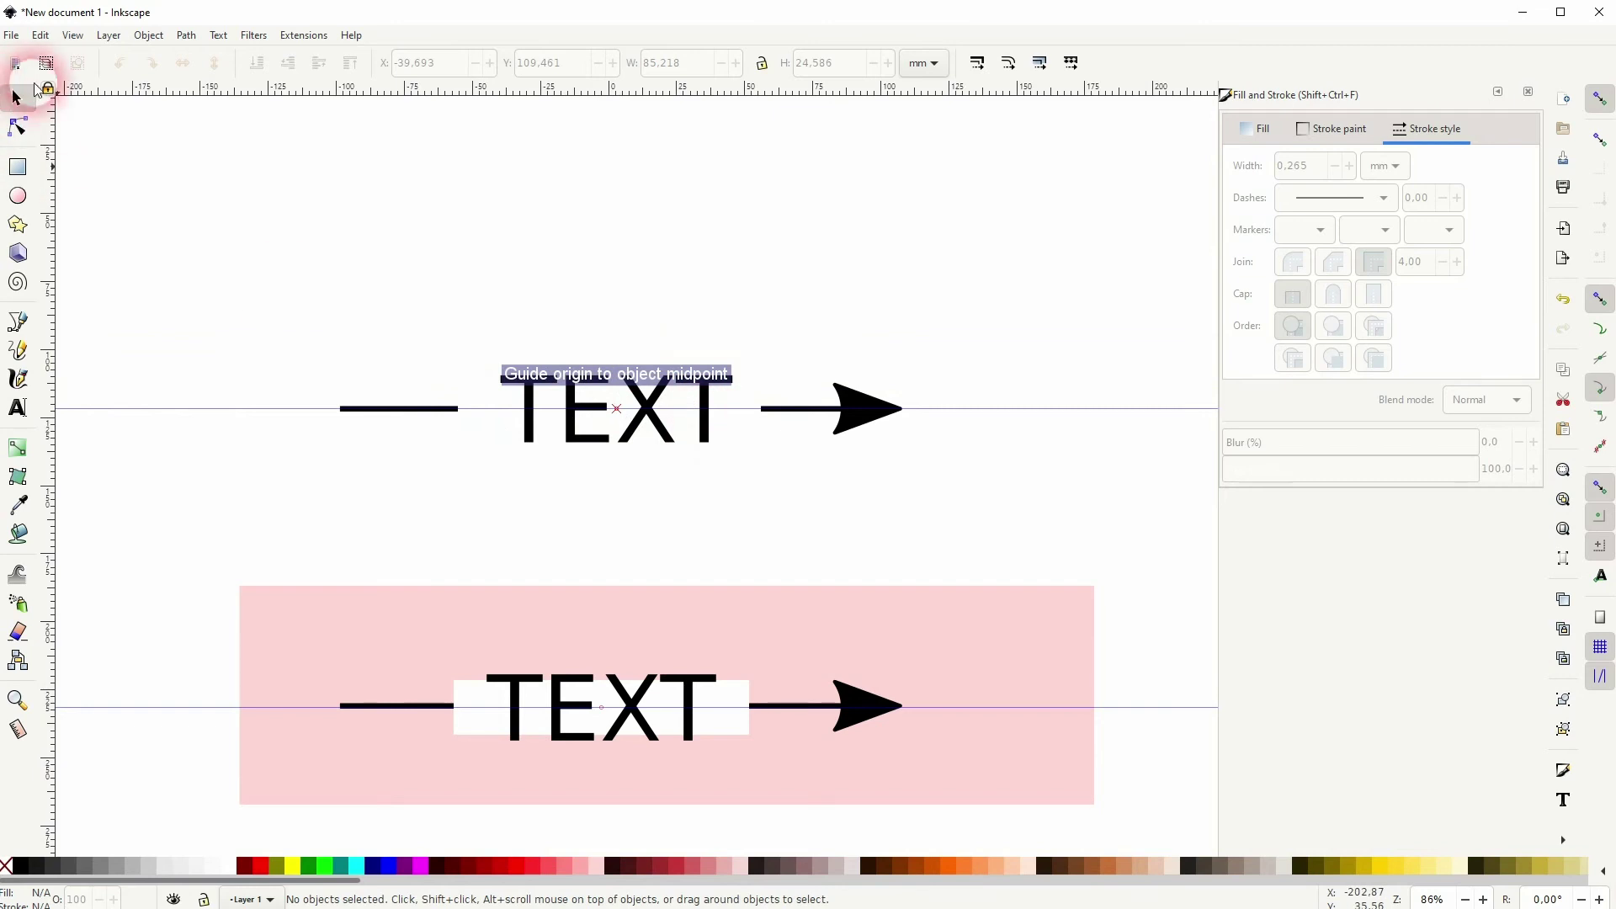
{"action": "left_click_drag", "start_coordinate": [215, 500], "coordinate": [1048, 278]}
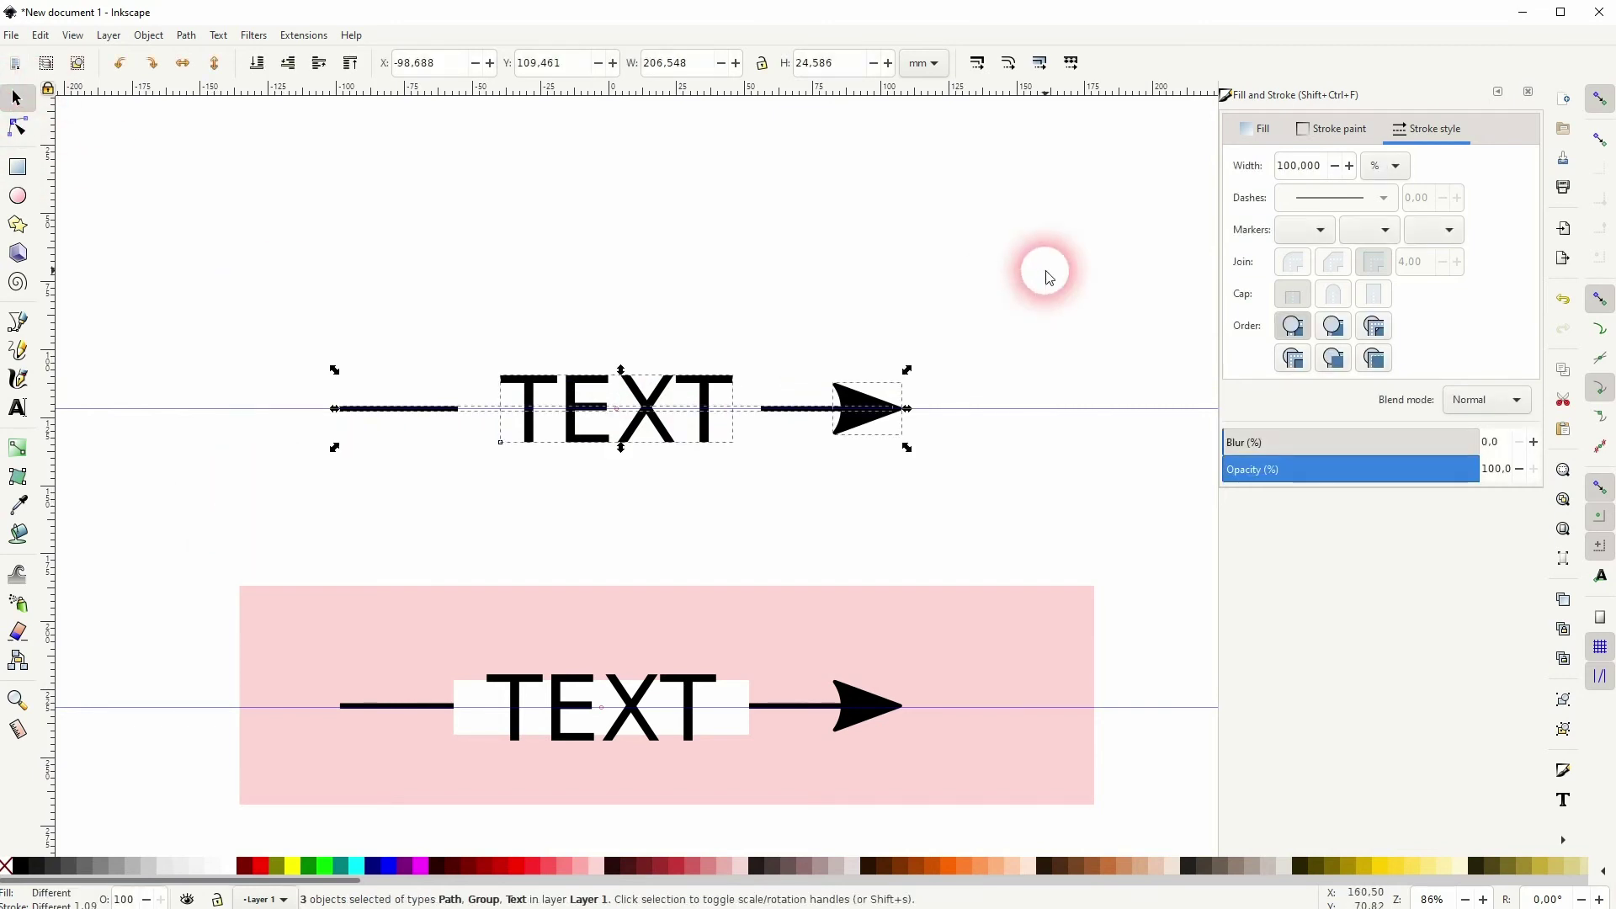
Centre a copy of the pink rectangle on the upper guide and lower it behind the arrow.
{"action": "left_click", "coordinate": [1043, 271]}
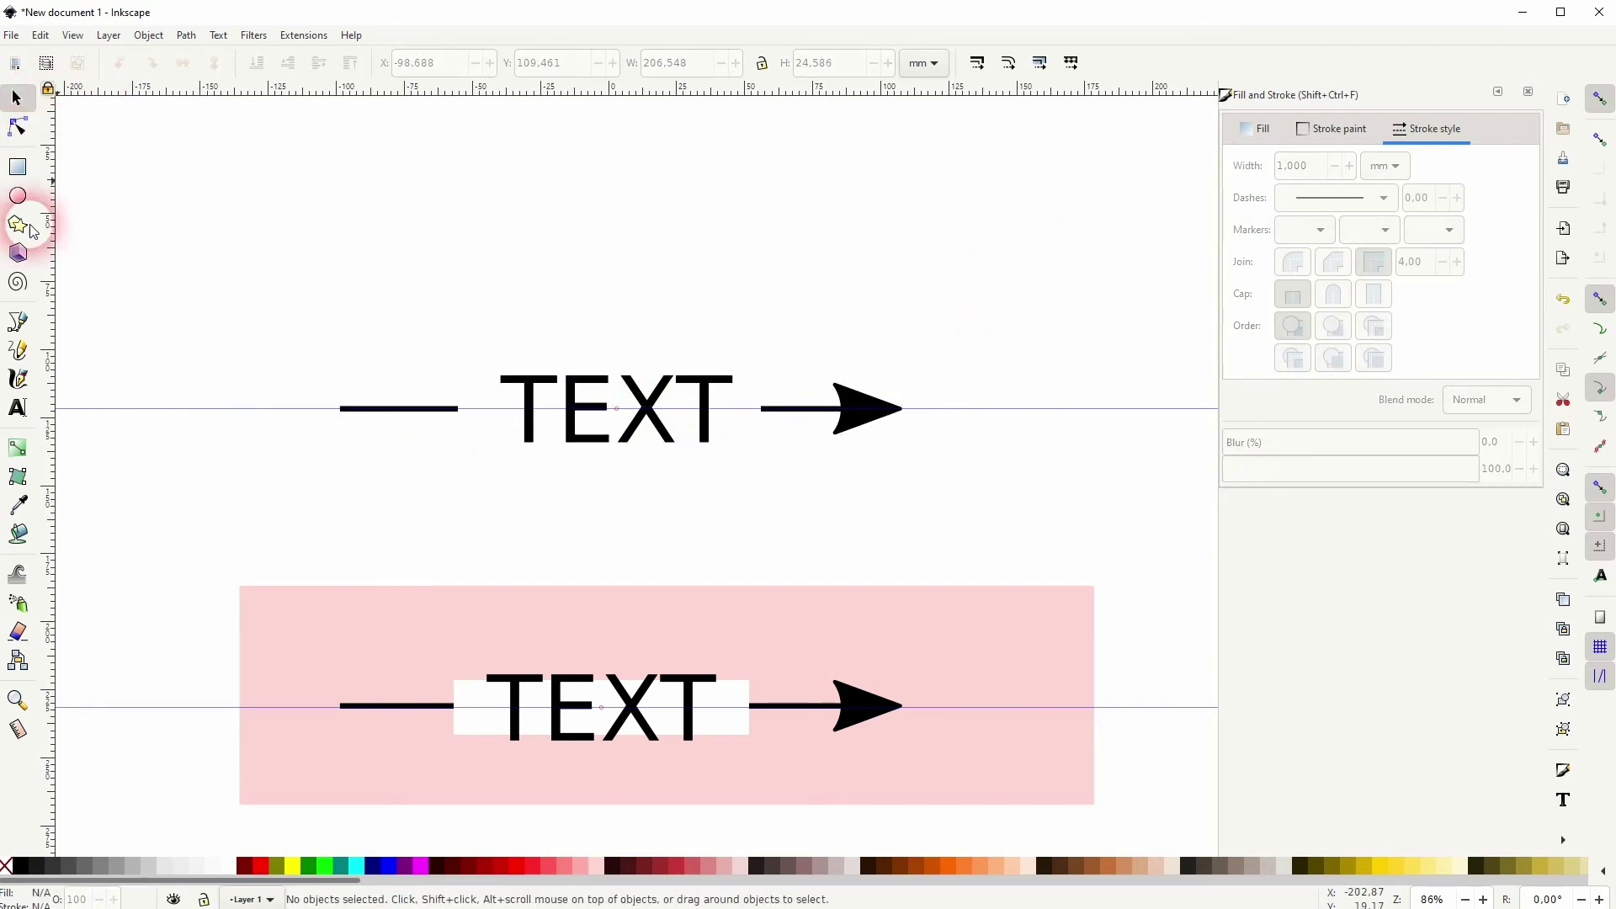
{"action": "left_click", "coordinate": [322, 646]}
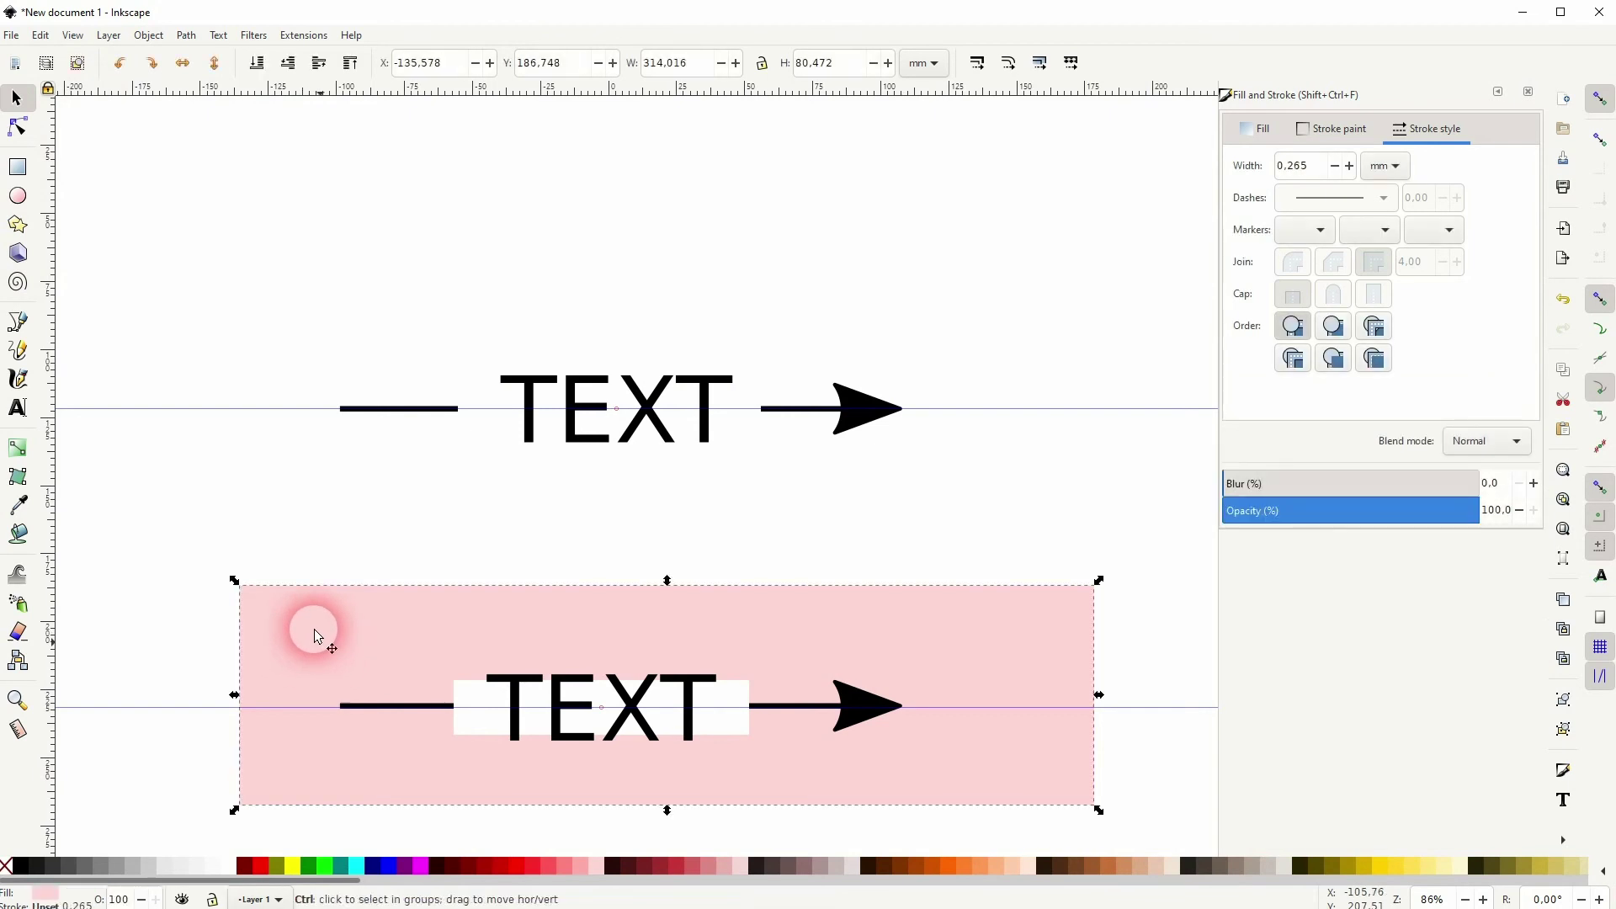
{"action": "left_click_drag", "start_coordinate": [316, 637], "coordinate": [320, 351]}
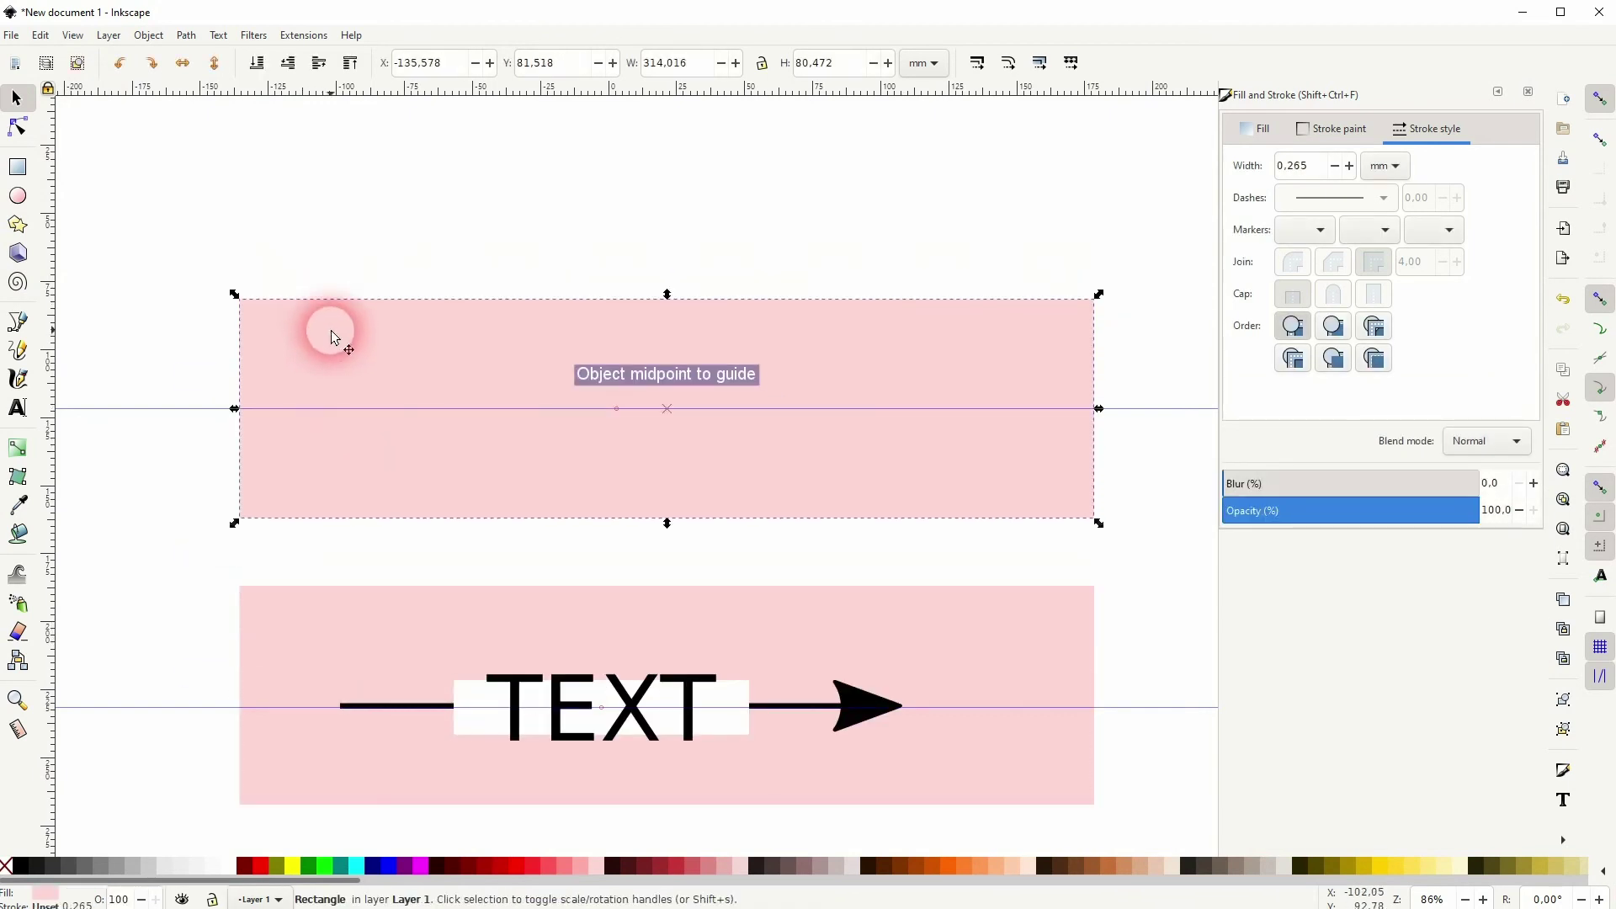
{"action": "left_click", "coordinate": [257, 62]}
{"action": "left_click", "coordinate": [695, 261]}
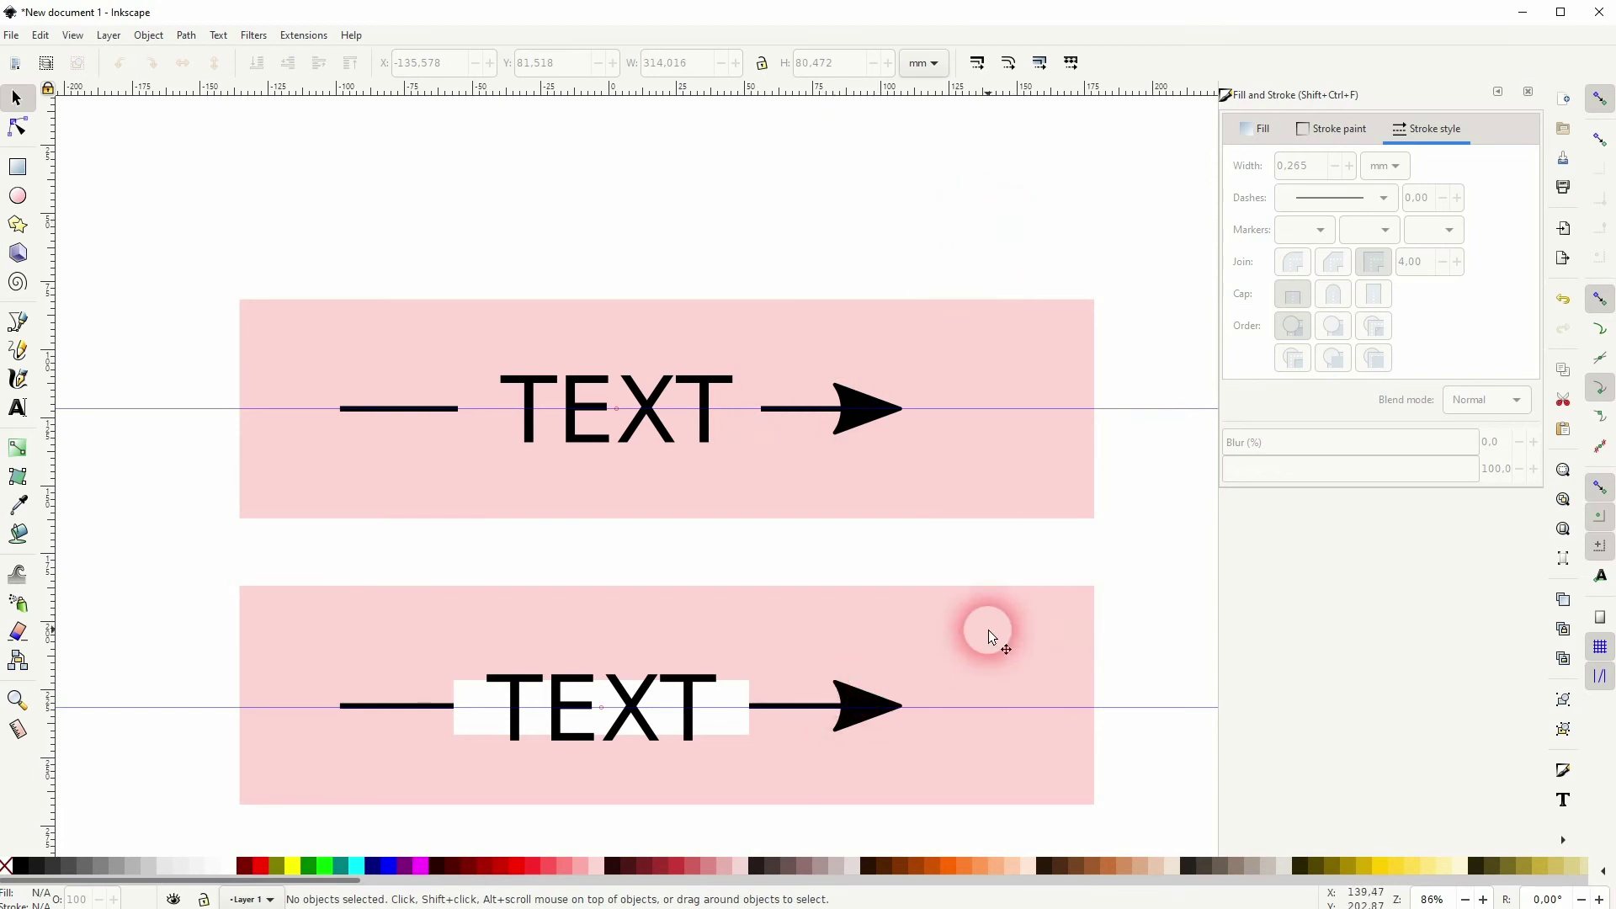
Place an arrow copy above the pink backgrounds, ungroup it, and relabel it 'TEXT 2'.
{"action": "left_click", "coordinate": [859, 425]}
{"action": "left_click_drag", "start_coordinate": [684, 415], "coordinate": [683, 208]}
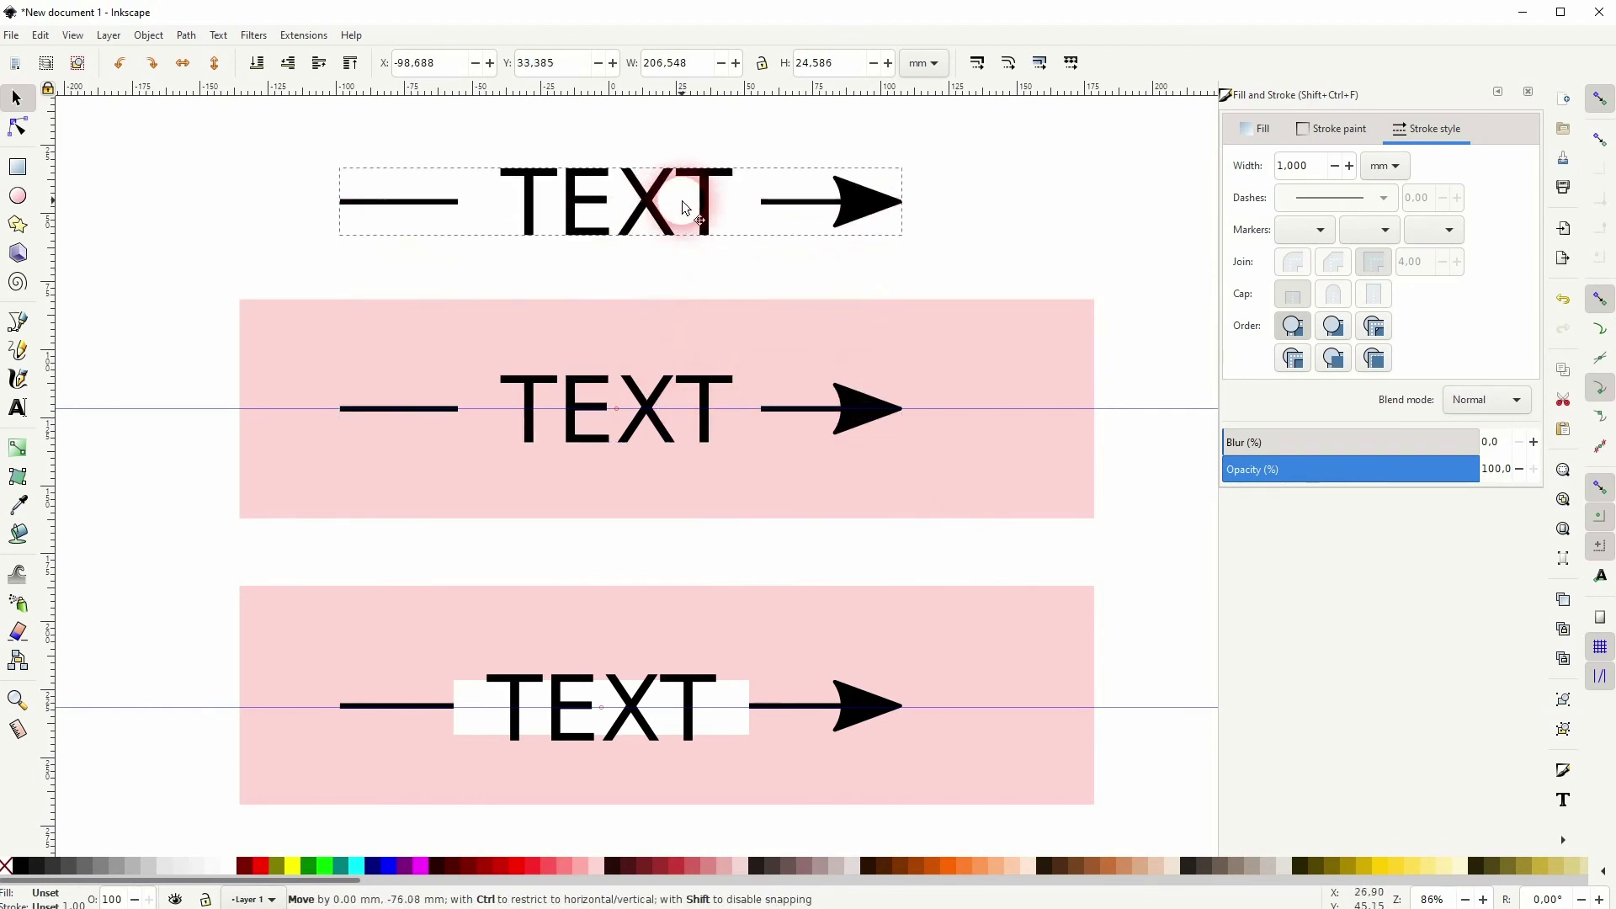
{"action": "left_click", "coordinate": [1044, 229]}
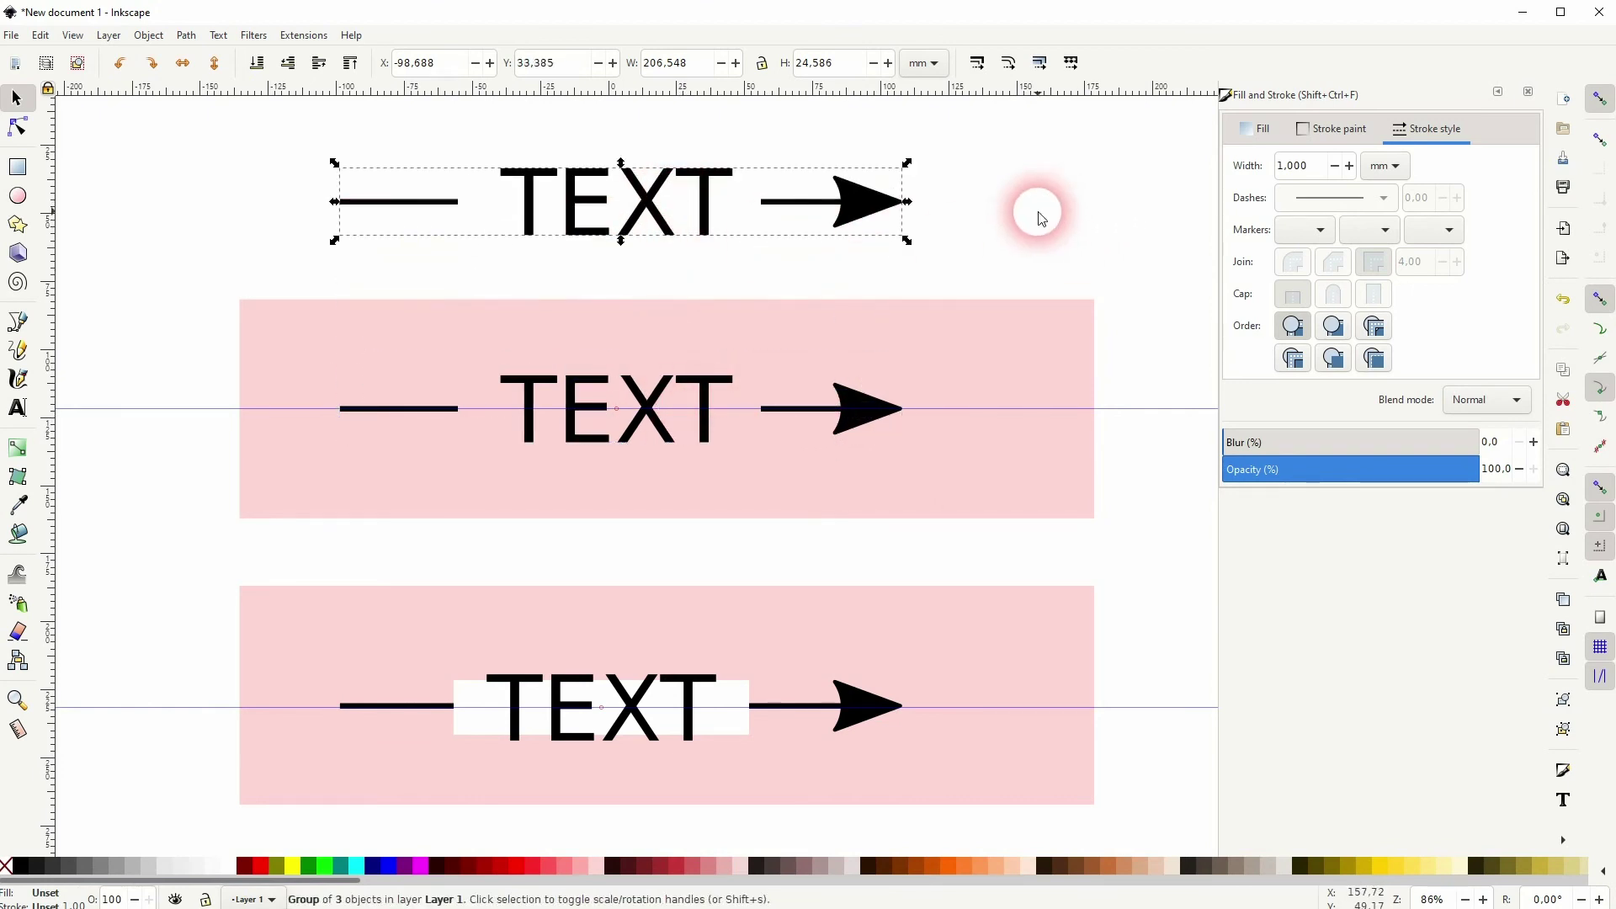
{"action": "key", "text": "ctrl+shift+g"}
{"action": "double_click", "coordinate": [678, 174]}
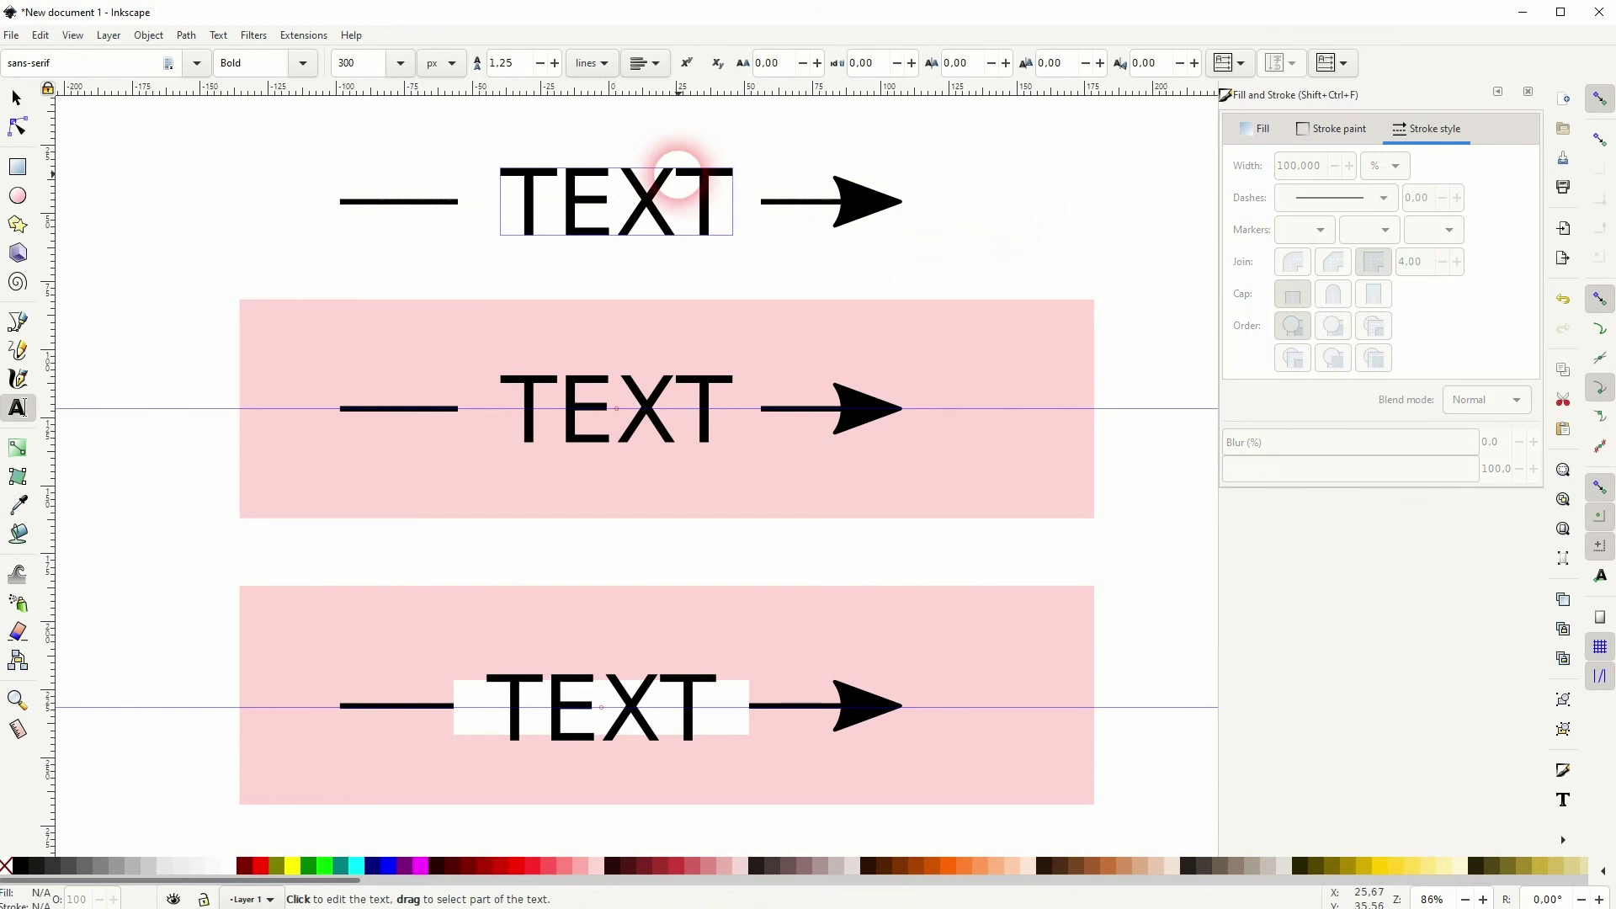
{"action": "left_click", "coordinate": [724, 204]}
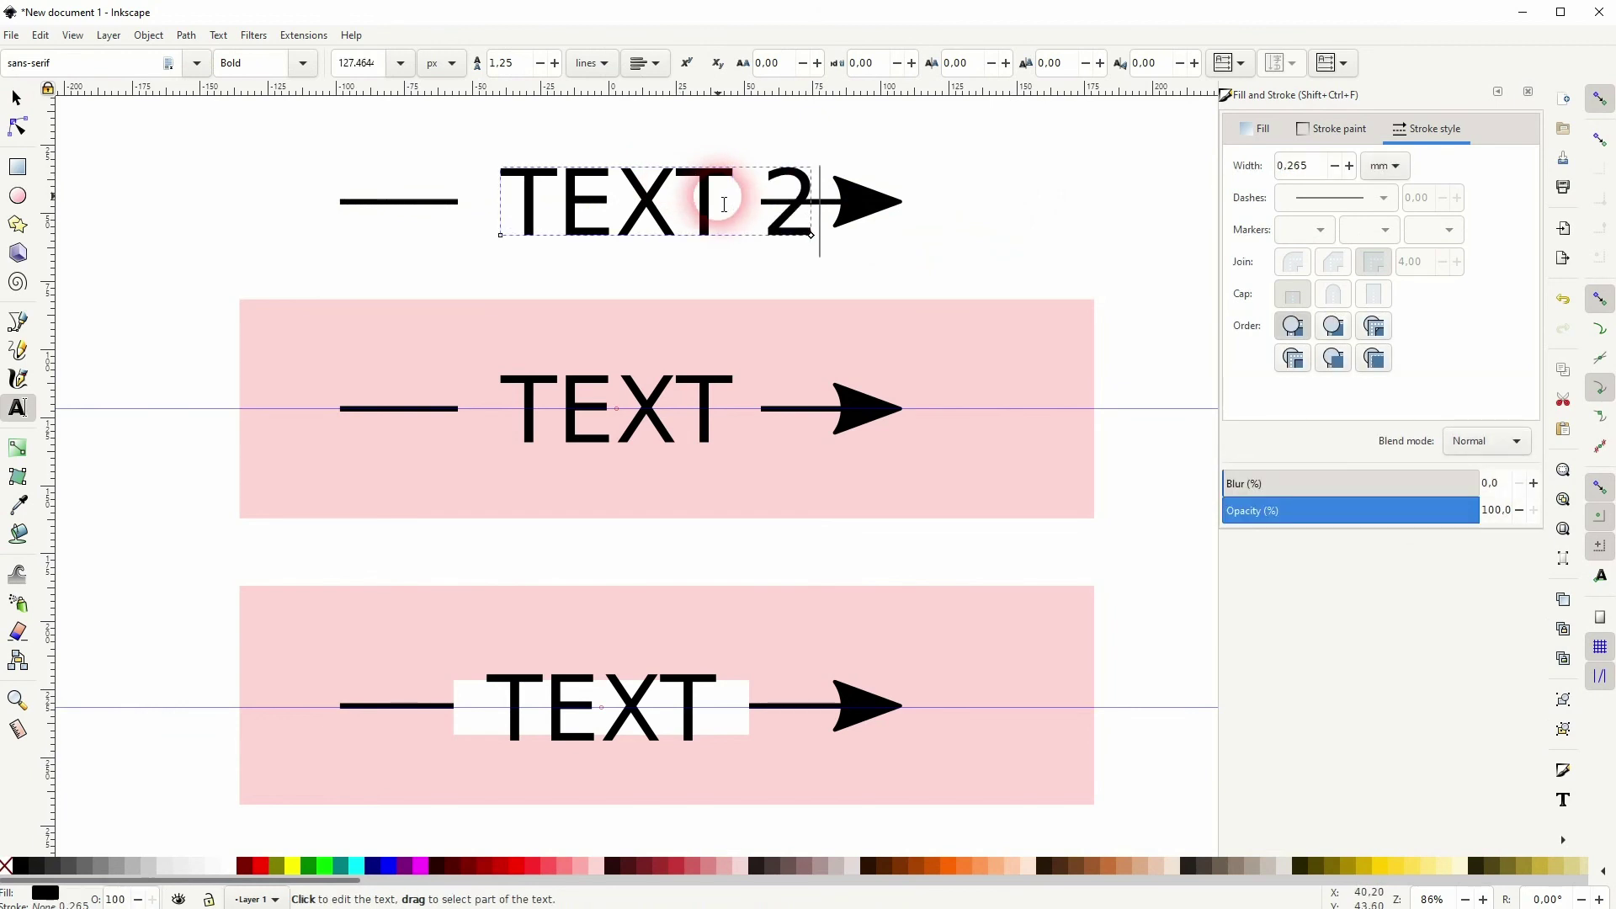
Shrink 'TEXT 2' to 86.088 mm wide and group the whole top arrow row.
{"action": "left_click", "coordinate": [28, 103]}
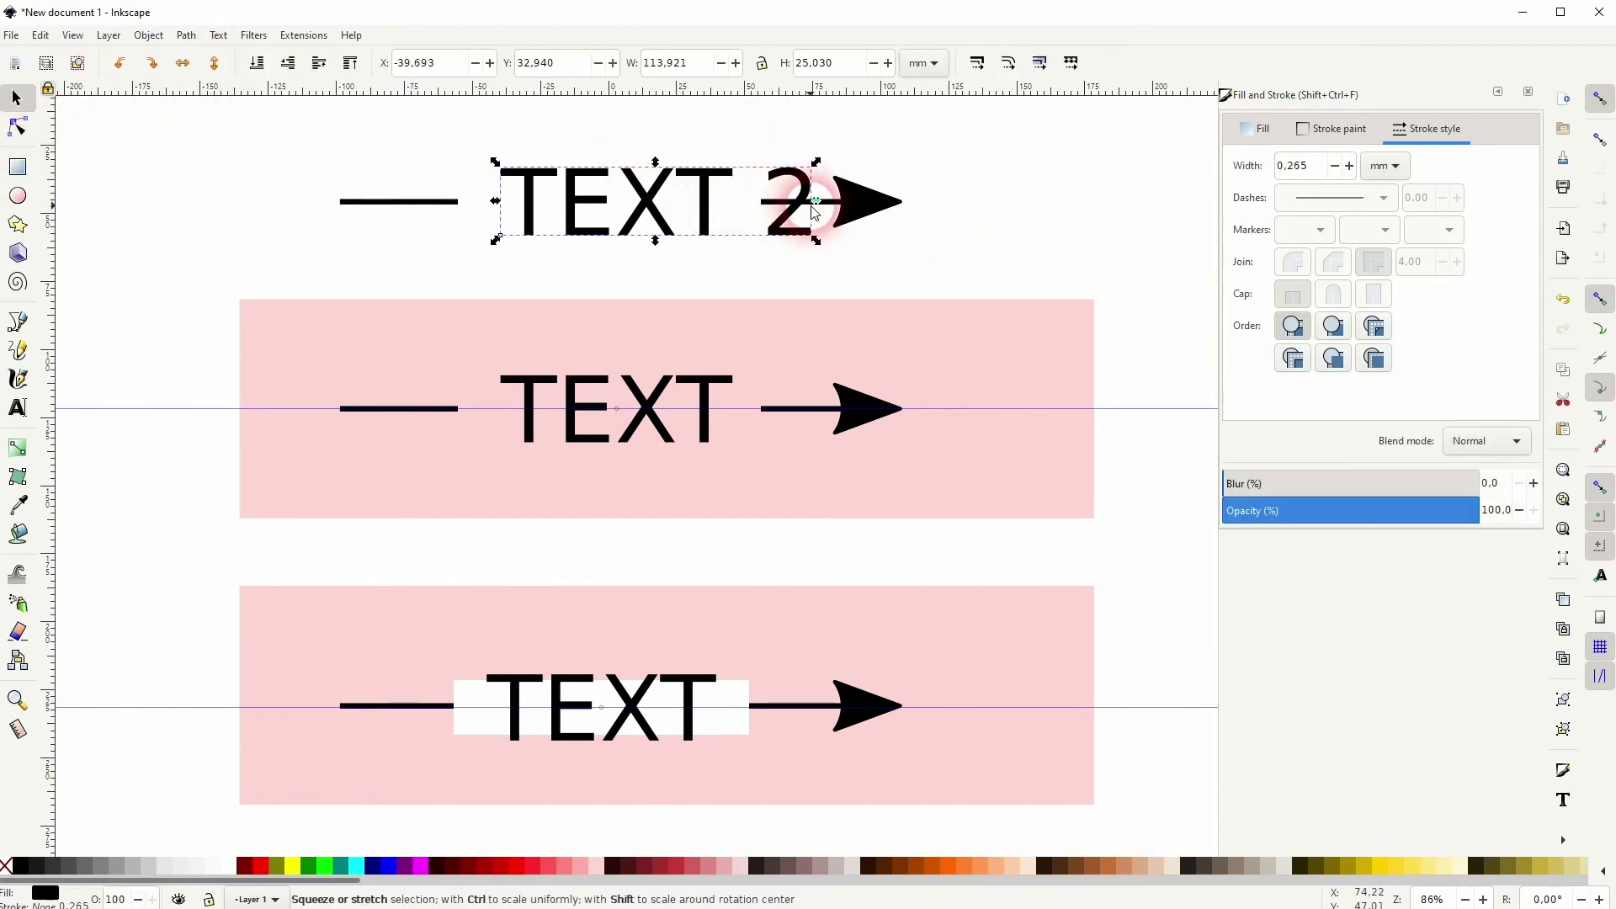
{"action": "left_click_drag", "start_coordinate": [818, 202], "coordinate": [741, 206]}
{"action": "left_click", "coordinate": [974, 188]}
{"action": "left_click_drag", "start_coordinate": [265, 278], "coordinate": [967, 119]}
{"action": "key", "text": "ctrl+g"}
{"action": "left_click", "coordinate": [1028, 180]}
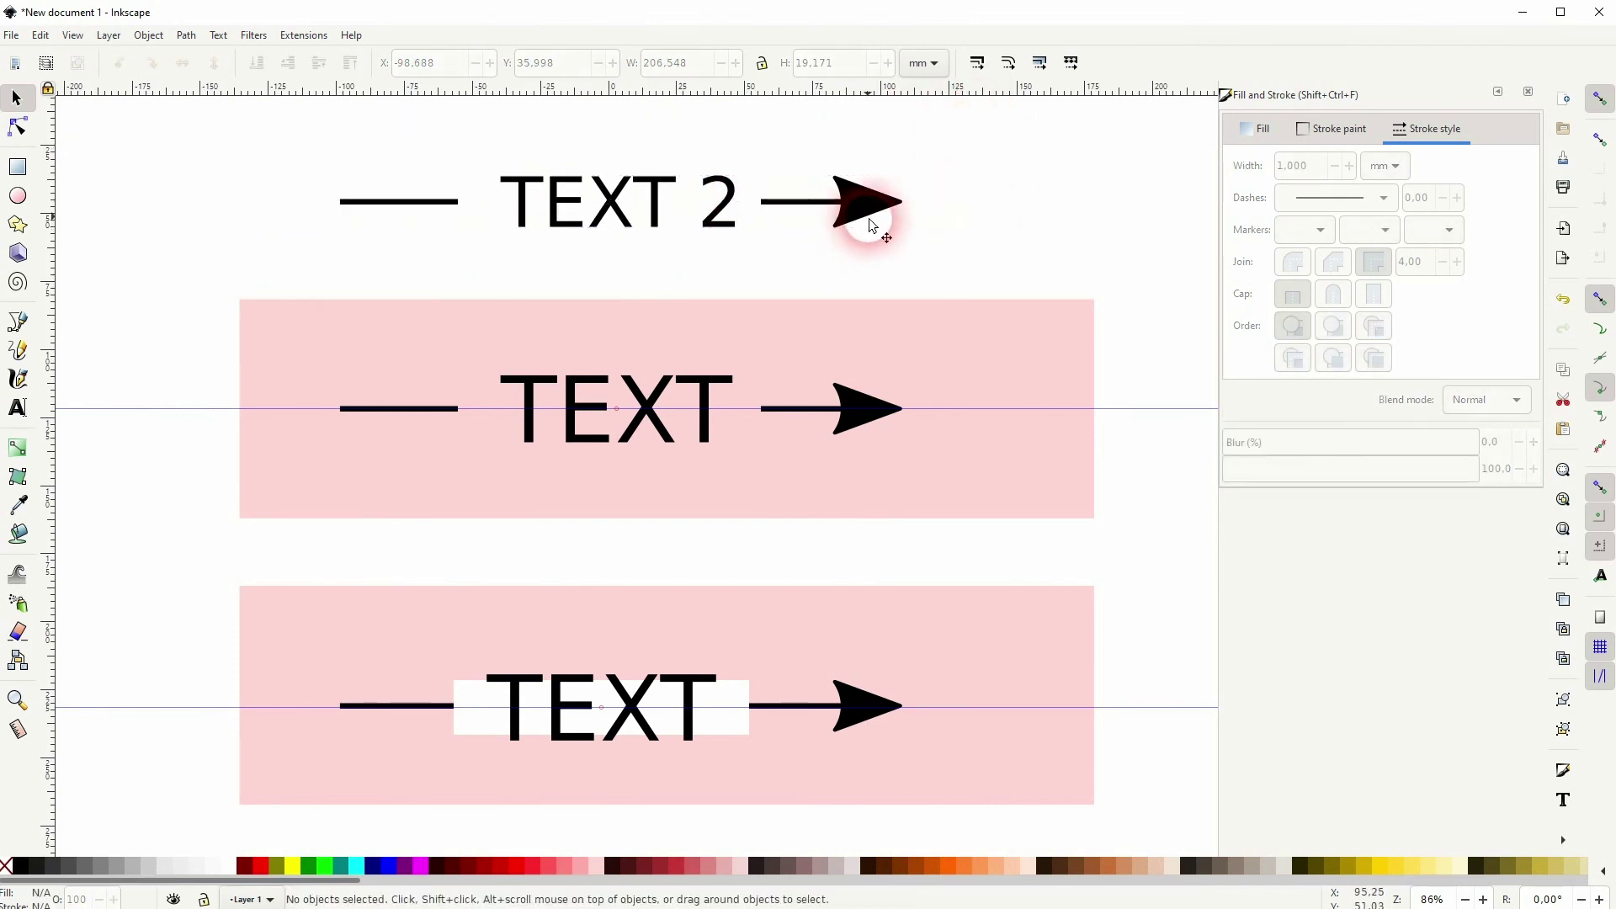